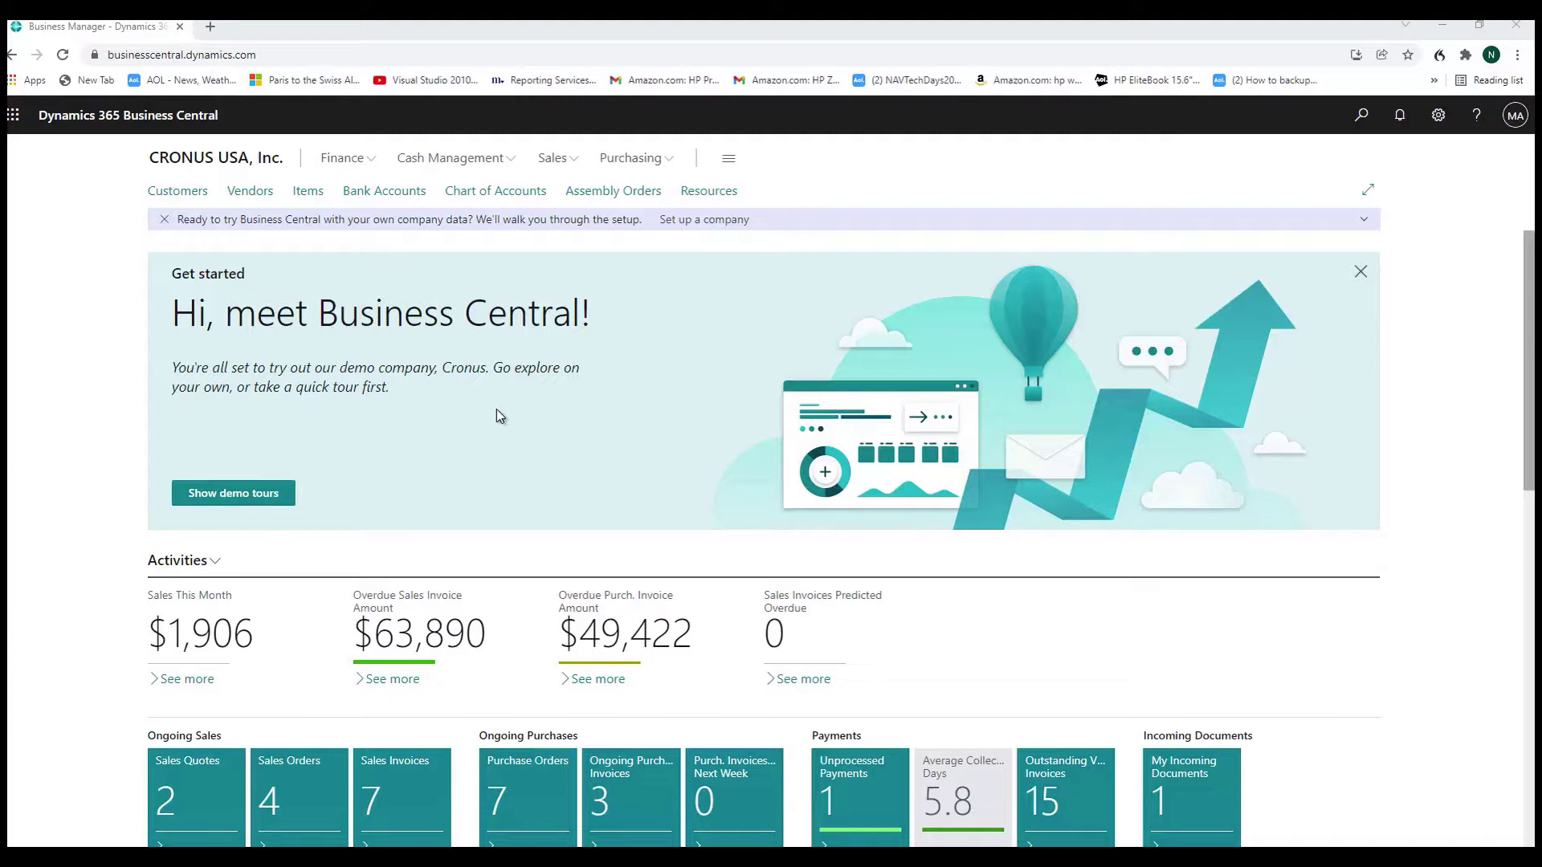
Open the Dimensions list and bring up the dimension values of the DEPARTMENT dimension
left_click(367, 160)
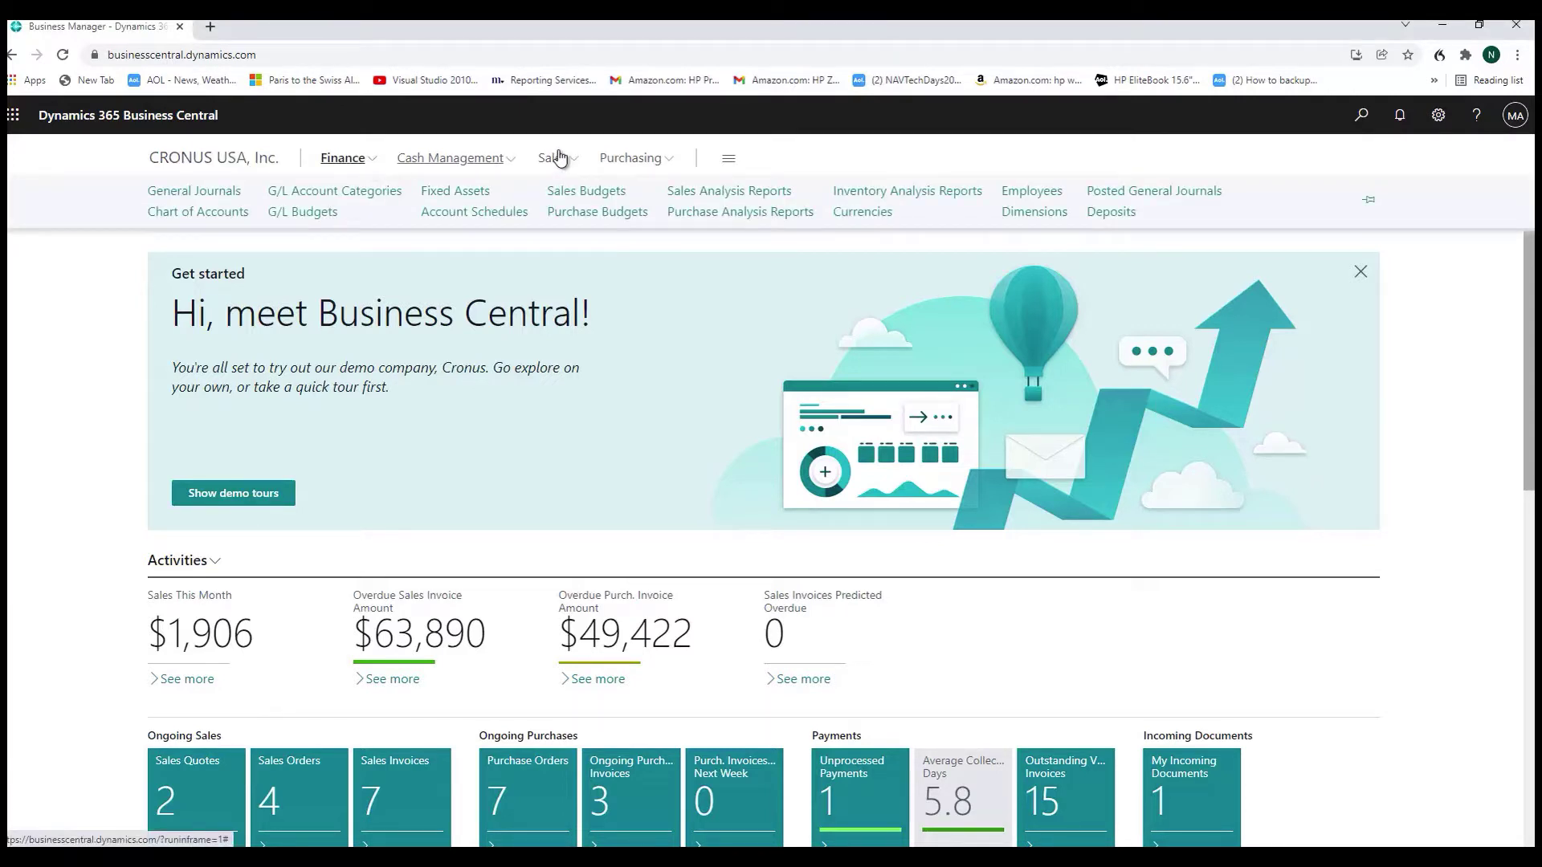
left_click(1031, 218)
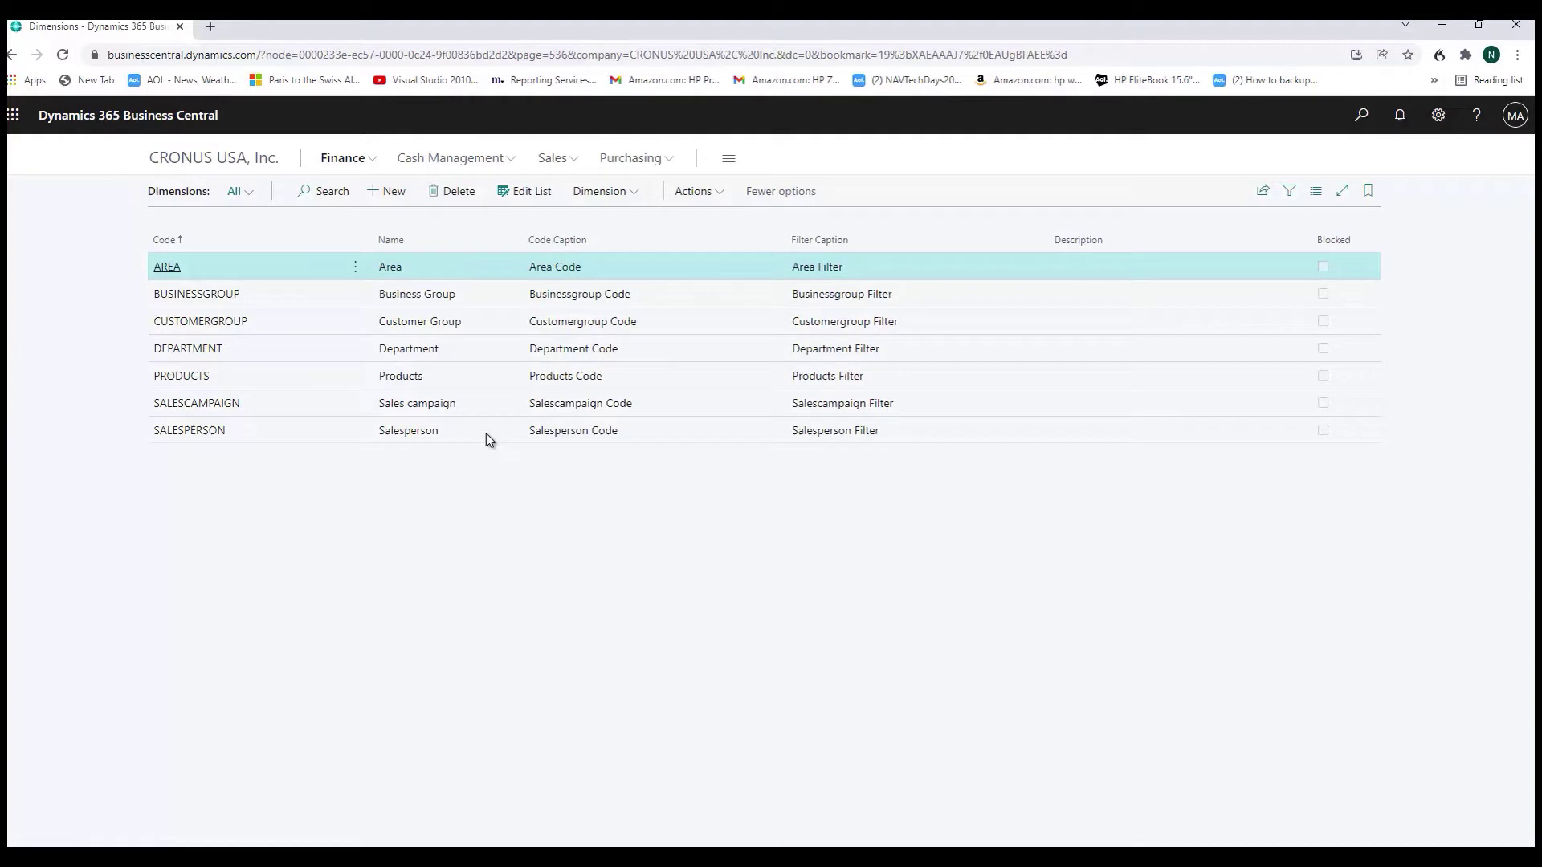
left_click(214, 346)
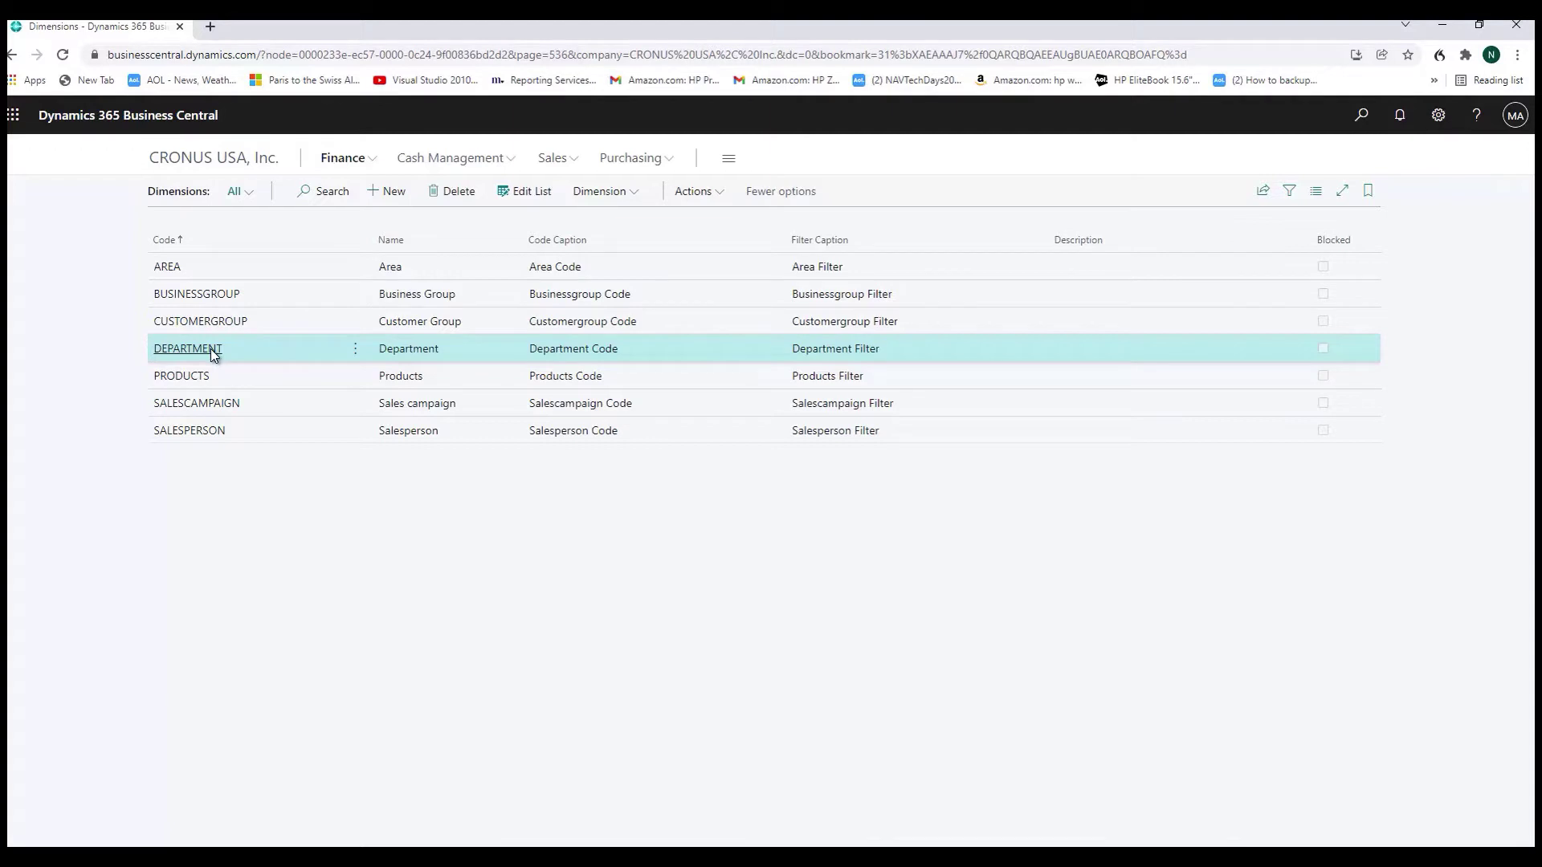
left_click(634, 198)
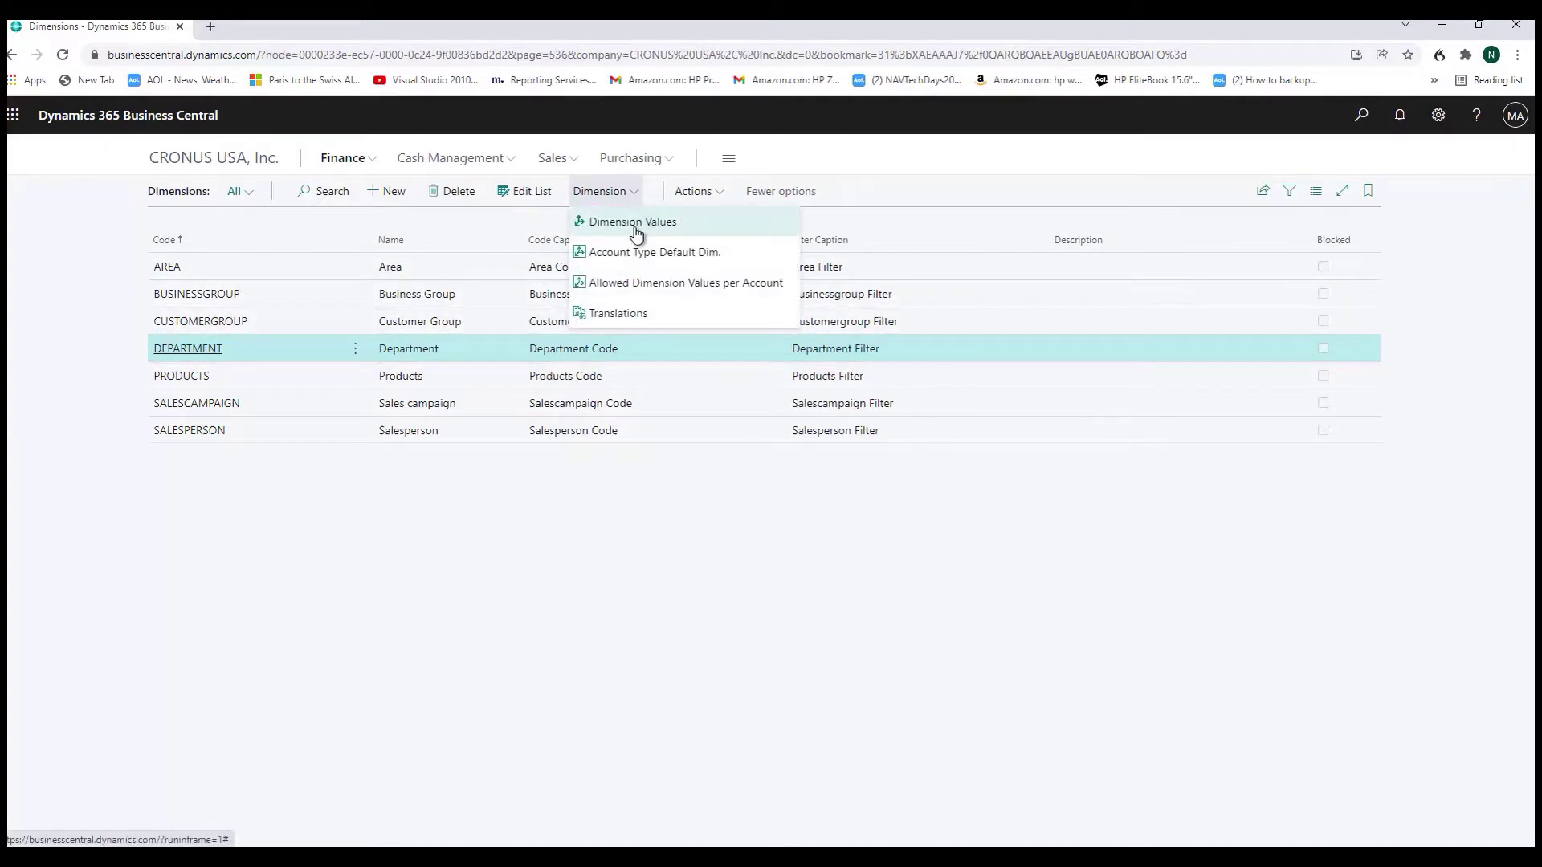
left_click(636, 229)
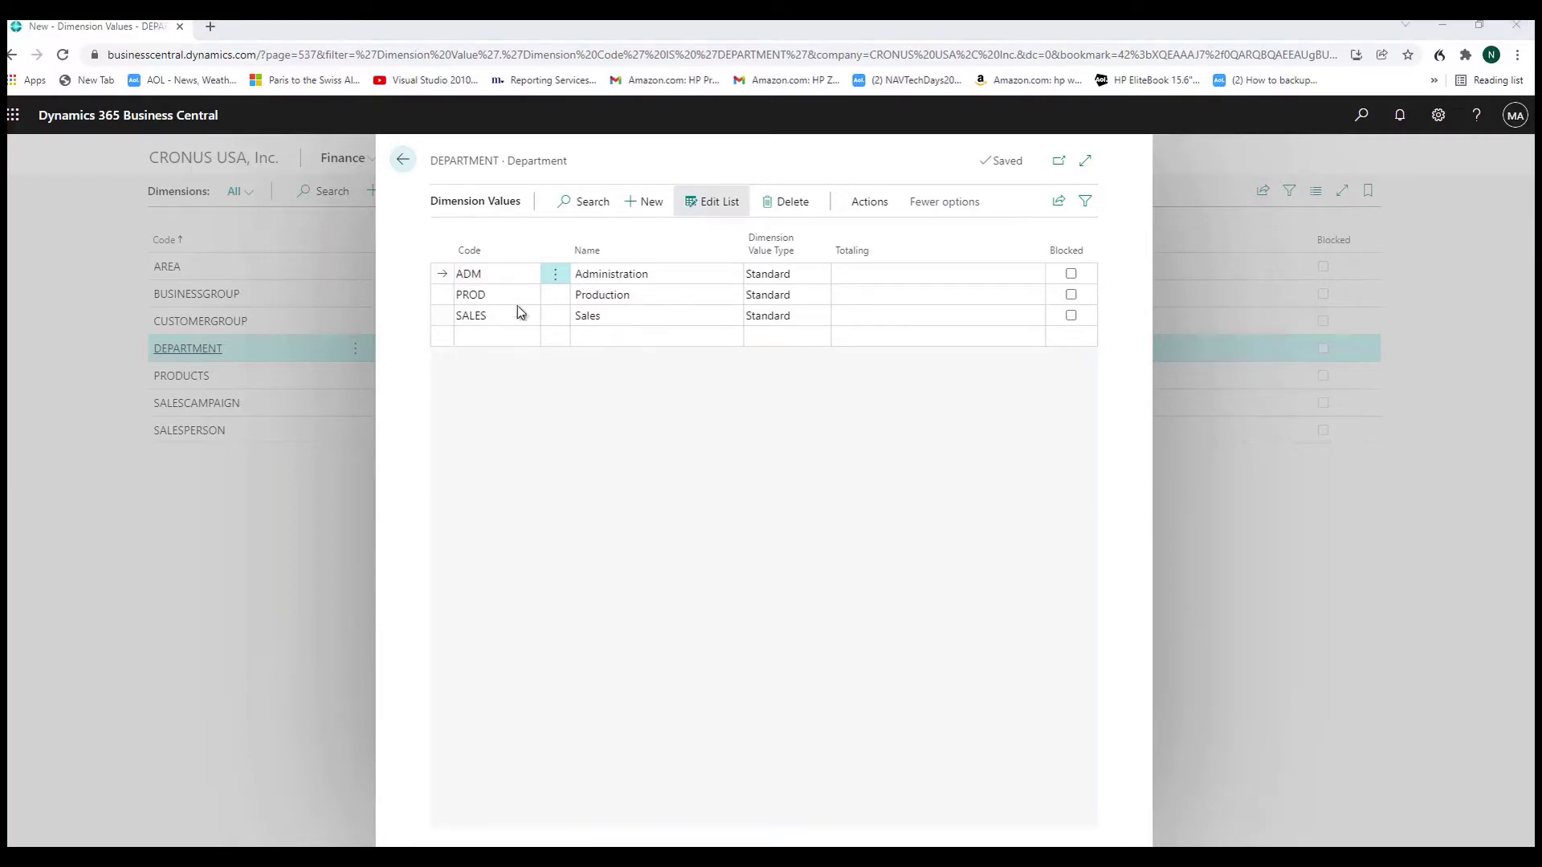
Add a new DEPARTMENT dimension value with code MARKETING and name Marketing, and return to the Dimensions list
left_click(649, 205)
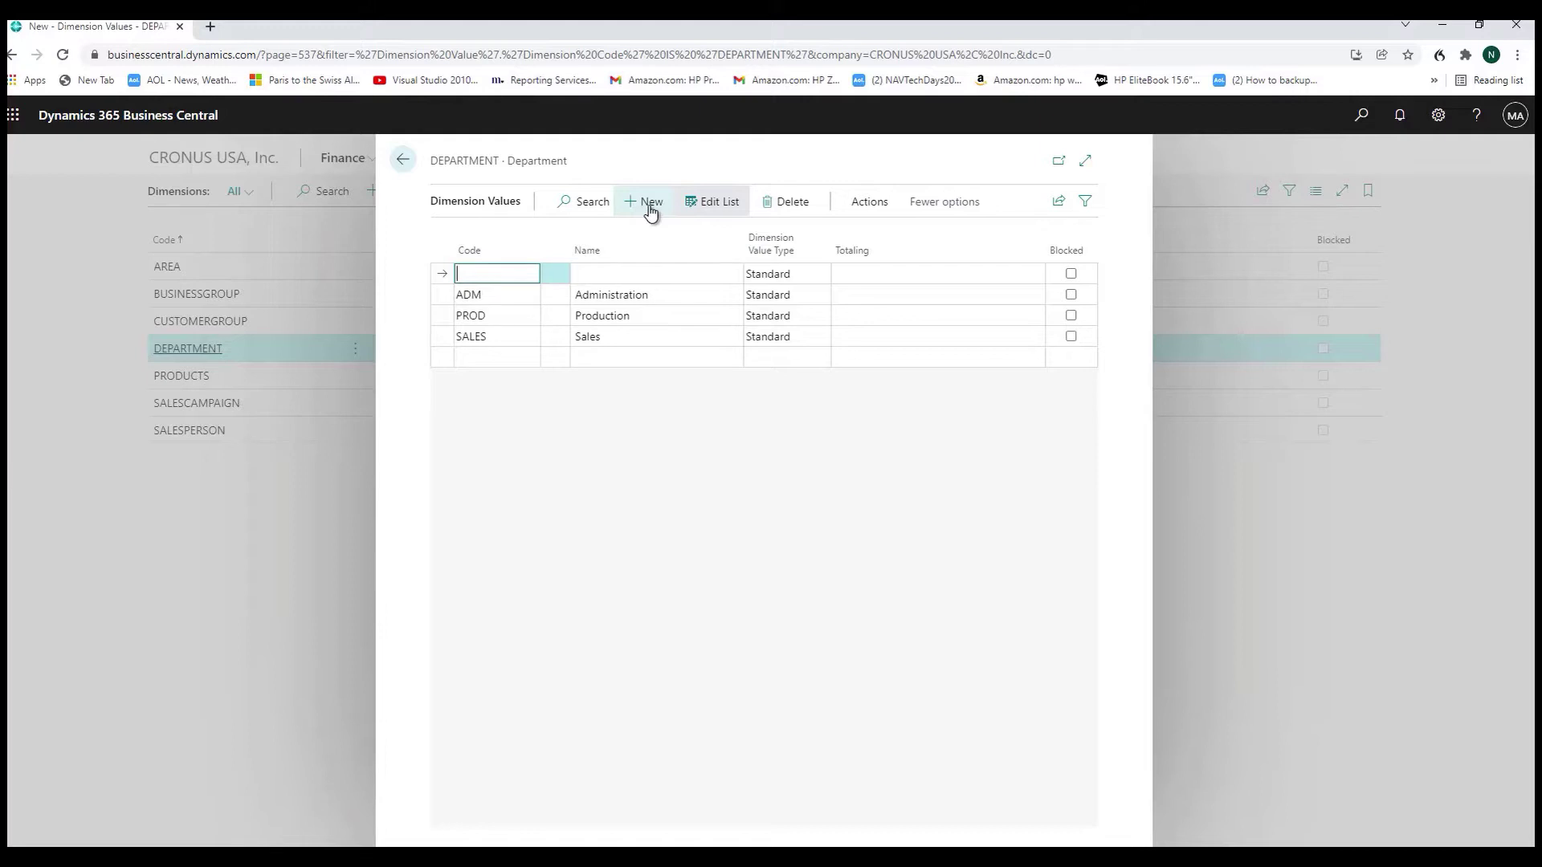
type("Marketing")
key("Tab")
type("Mark")
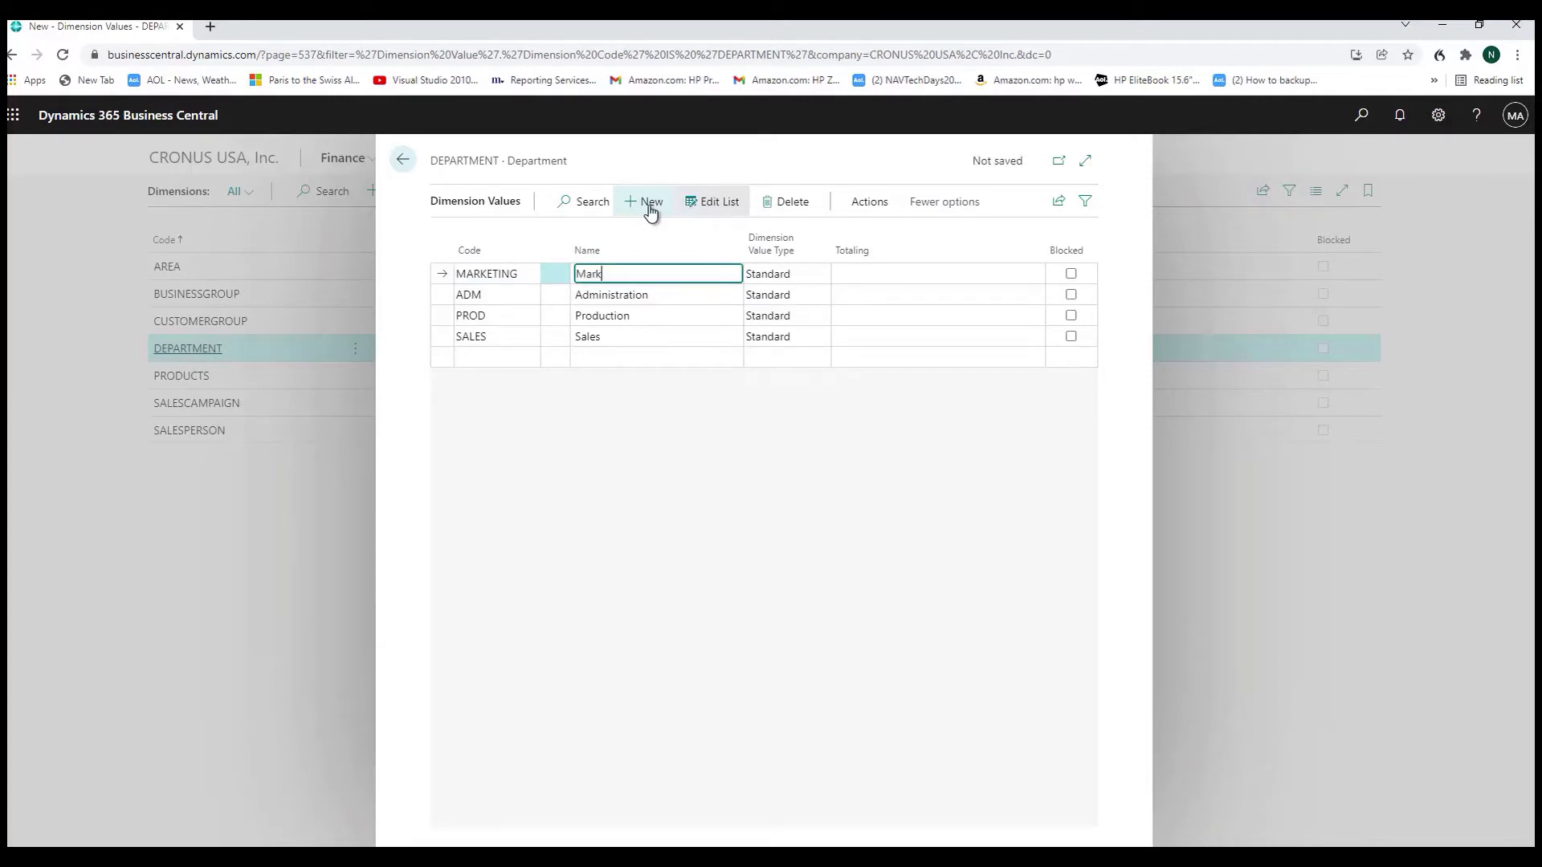
type("eting")
left_click(509, 293)
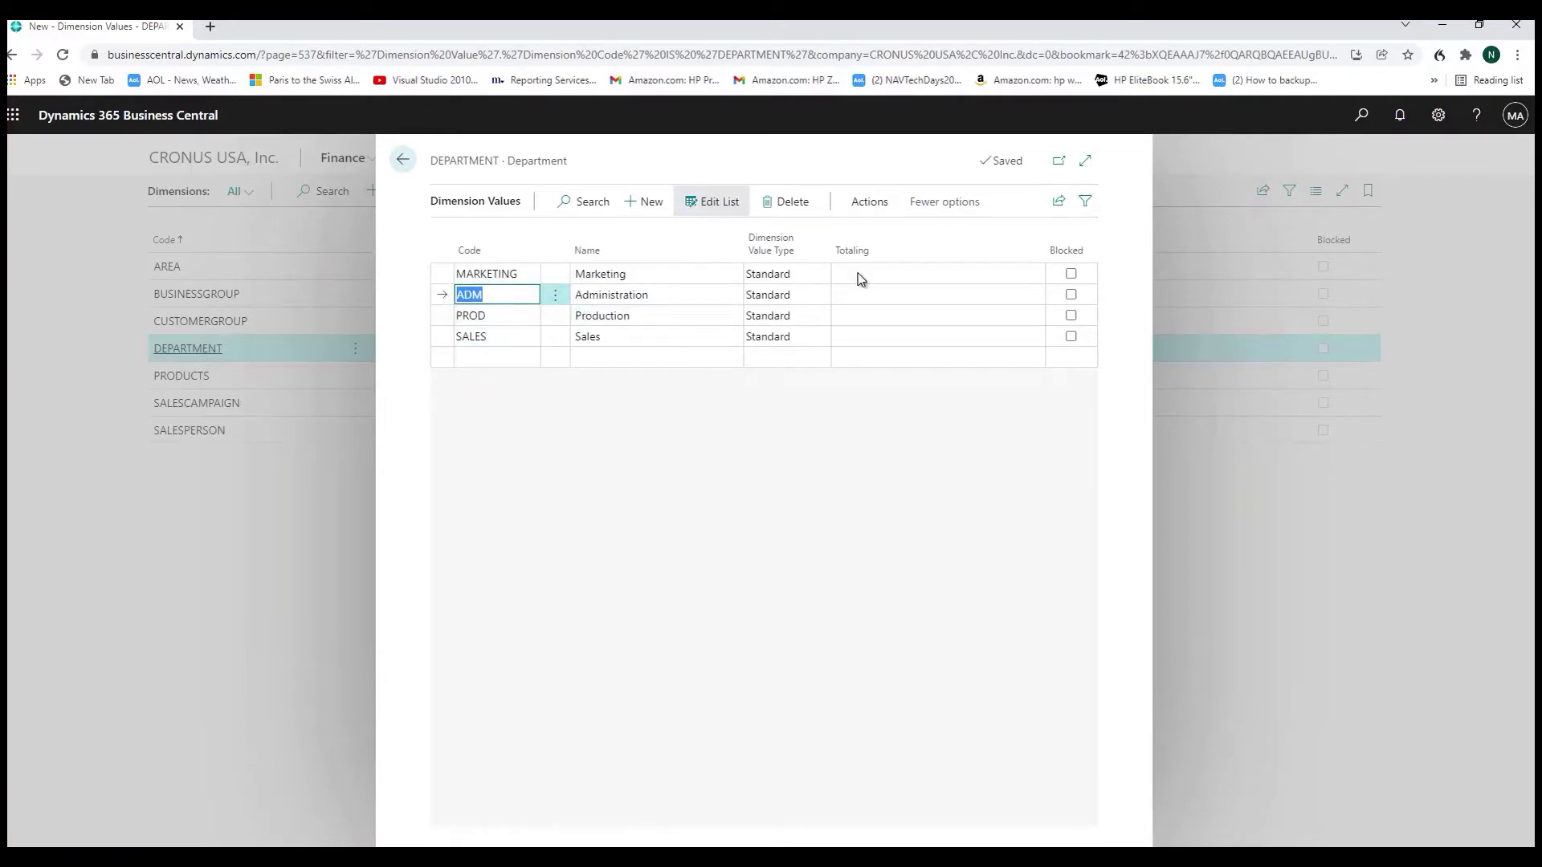
left_click(403, 159)
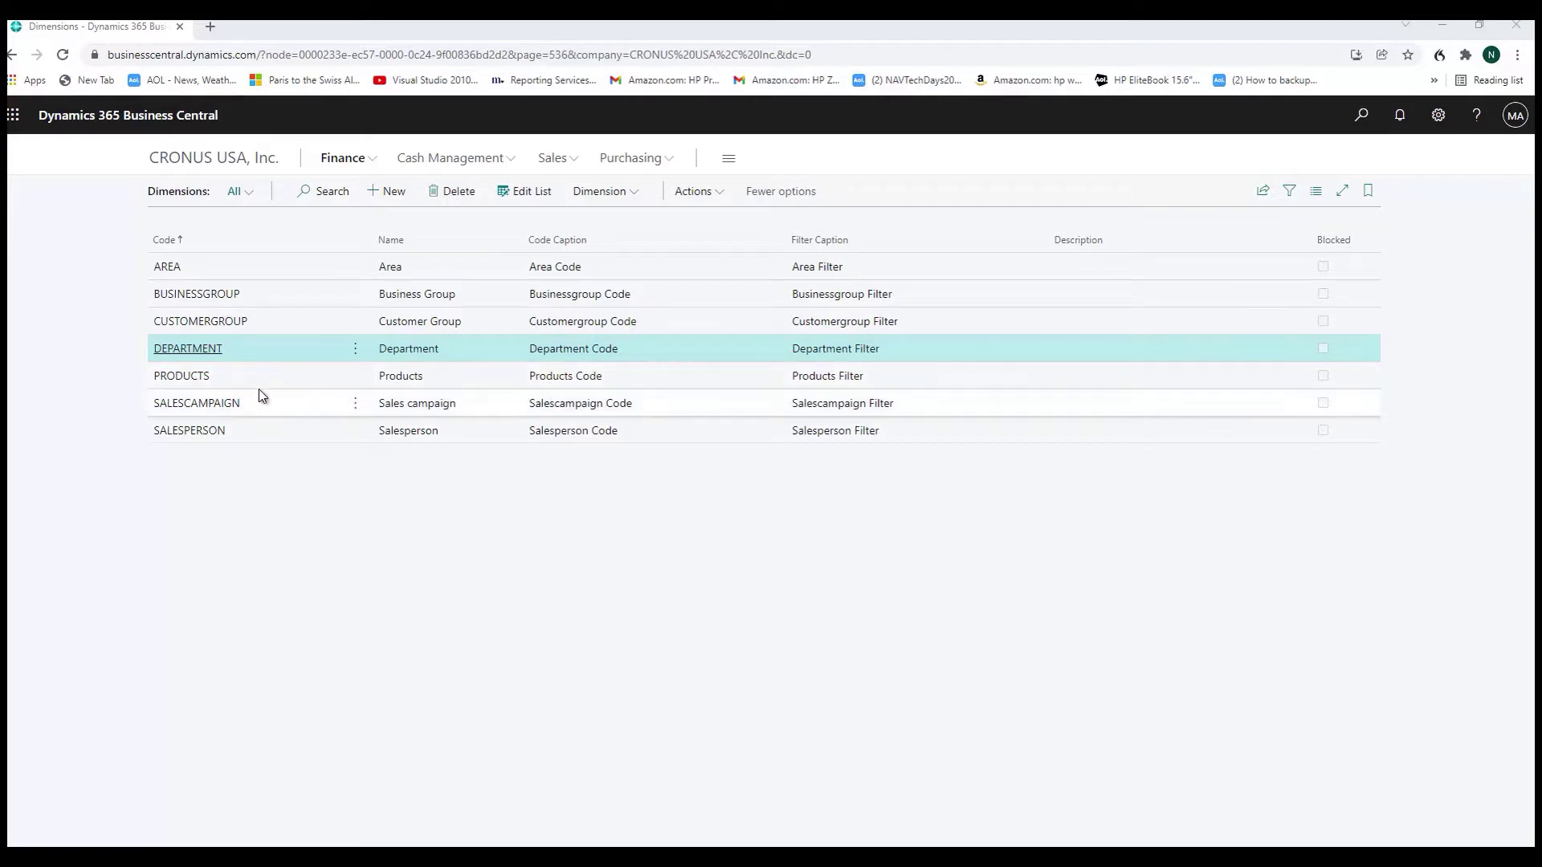
Review the dimension values defined for the BUSINESSGROUP dimension and return to the Dimensions list
left_click(199, 295)
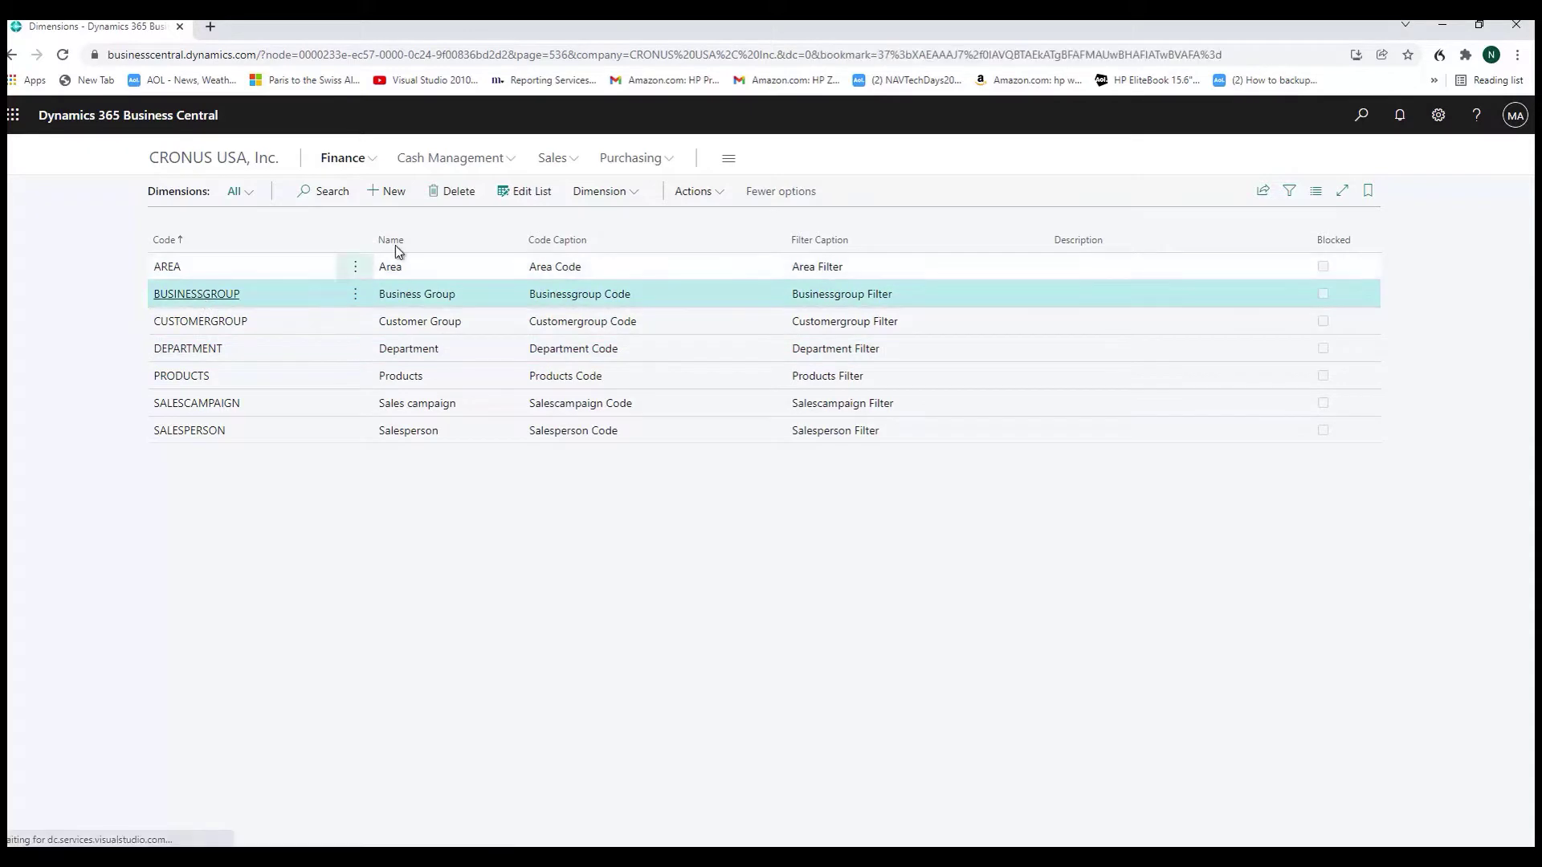
left_click(629, 196)
left_click(624, 215)
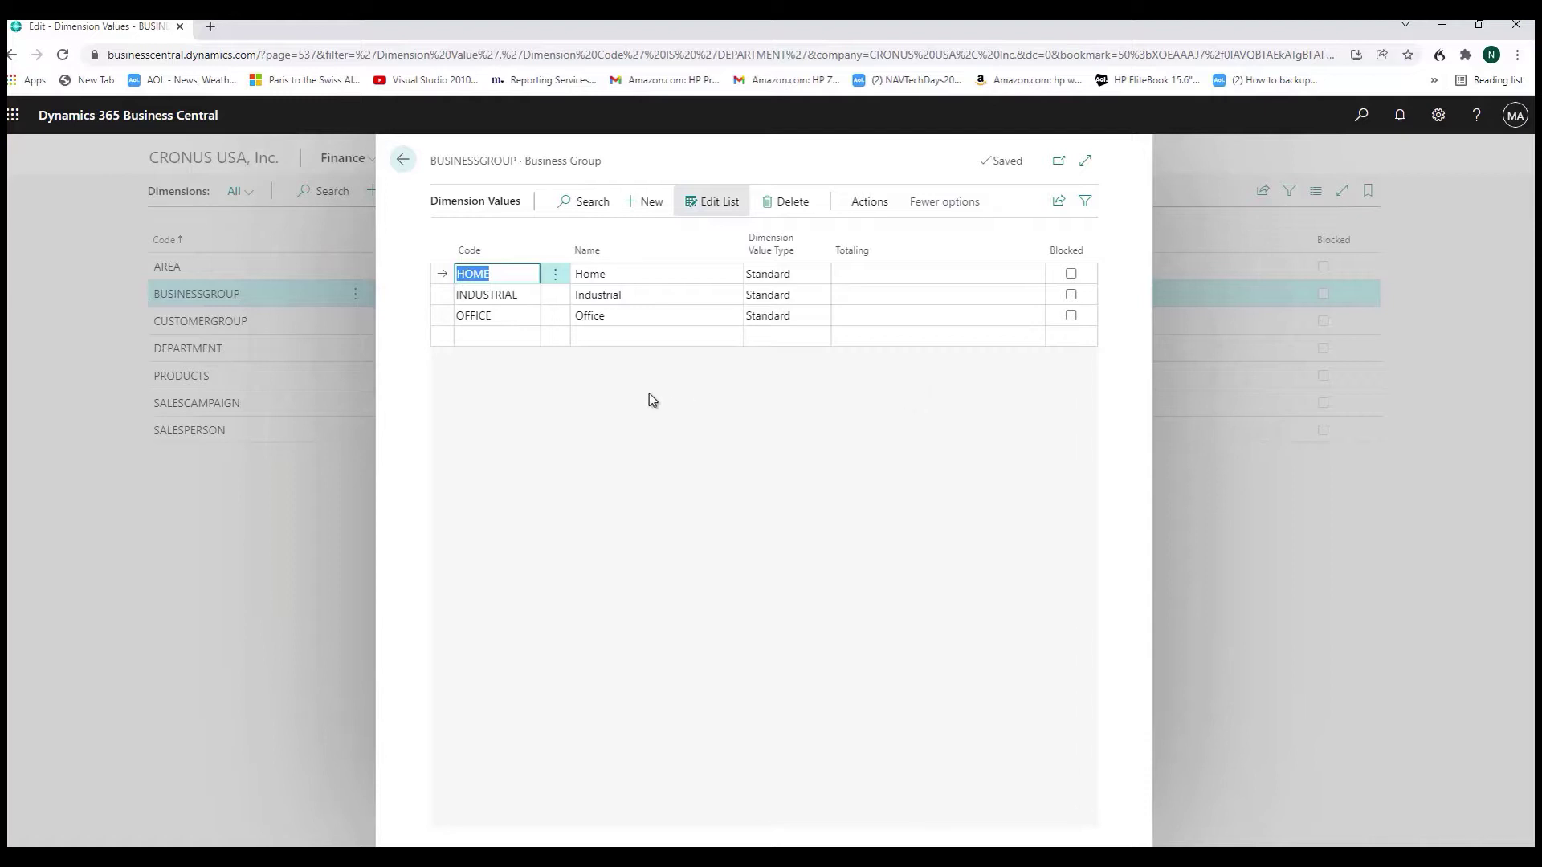
left_click(411, 163)
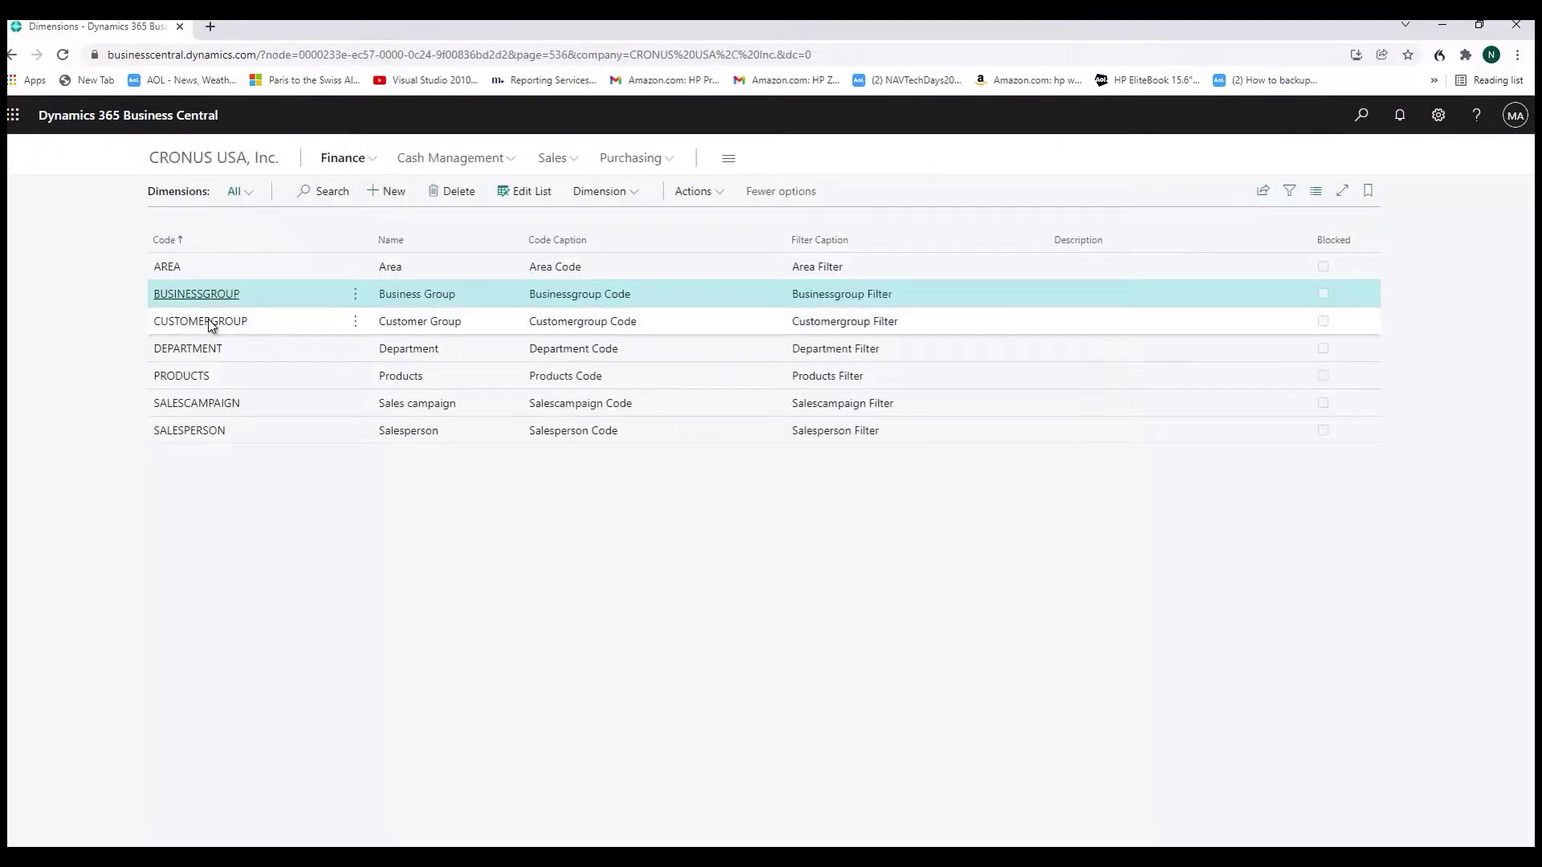
Review the dimension values defined for the CUSTOMERGROUP dimension and return to the Dimensions list
left_click(209, 320)
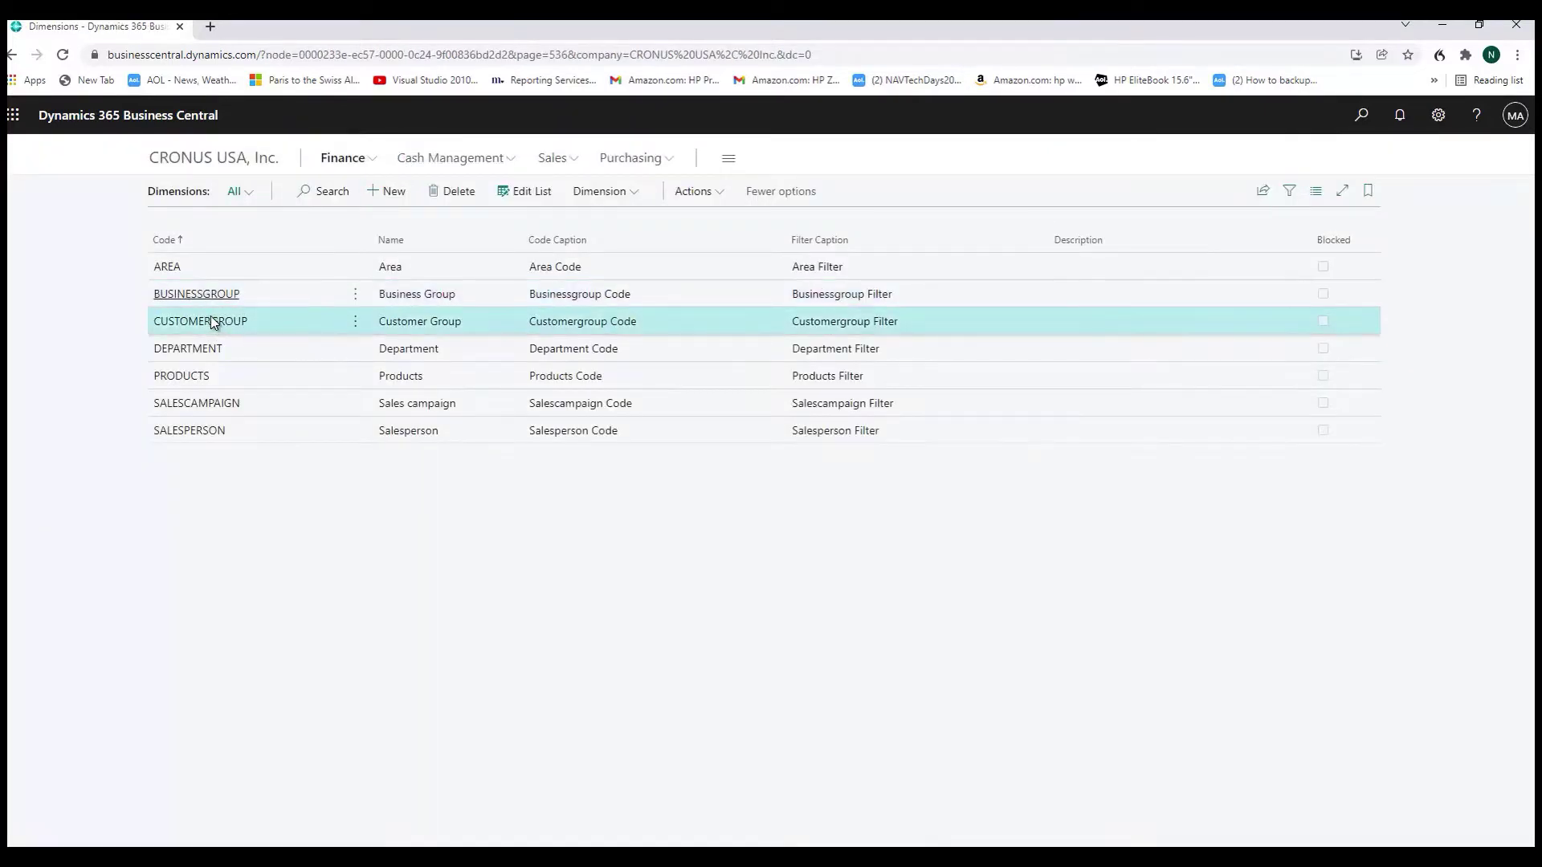
left_click(631, 193)
left_click(630, 225)
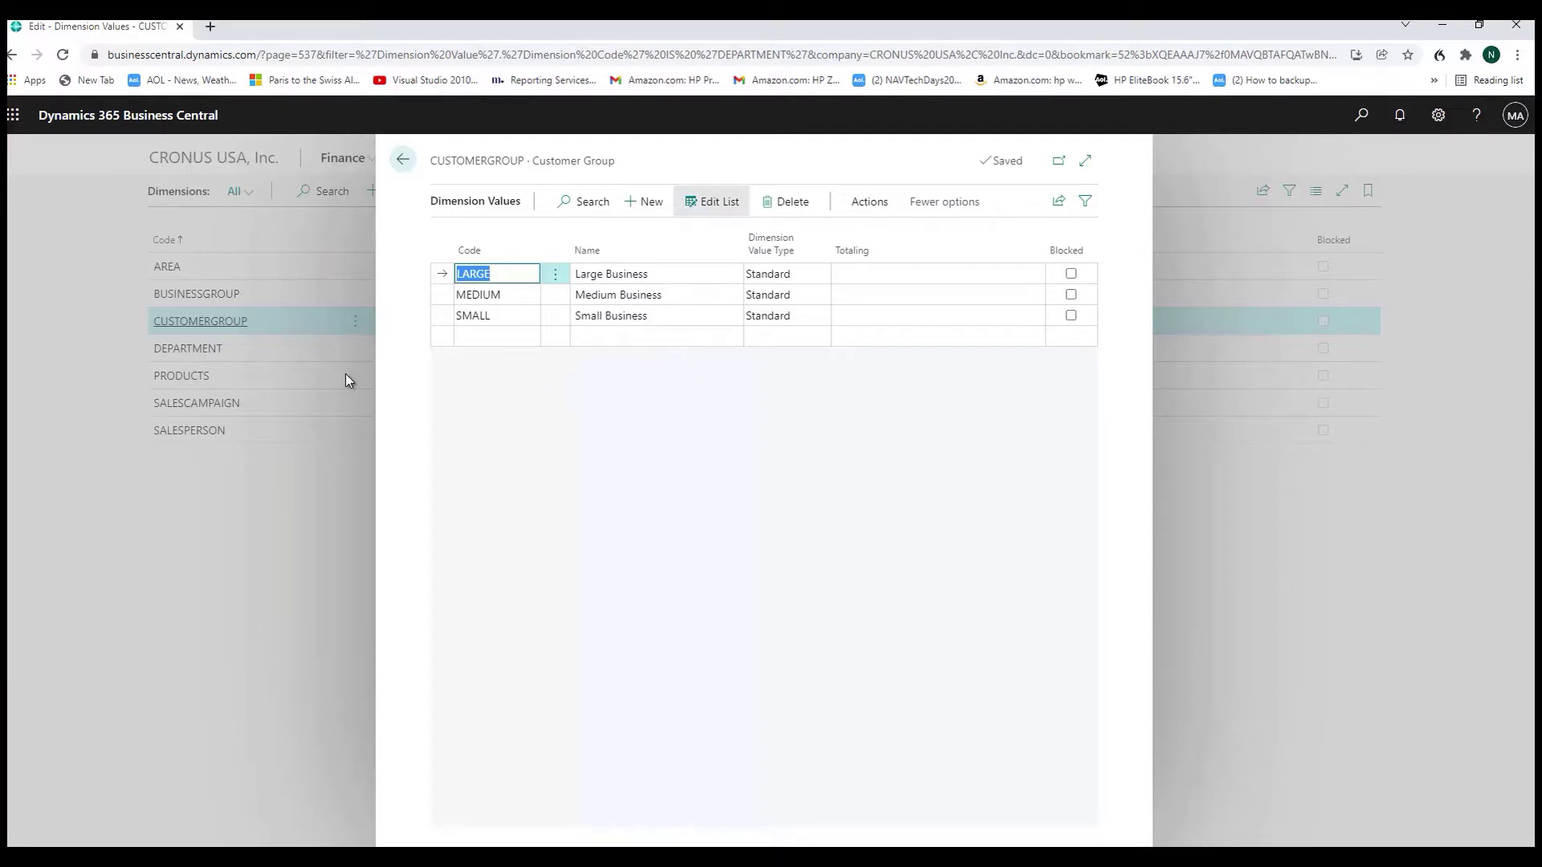
left_click(400, 159)
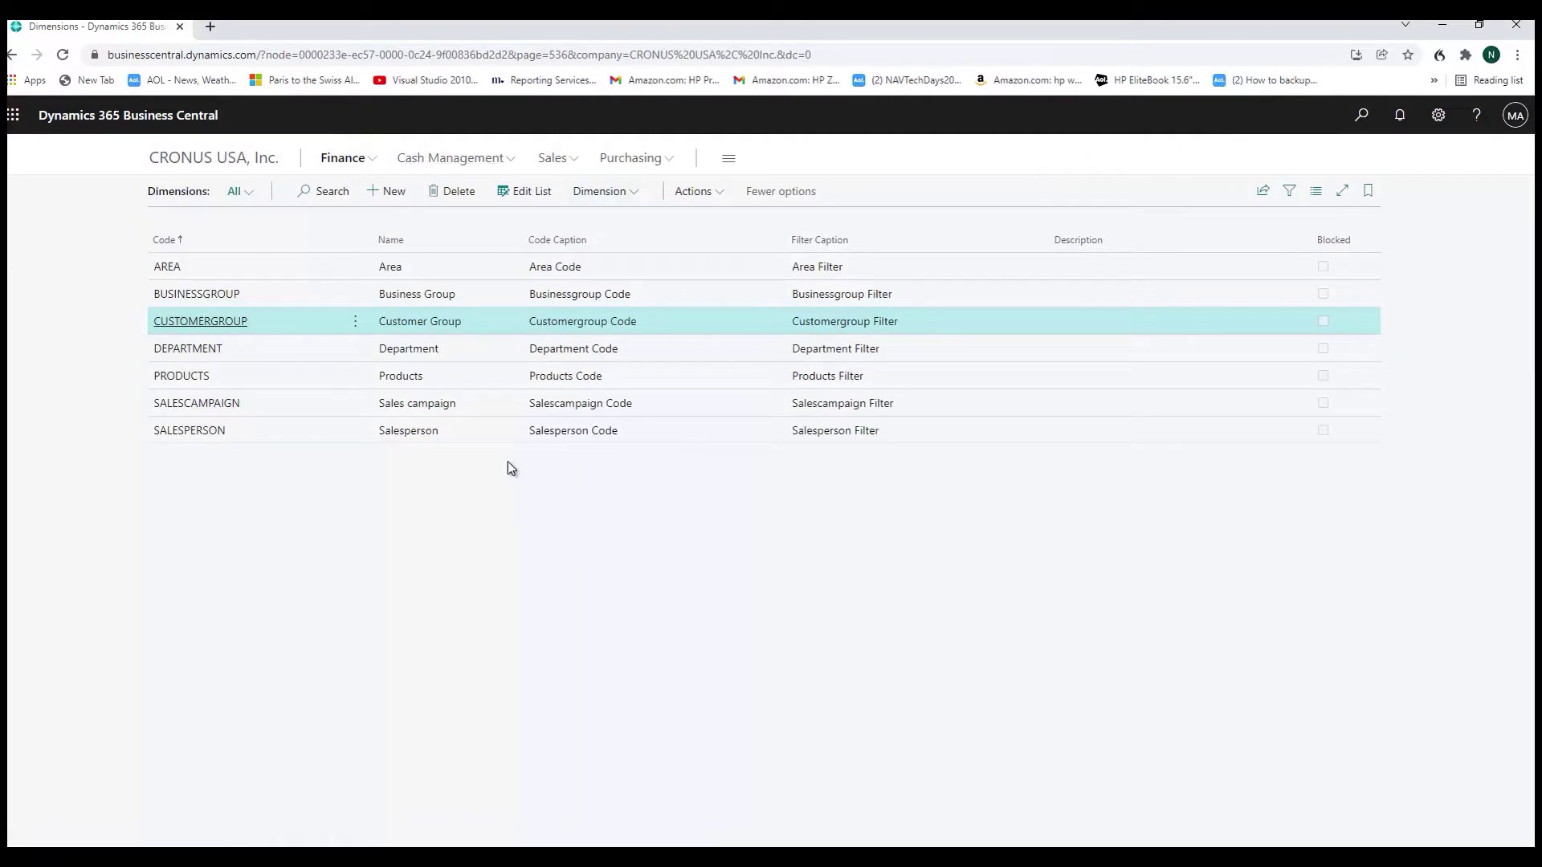
Display the dimension values of the AREA dimension to examine their value types and totaling ranges
left_click(171, 274)
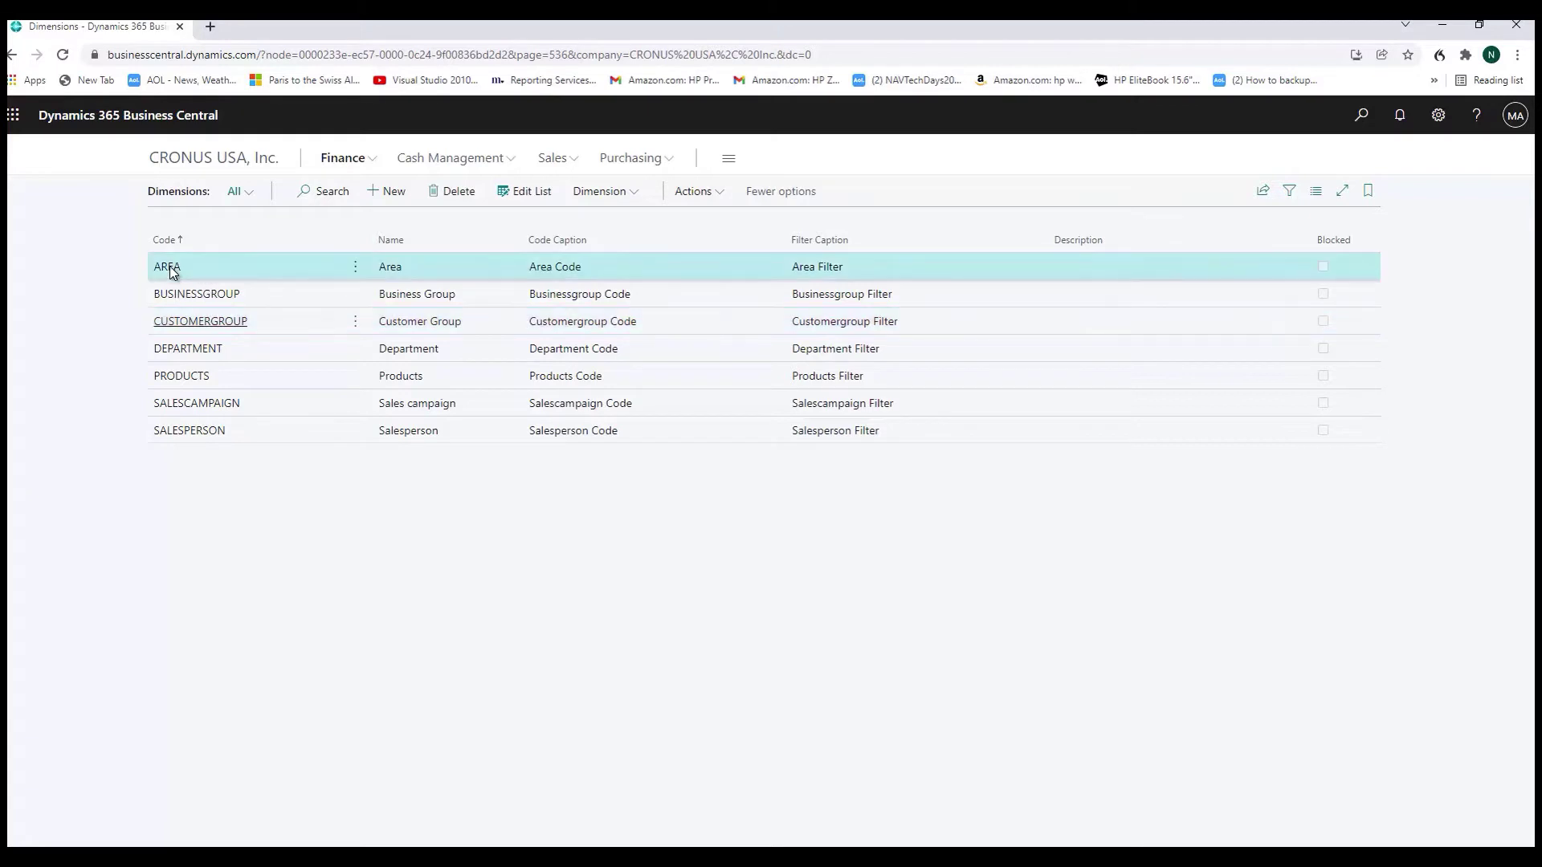
left_click(635, 192)
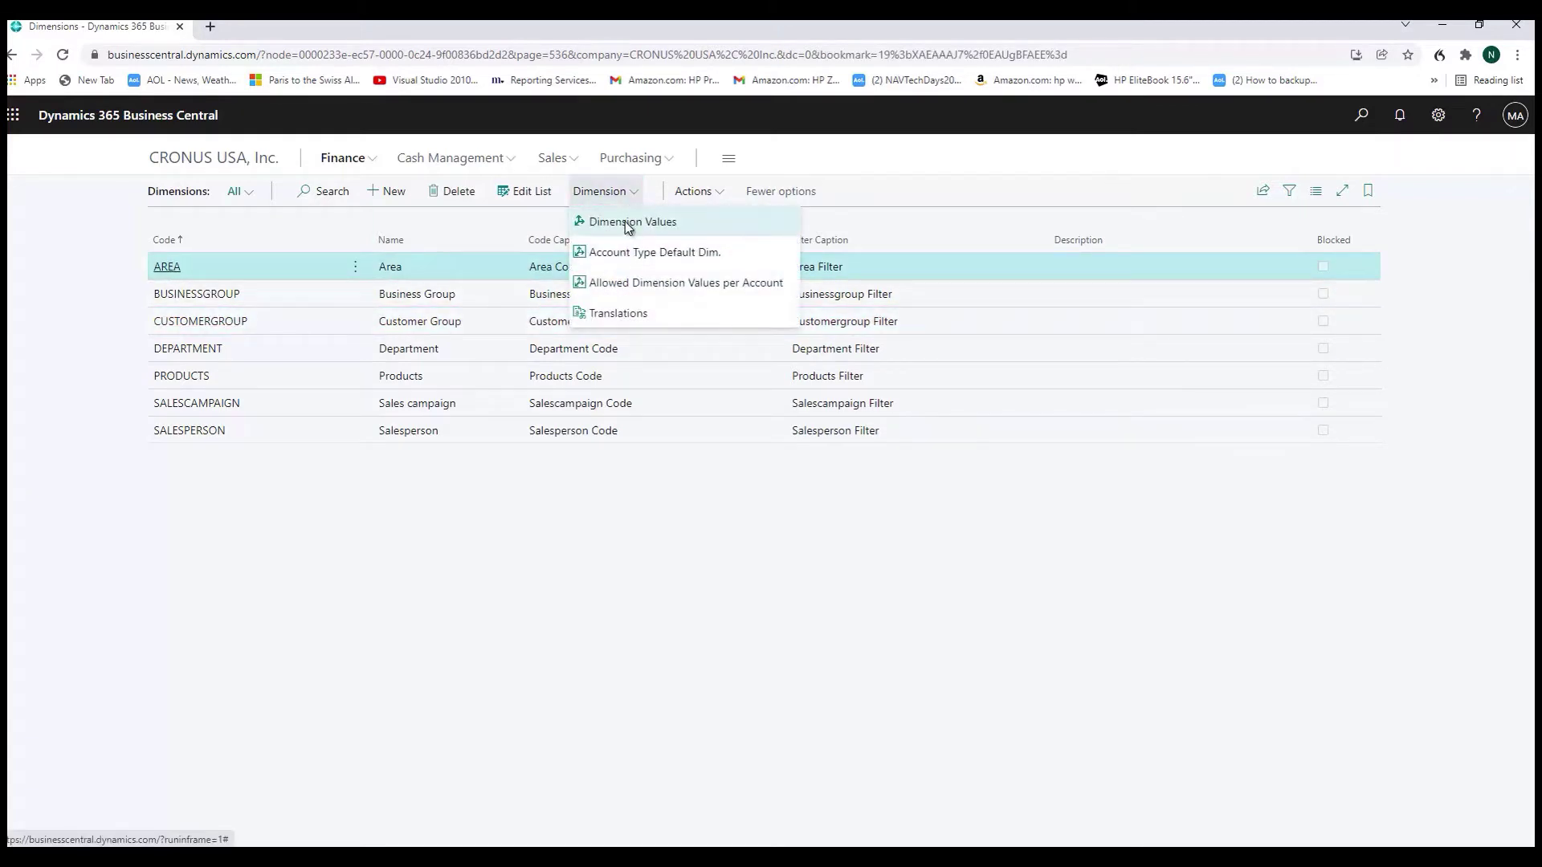
left_click(626, 224)
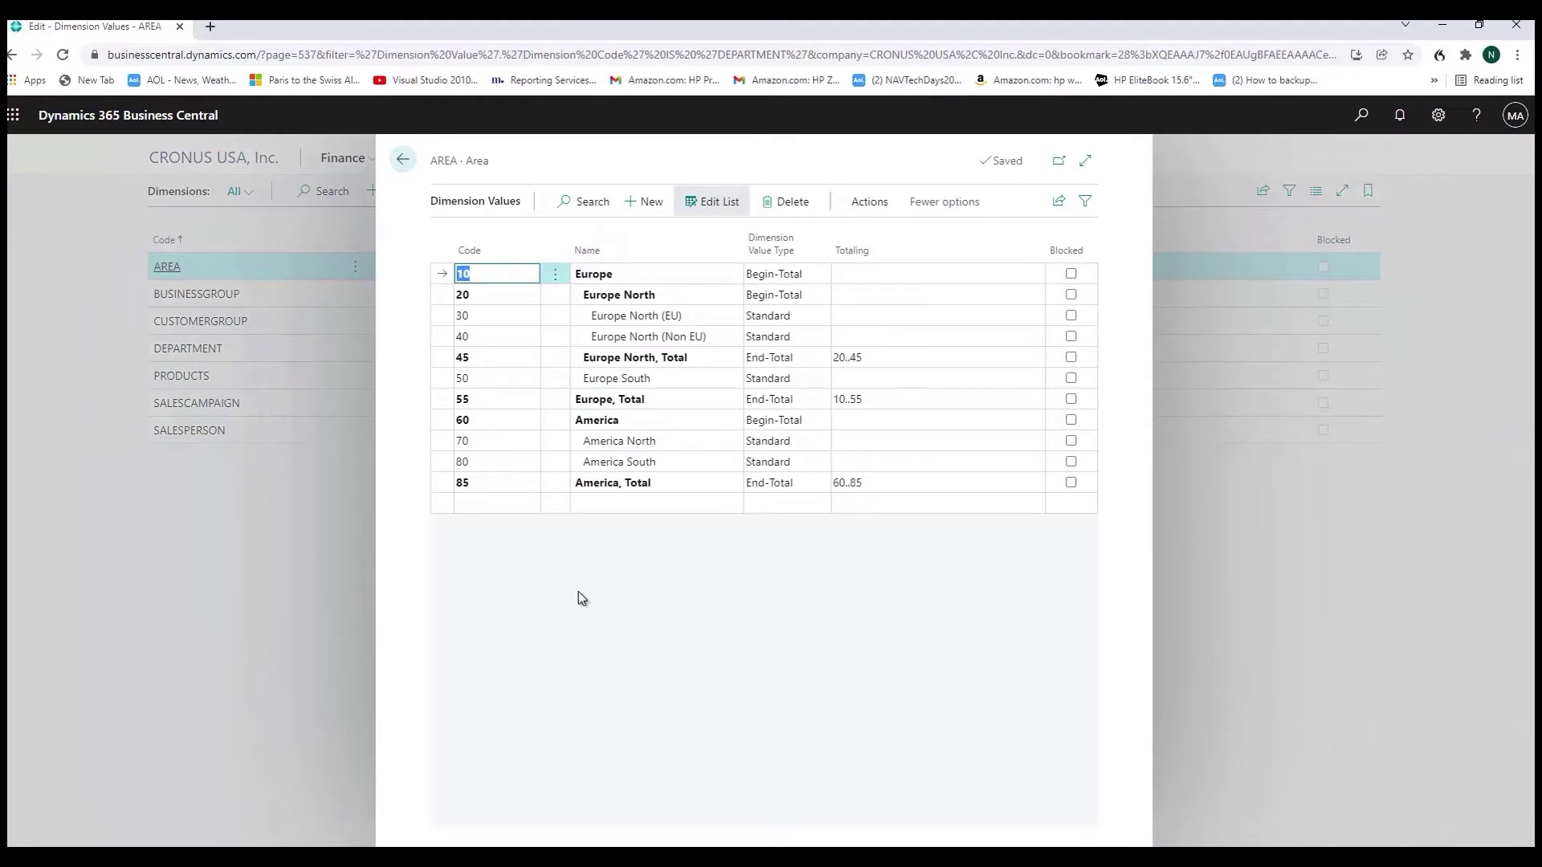
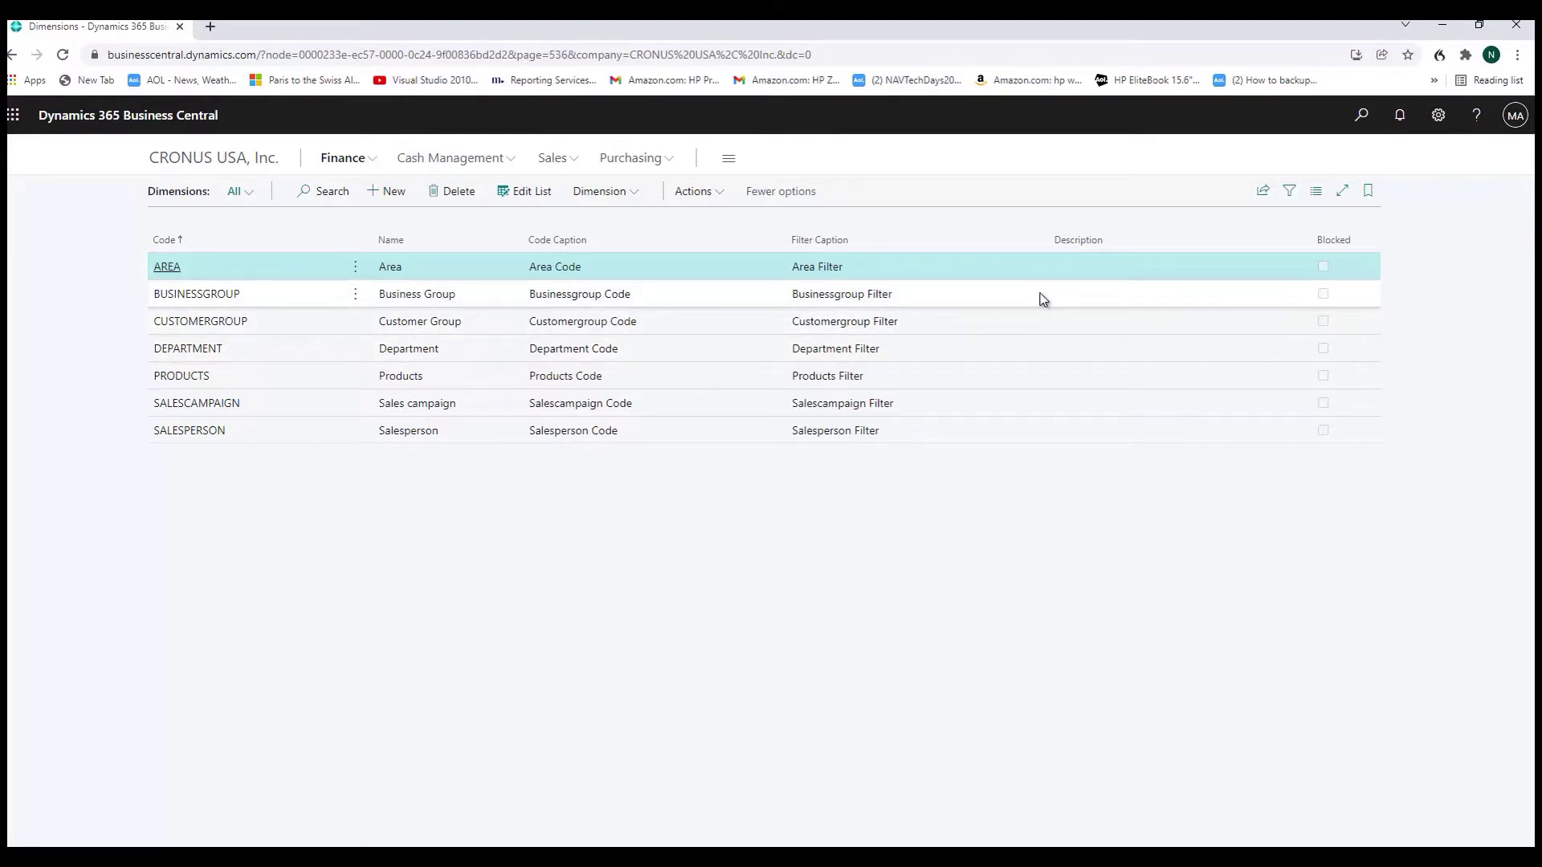
Search for "dimension com" and open the Dimension Combinations page
left_click(1362, 117)
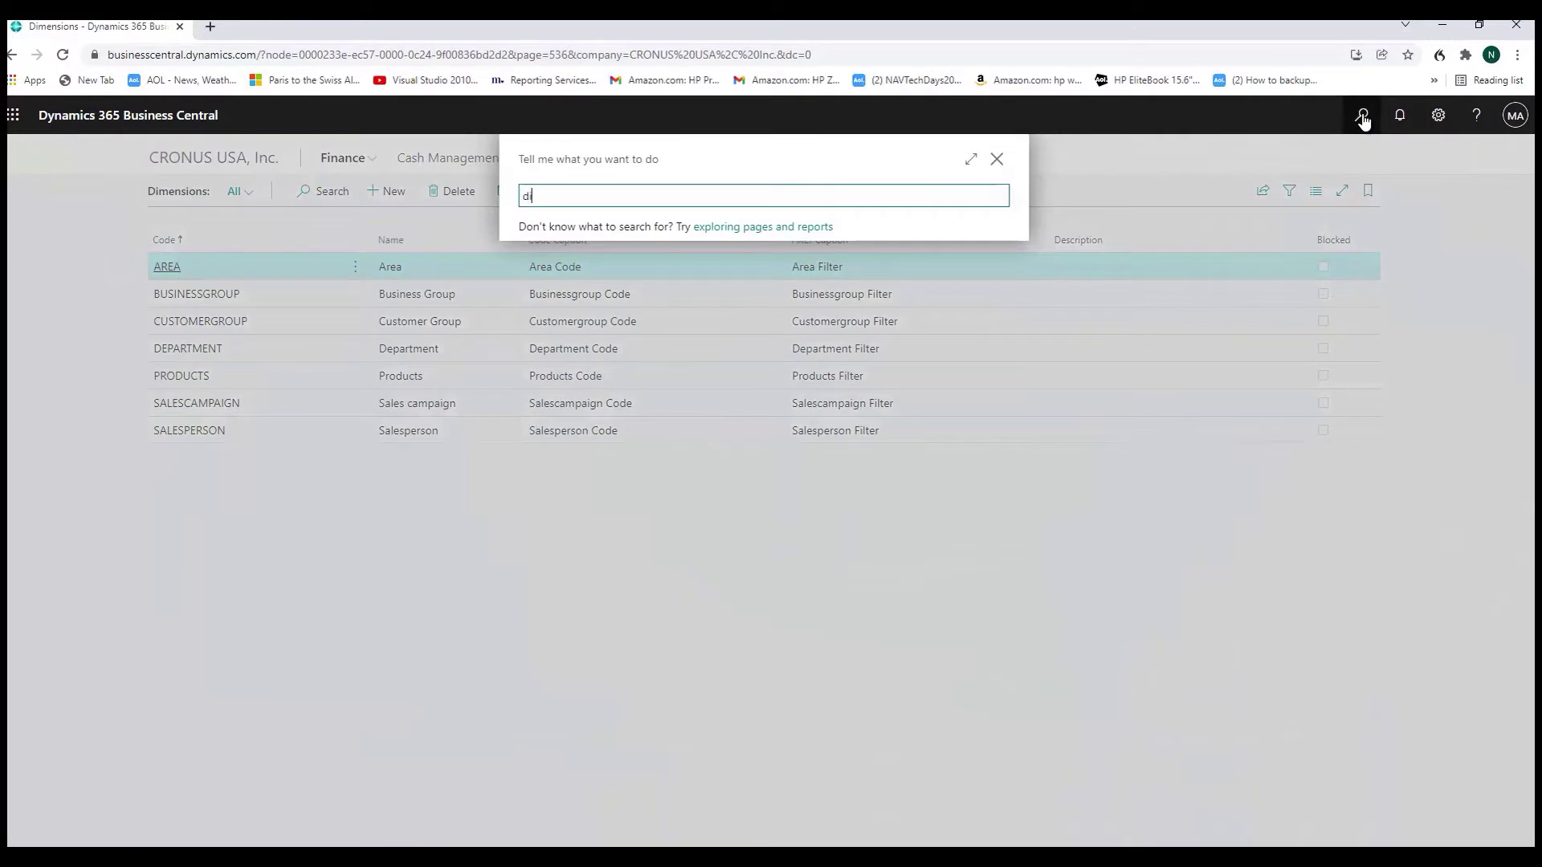
type("dimension com")
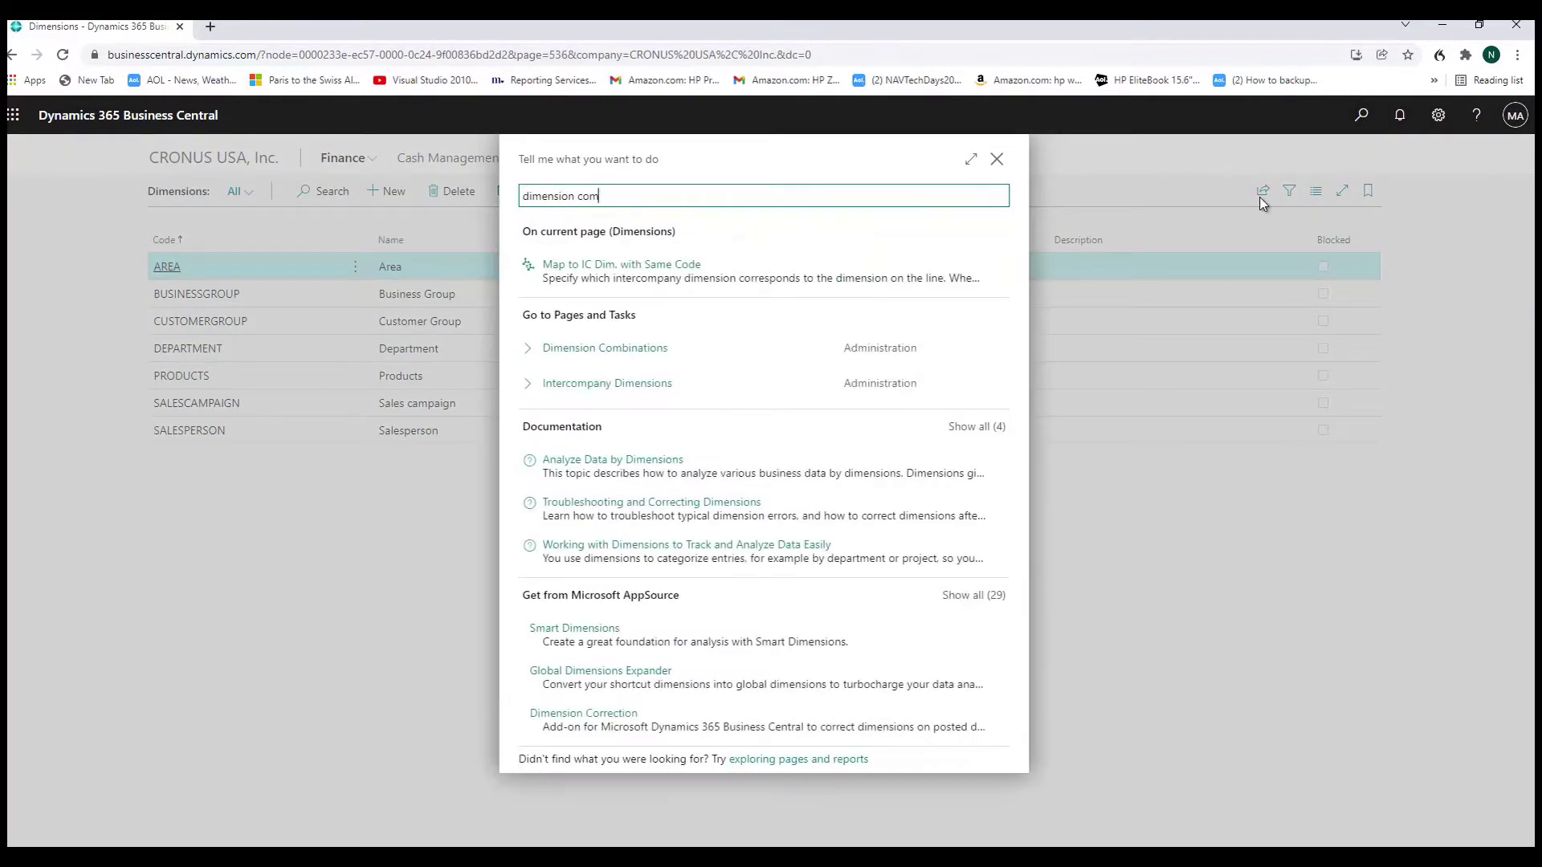
left_click(627, 349)
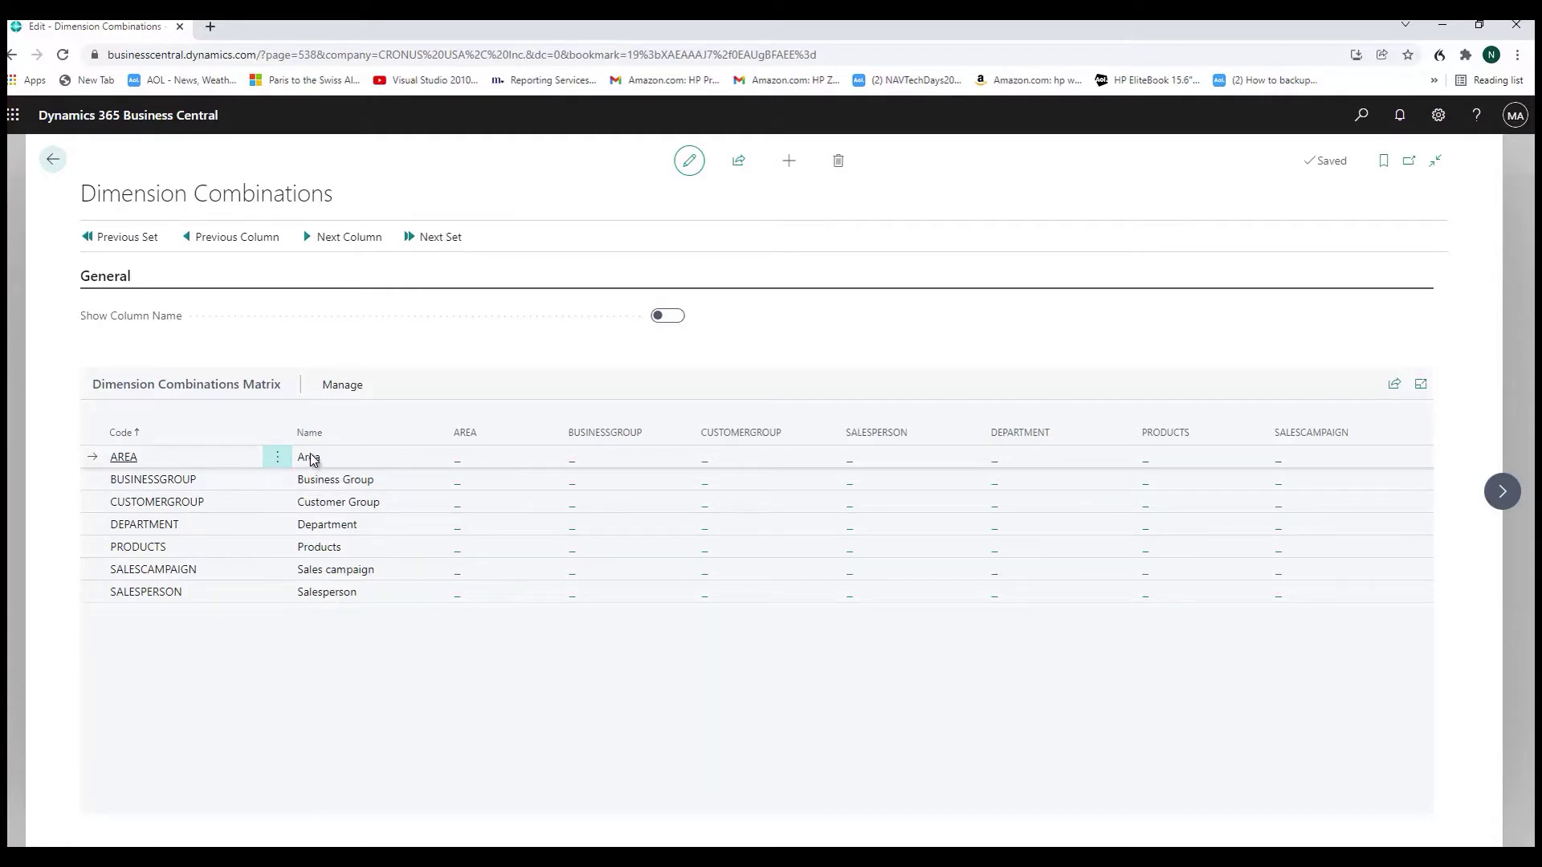
Set the AREA and SALESPERSON dimension combination to Limited and open its list of value combinations
left_click(852, 466)
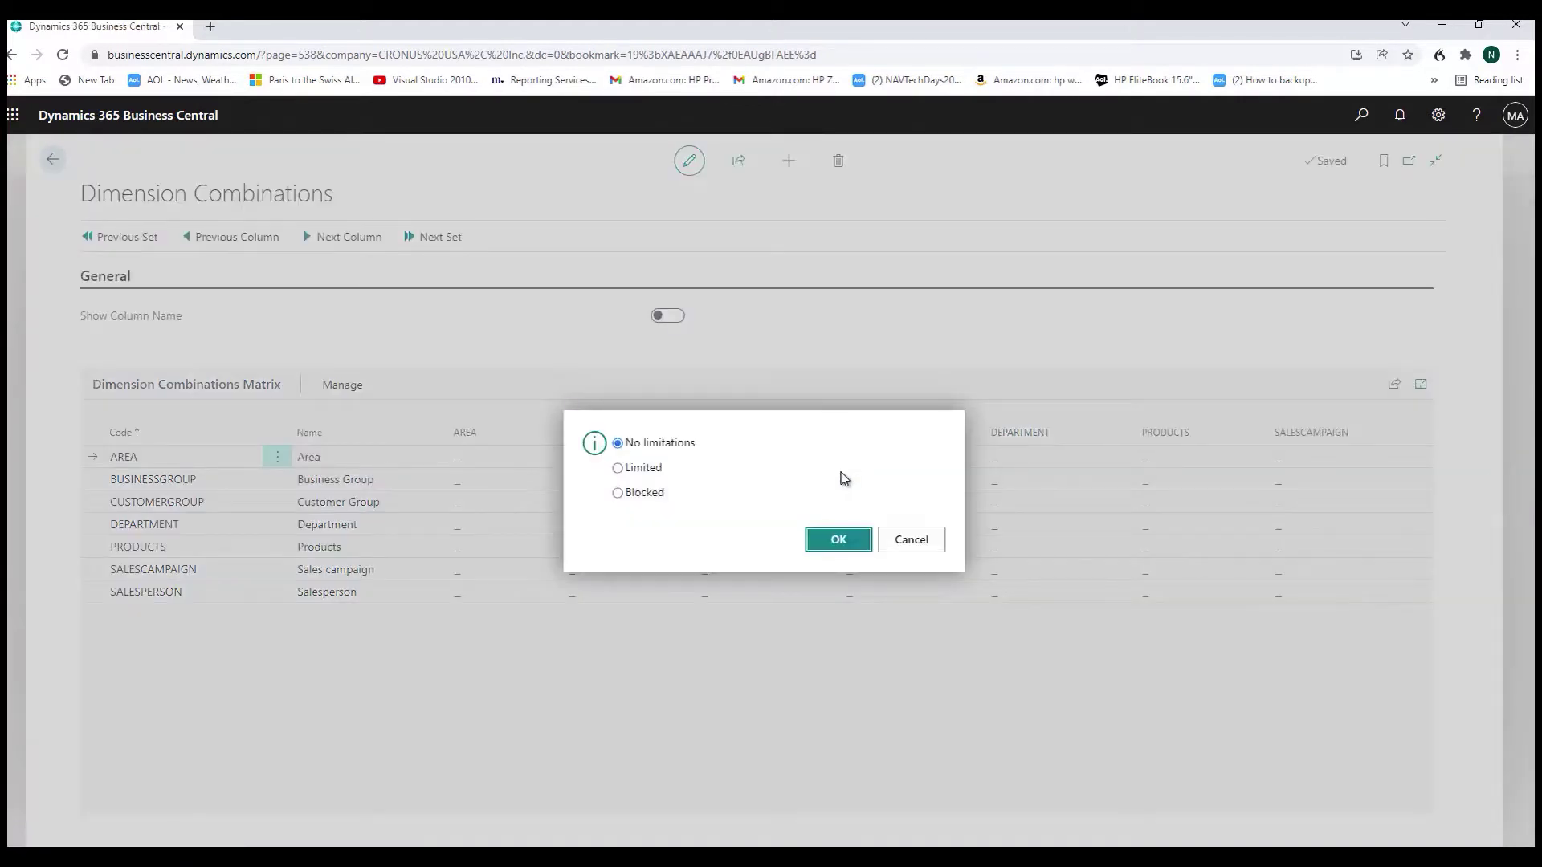
left_click(618, 468)
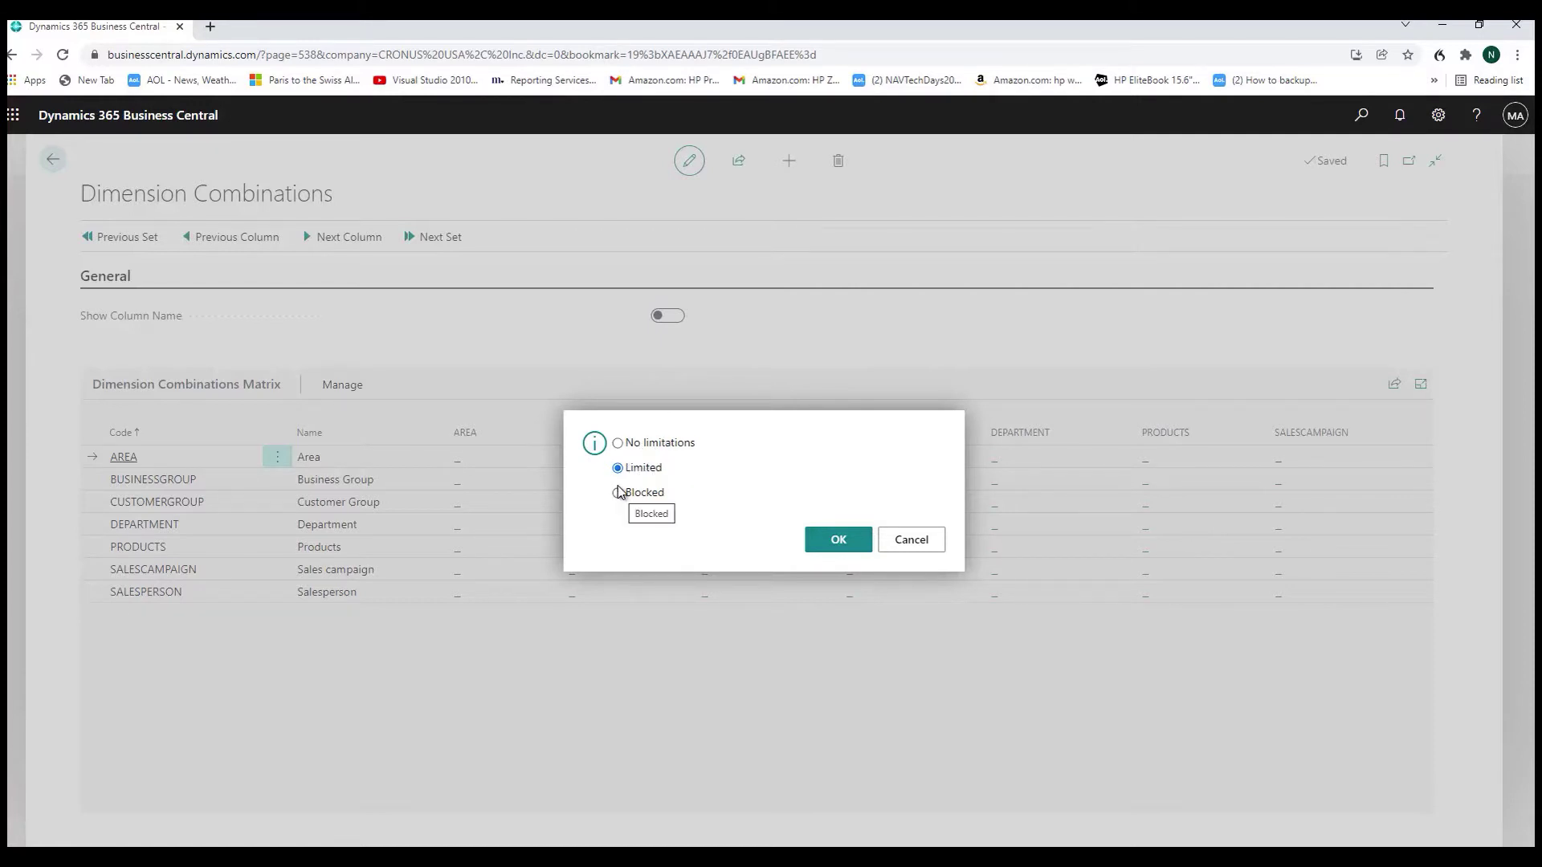
left_click(831, 545)
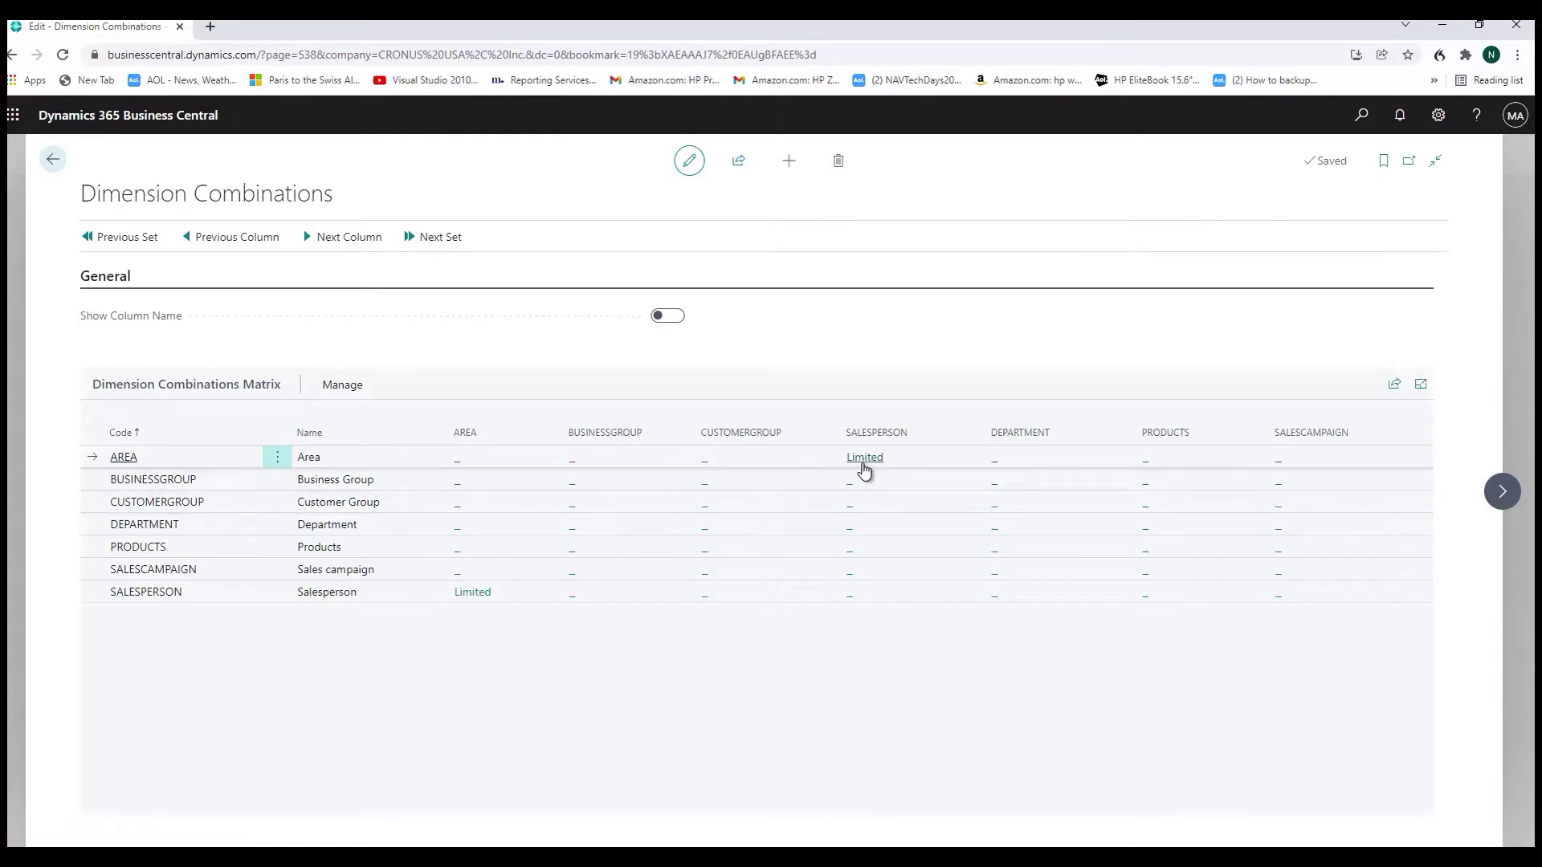
left_click(864, 470)
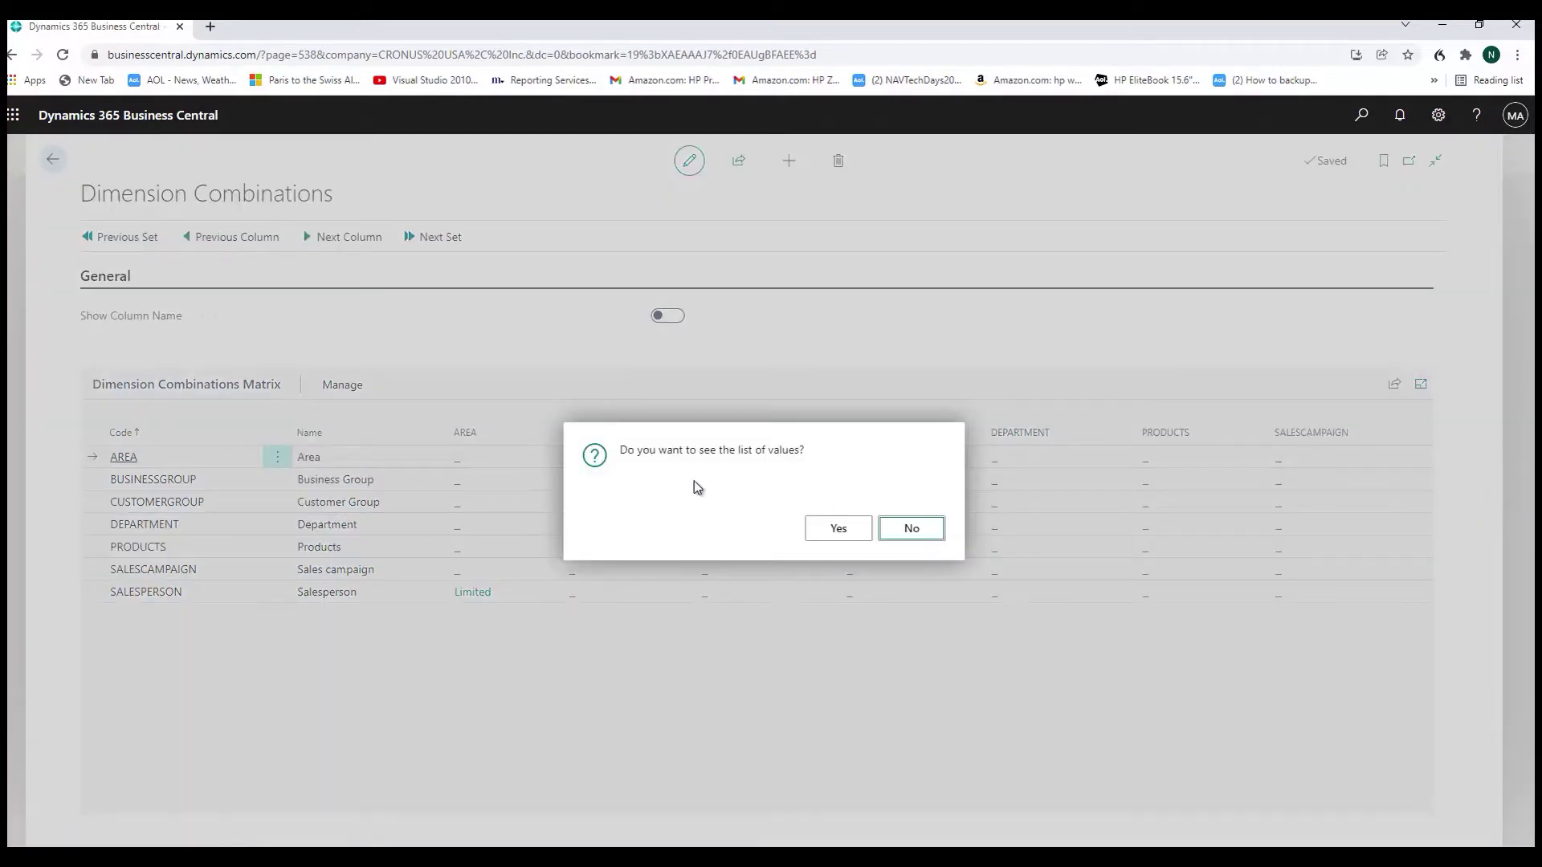
left_click(840, 530)
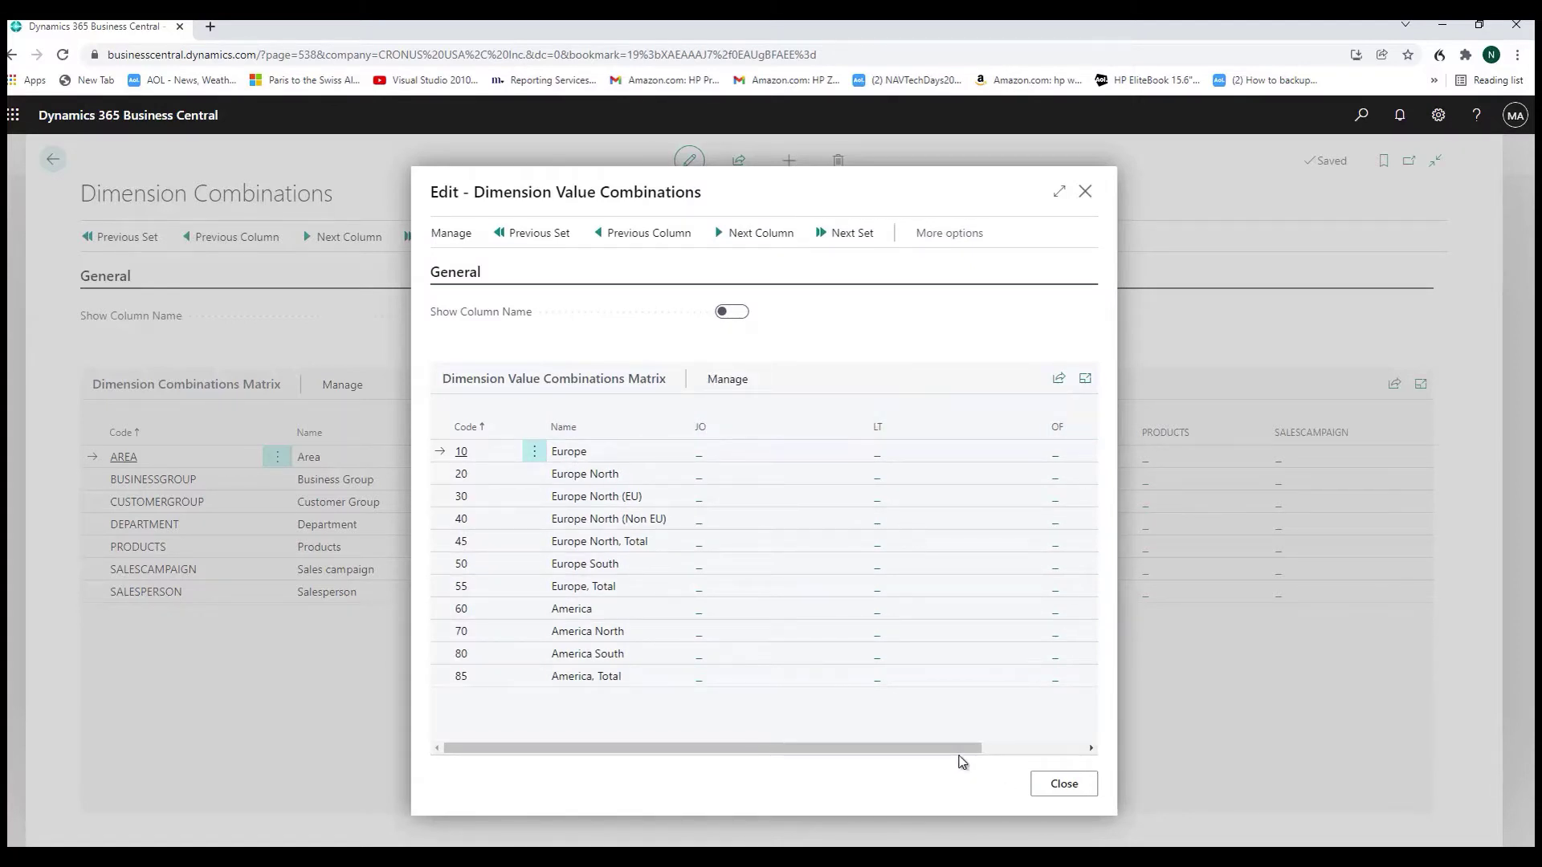
Set the America North (70) combination with JO to Blocked and leave America South (80) with JO as Open
left_click_drag(974, 755, 798, 720)
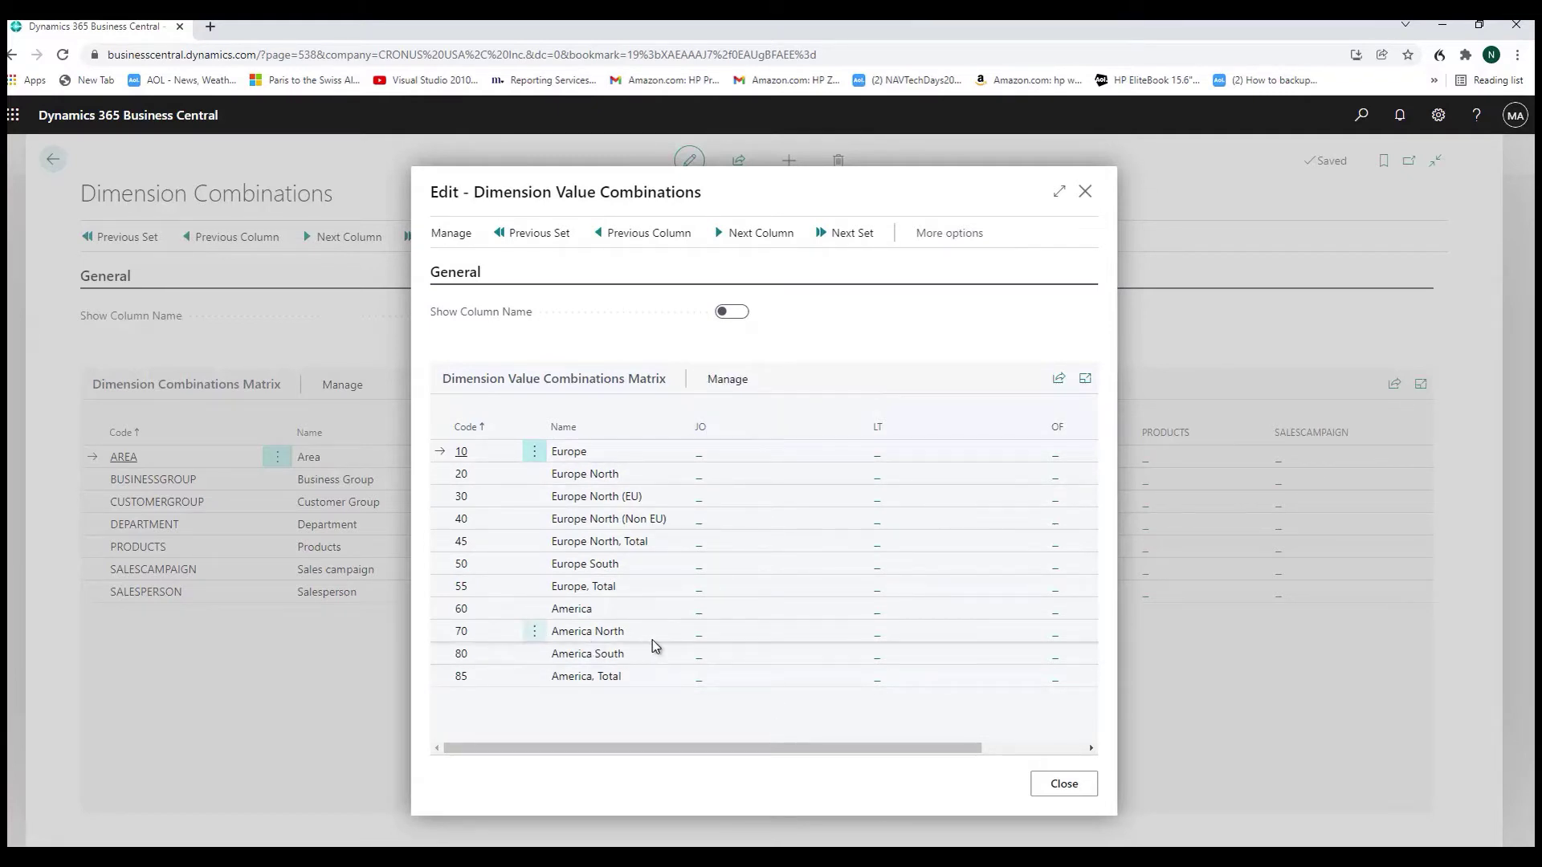
left_click(699, 636)
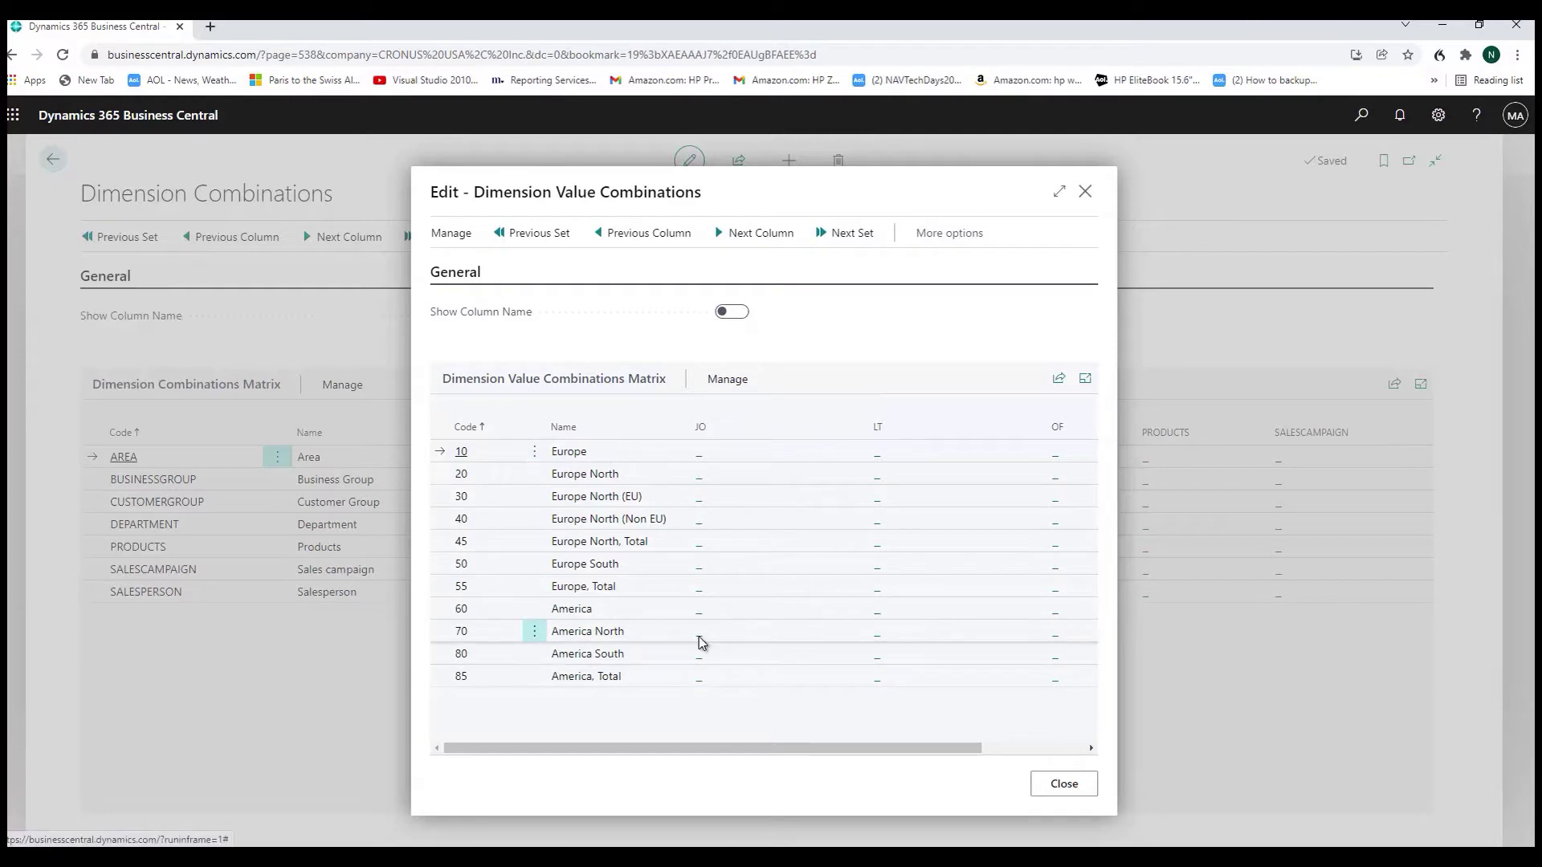
left_click(699, 639)
left_click(620, 482)
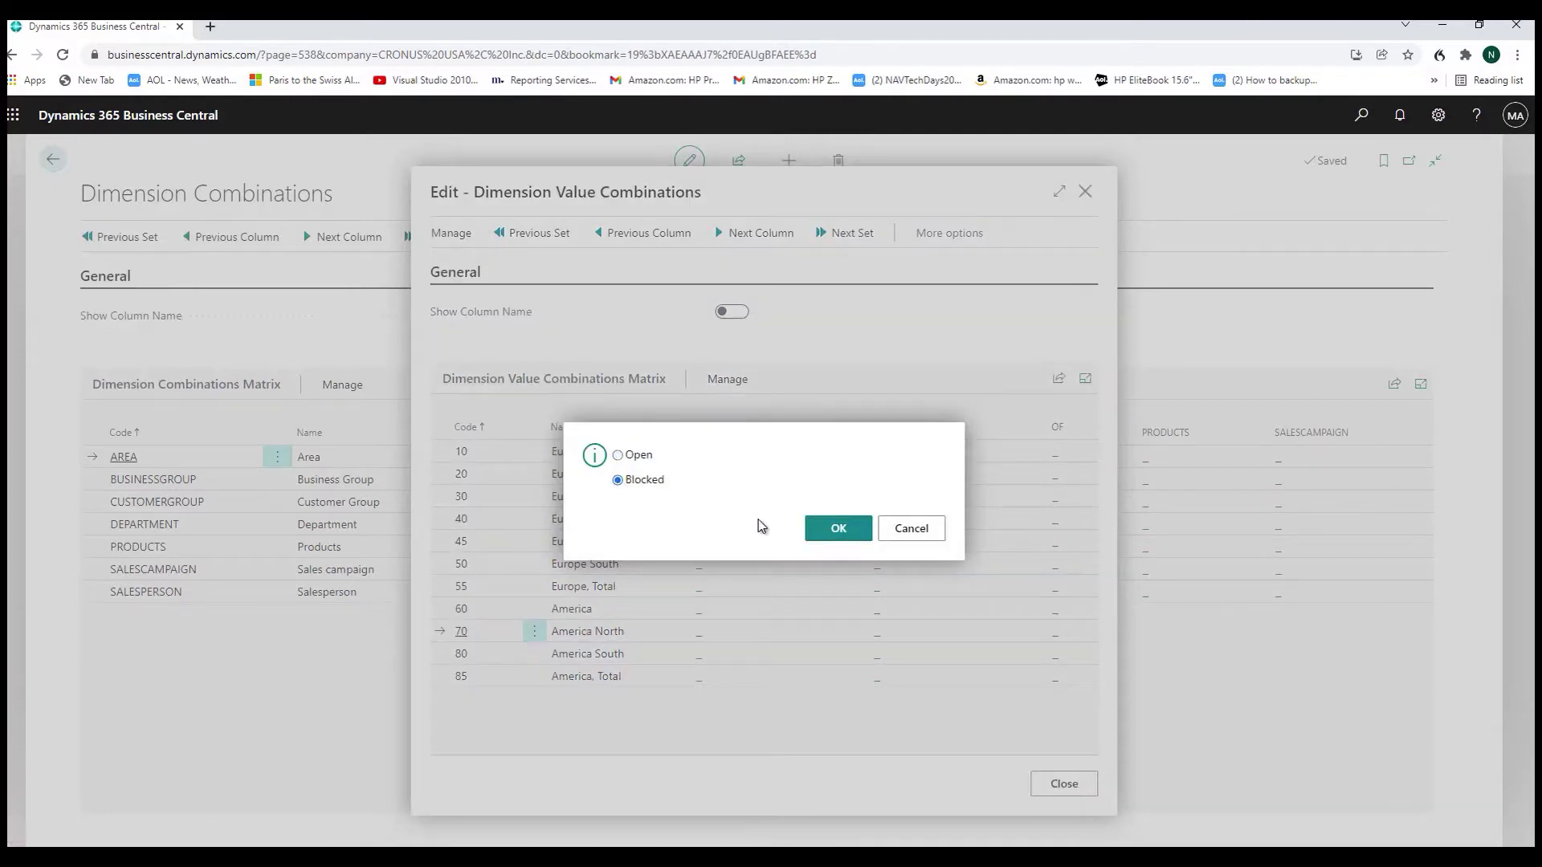
left_click(838, 528)
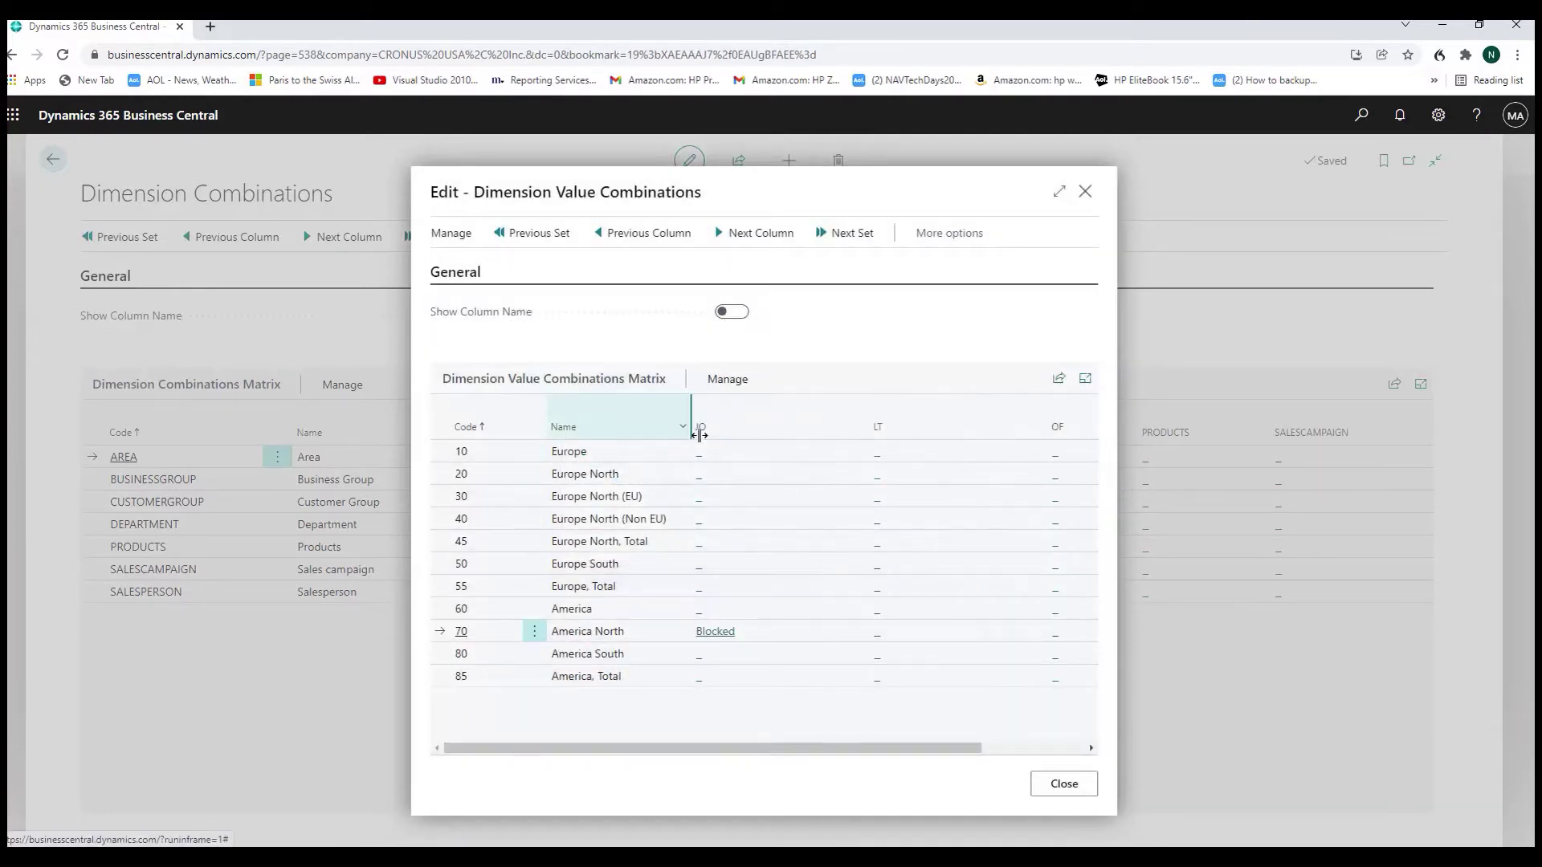
left_click(702, 662)
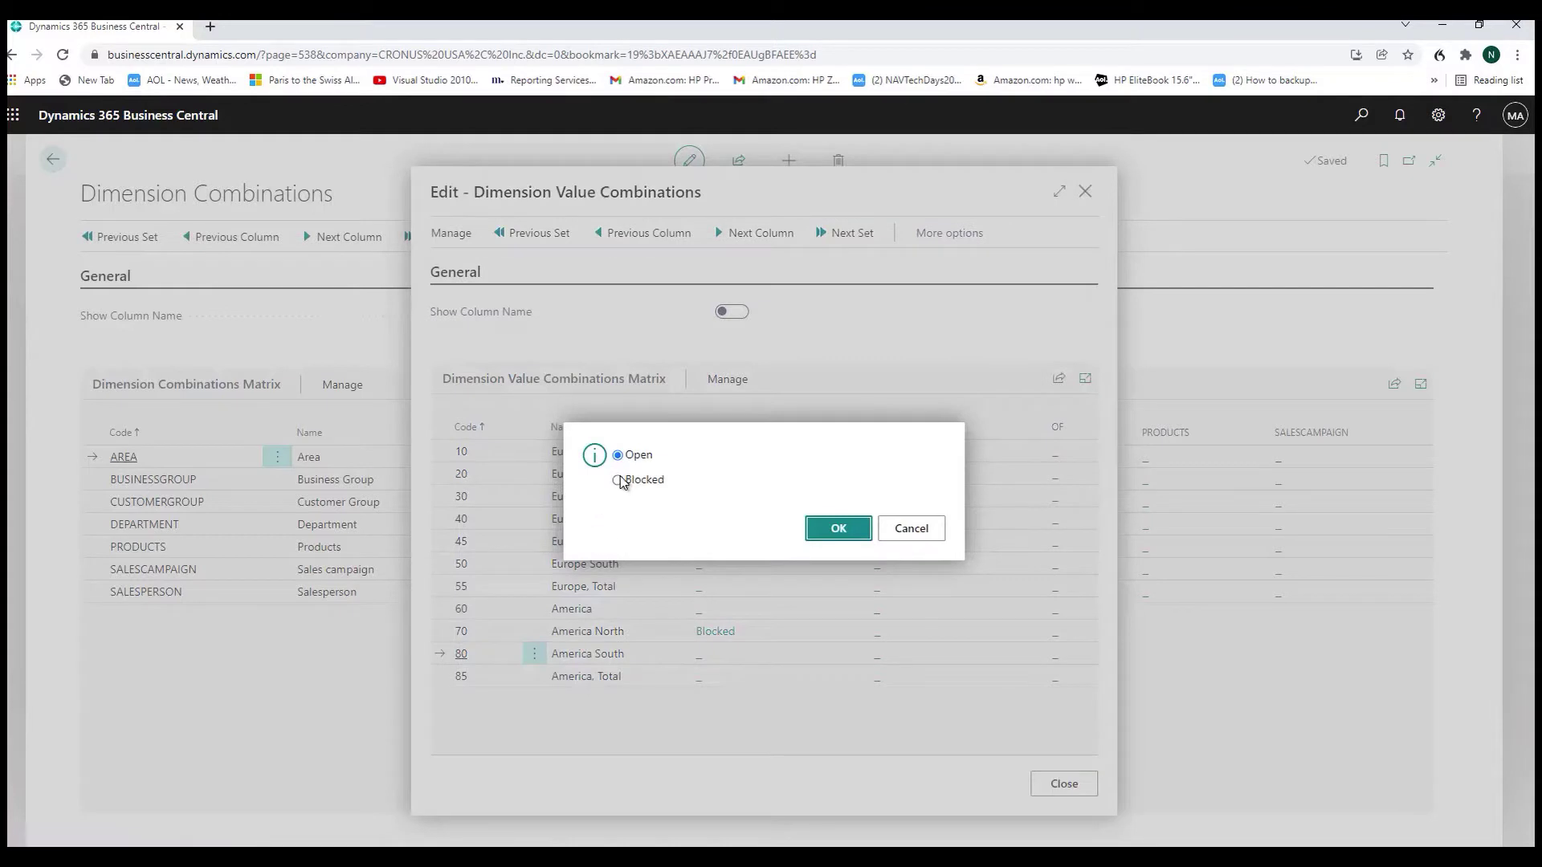
left_click(850, 533)
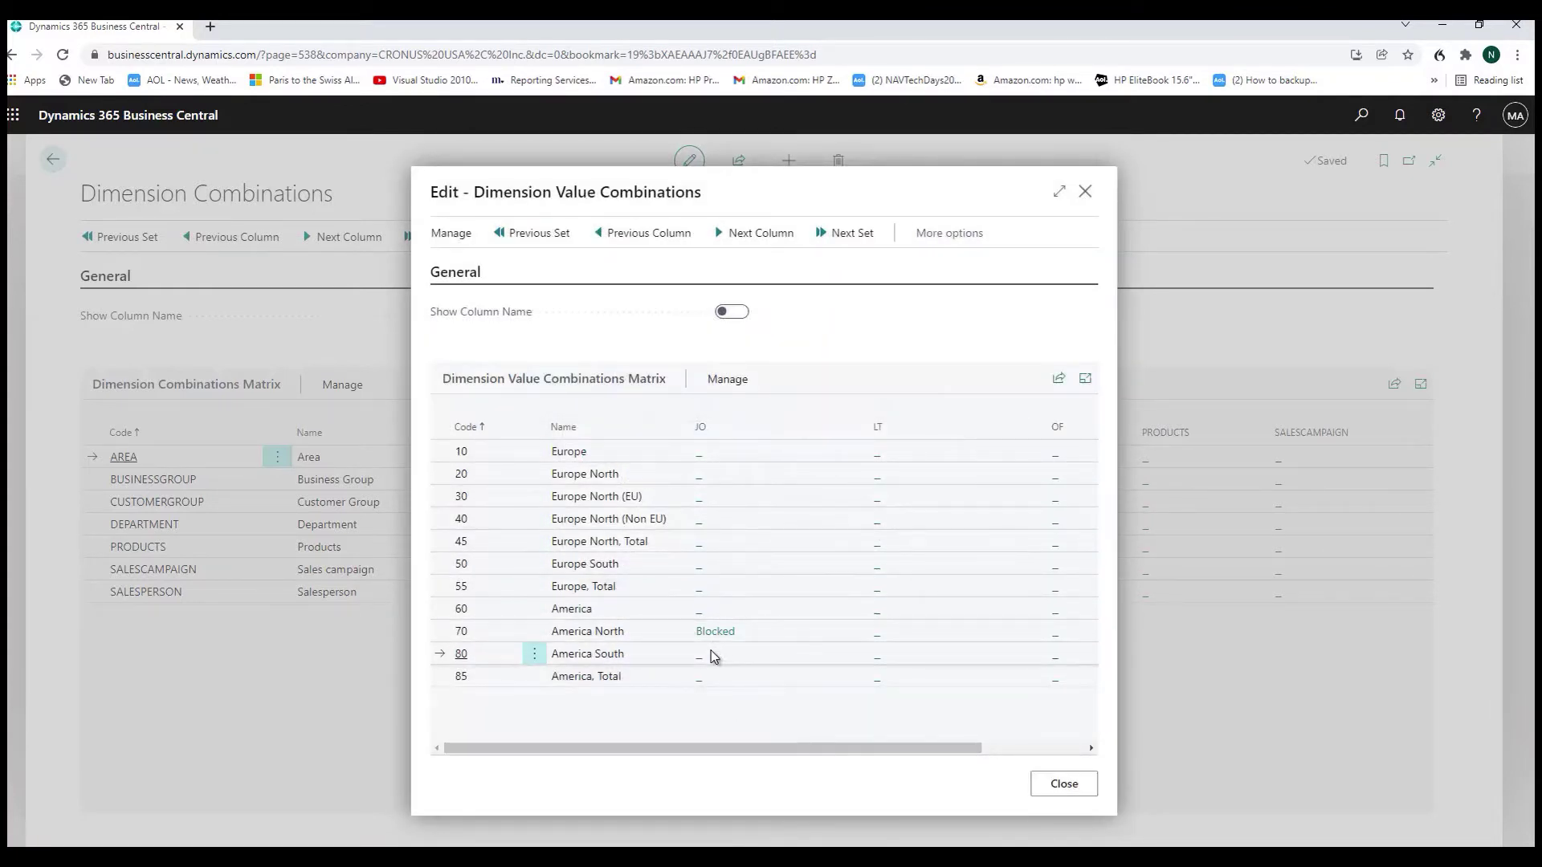
Set the Europe North (EU) (30) and Europe North (Non EU) (40) combinations with LT to Blocked and close the value combinations
left_click(877, 511)
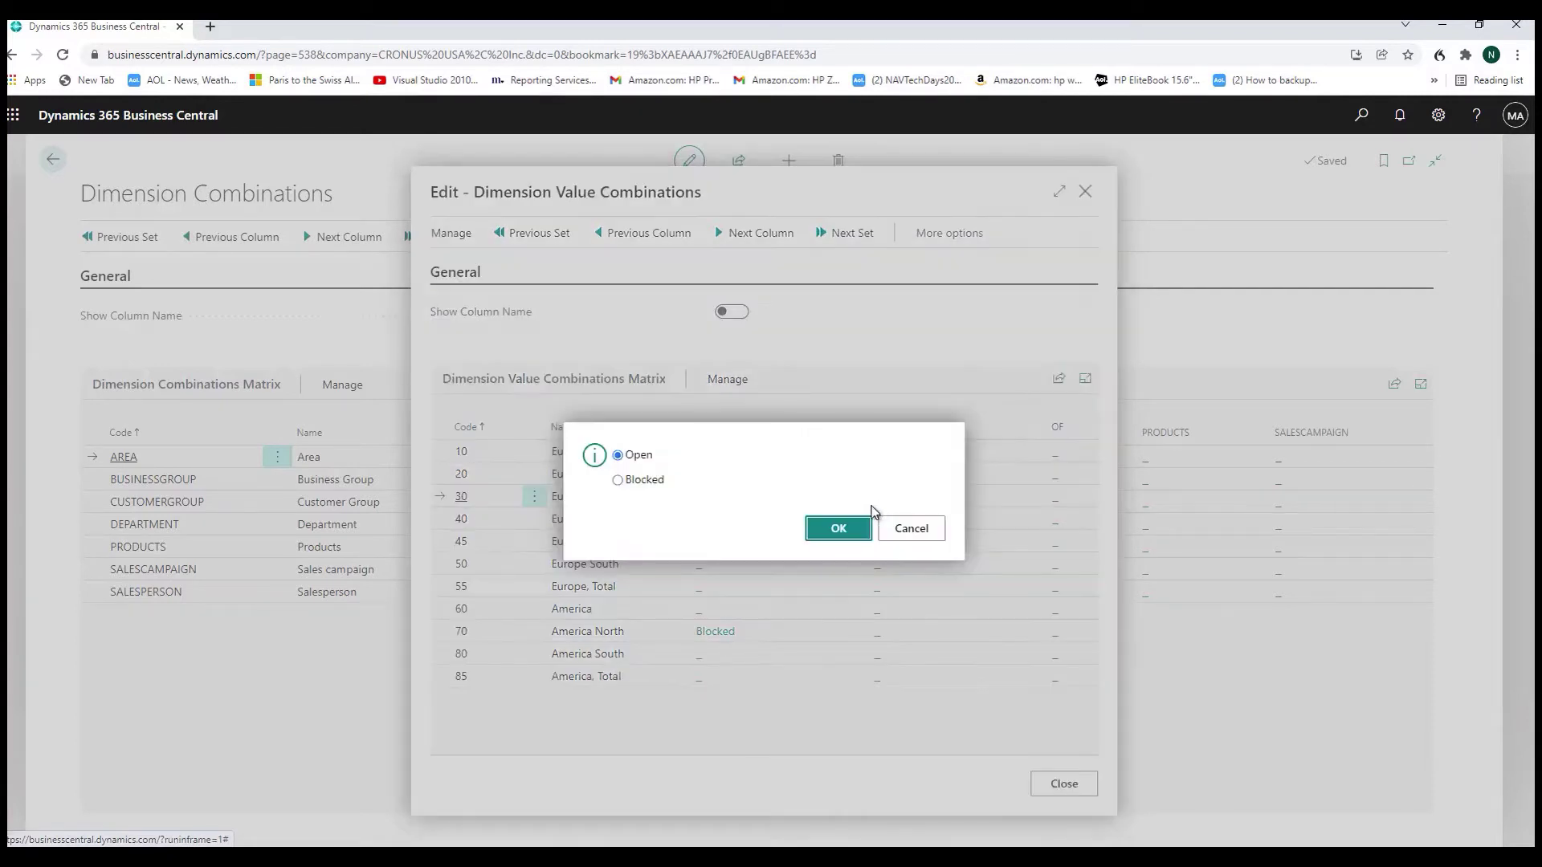
left_click(617, 480)
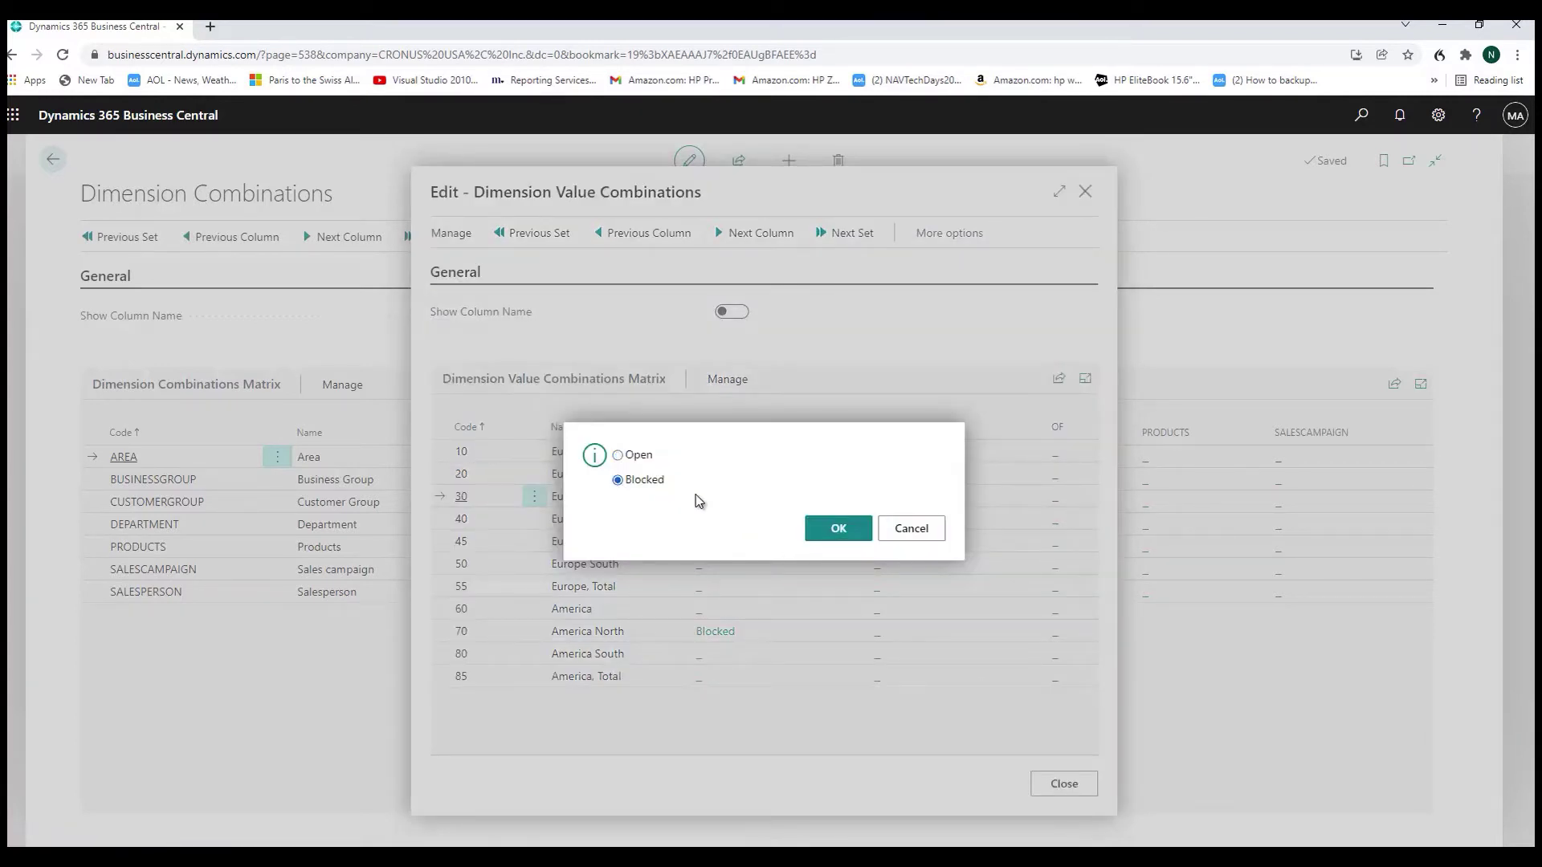
left_click(835, 530)
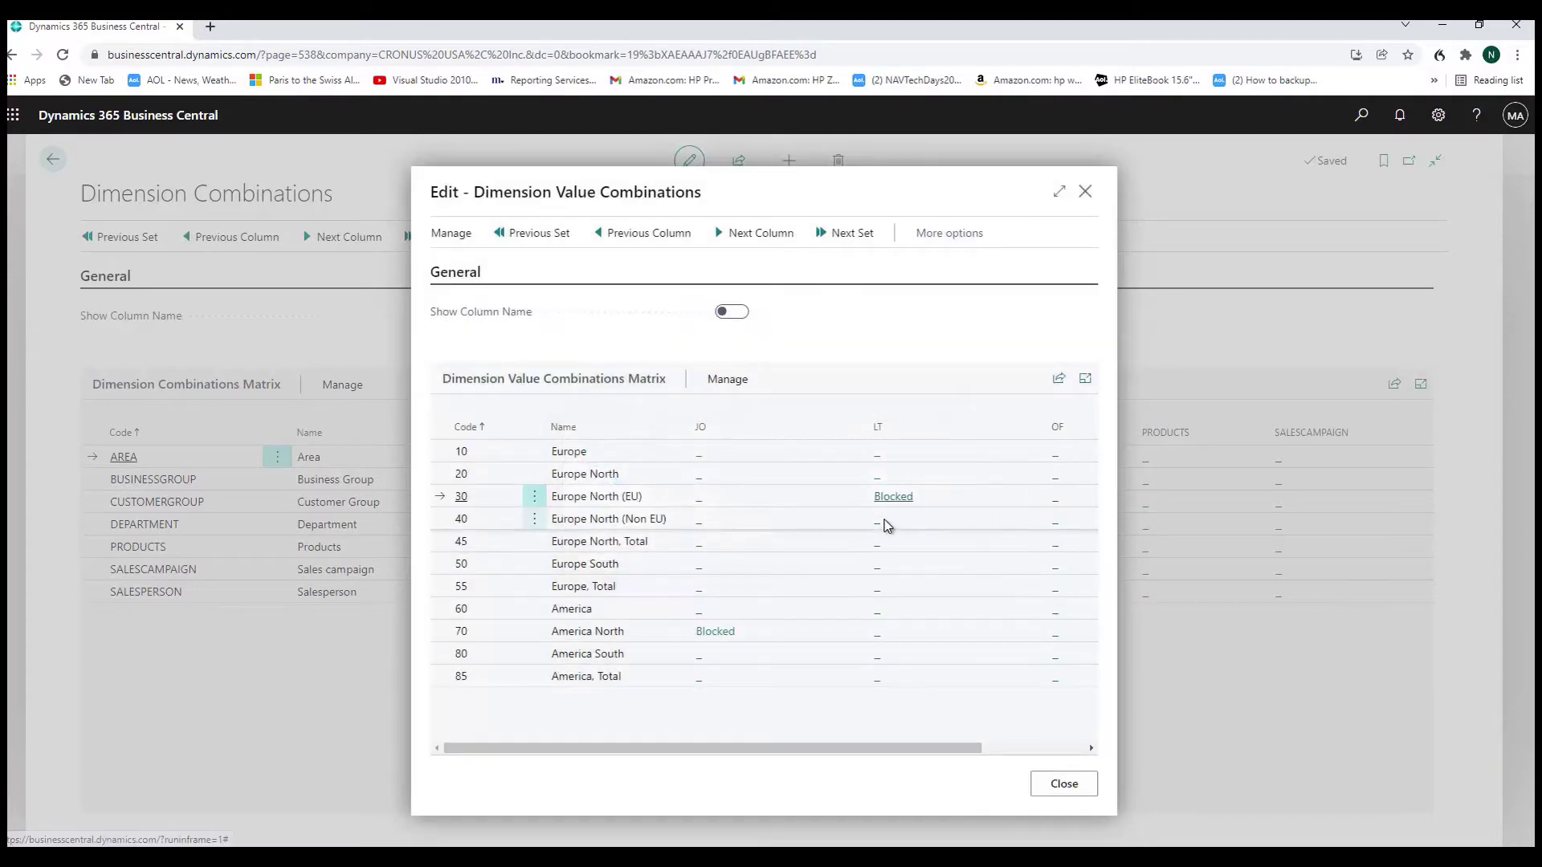
left_click(880, 522)
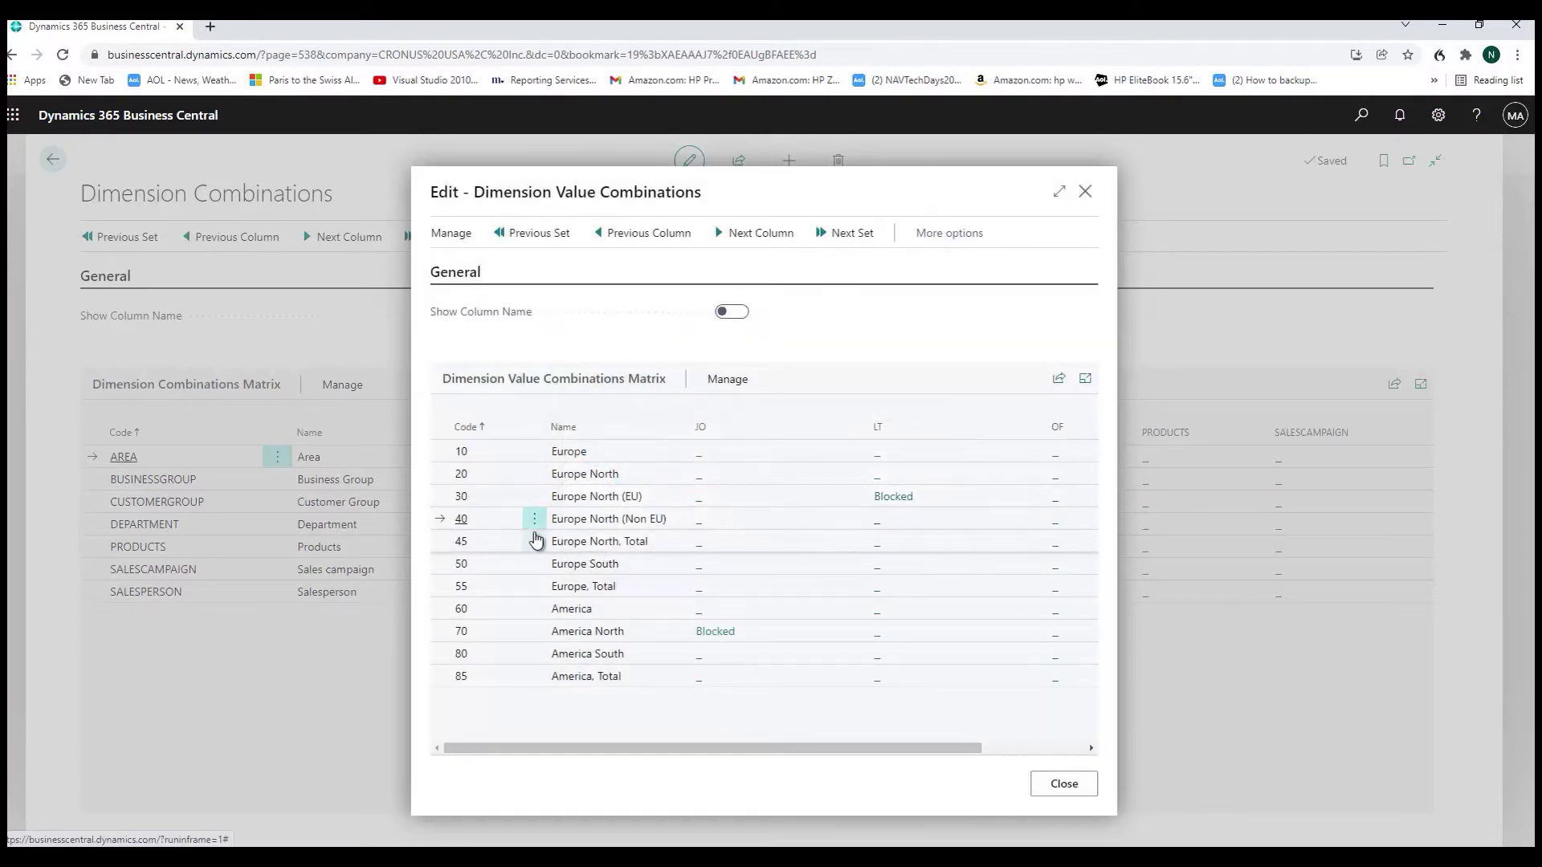
left_click(878, 522)
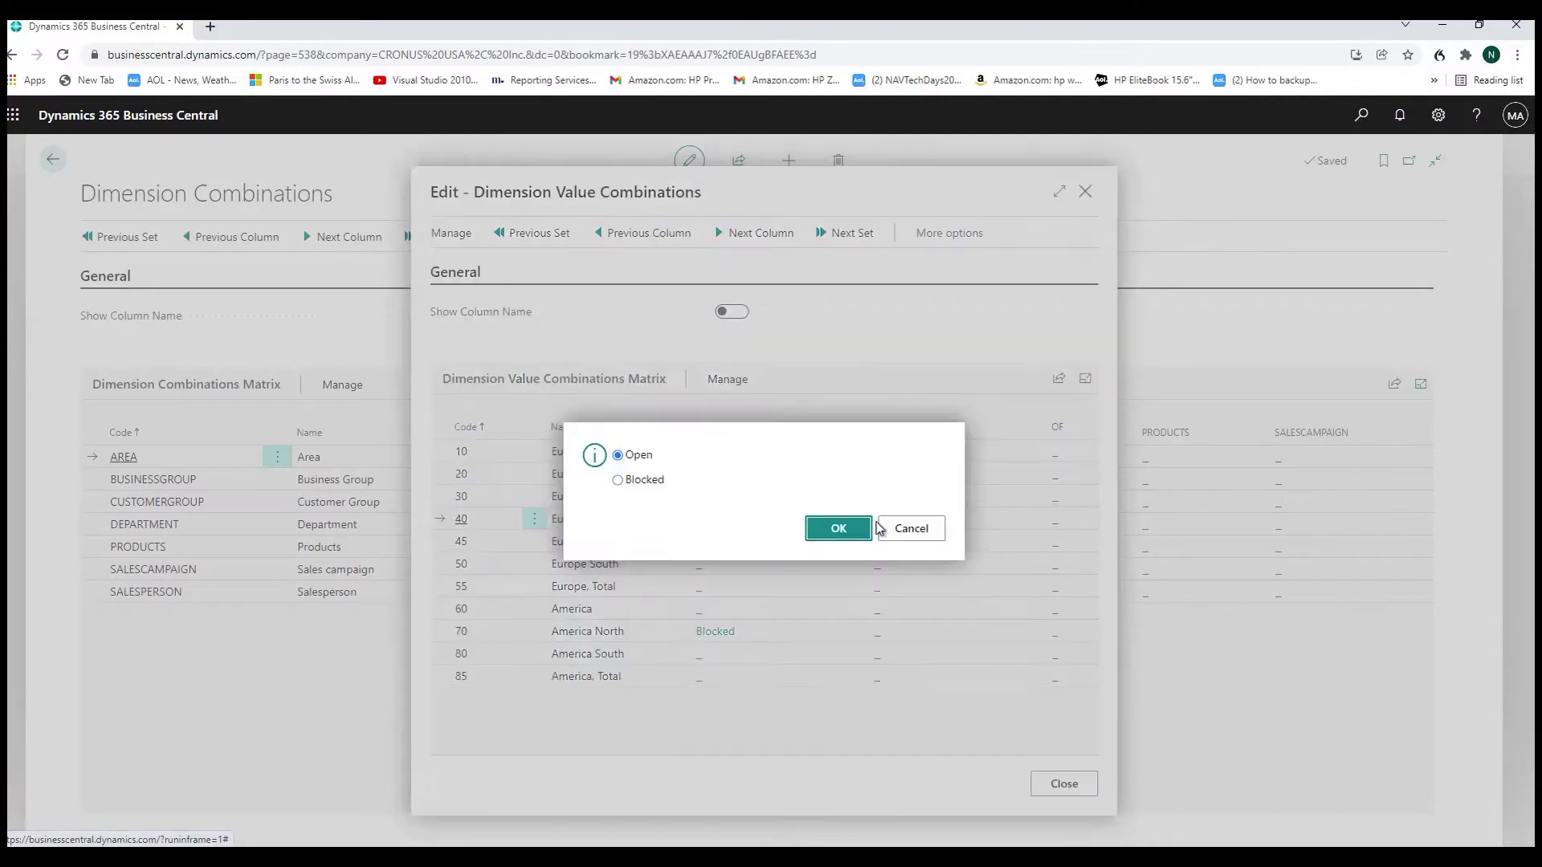
left_click(618, 481)
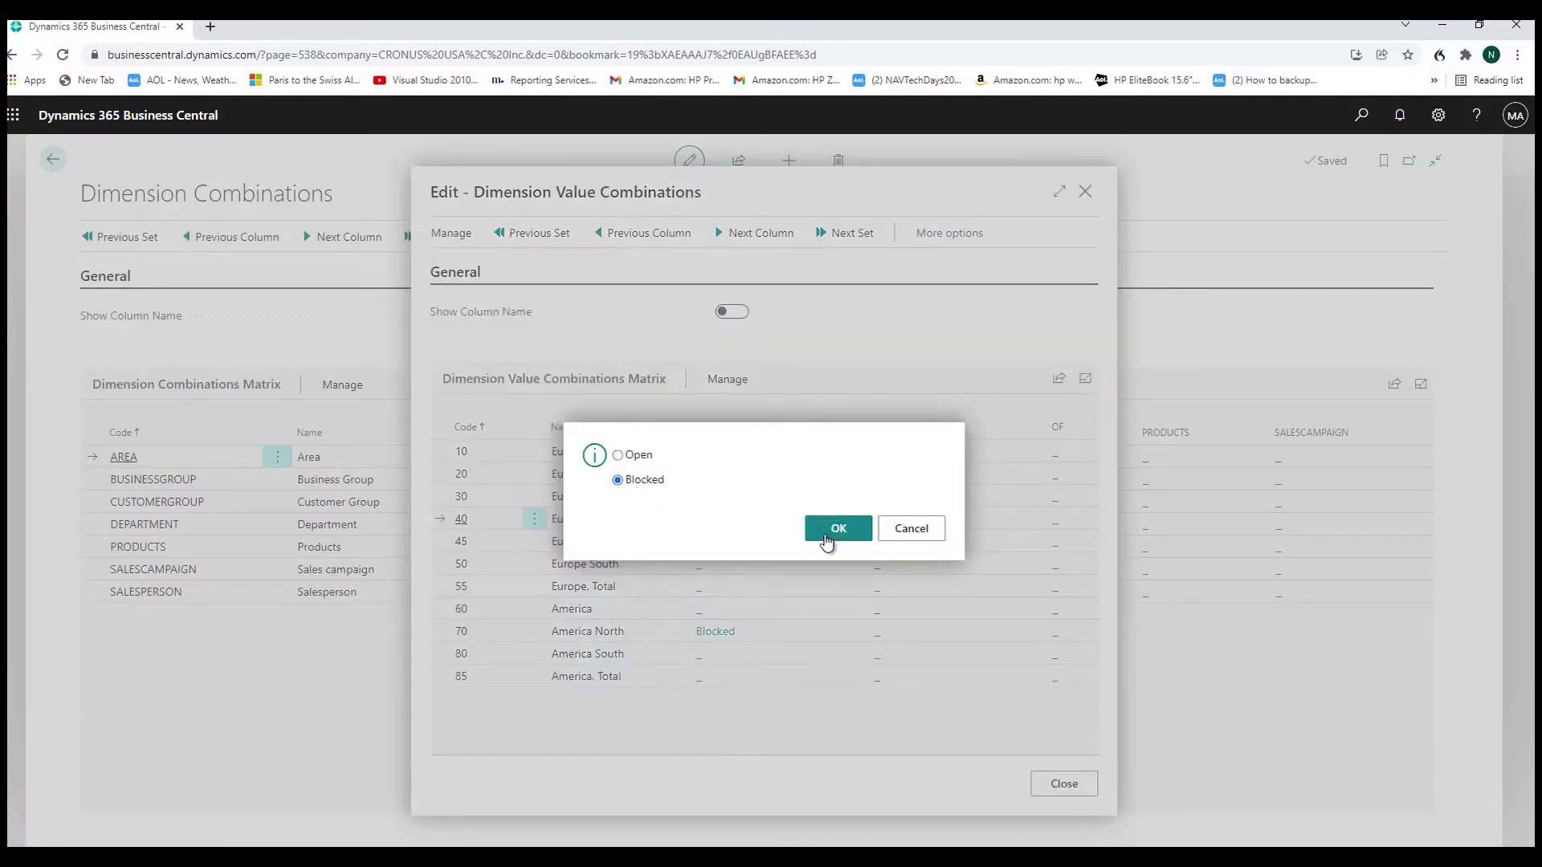
left_click(835, 531)
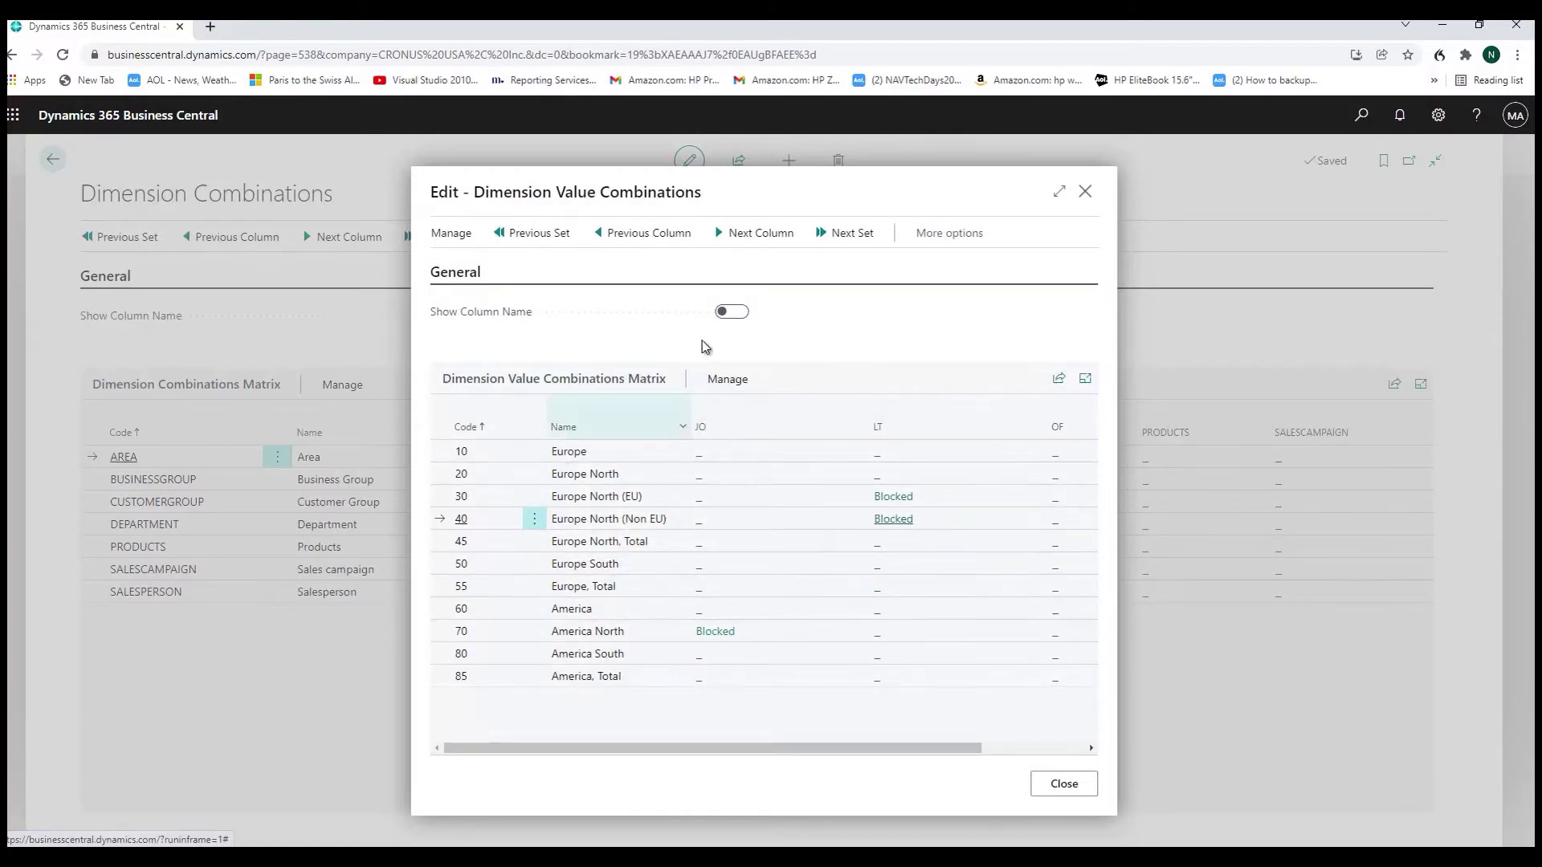
left_click(1055, 800)
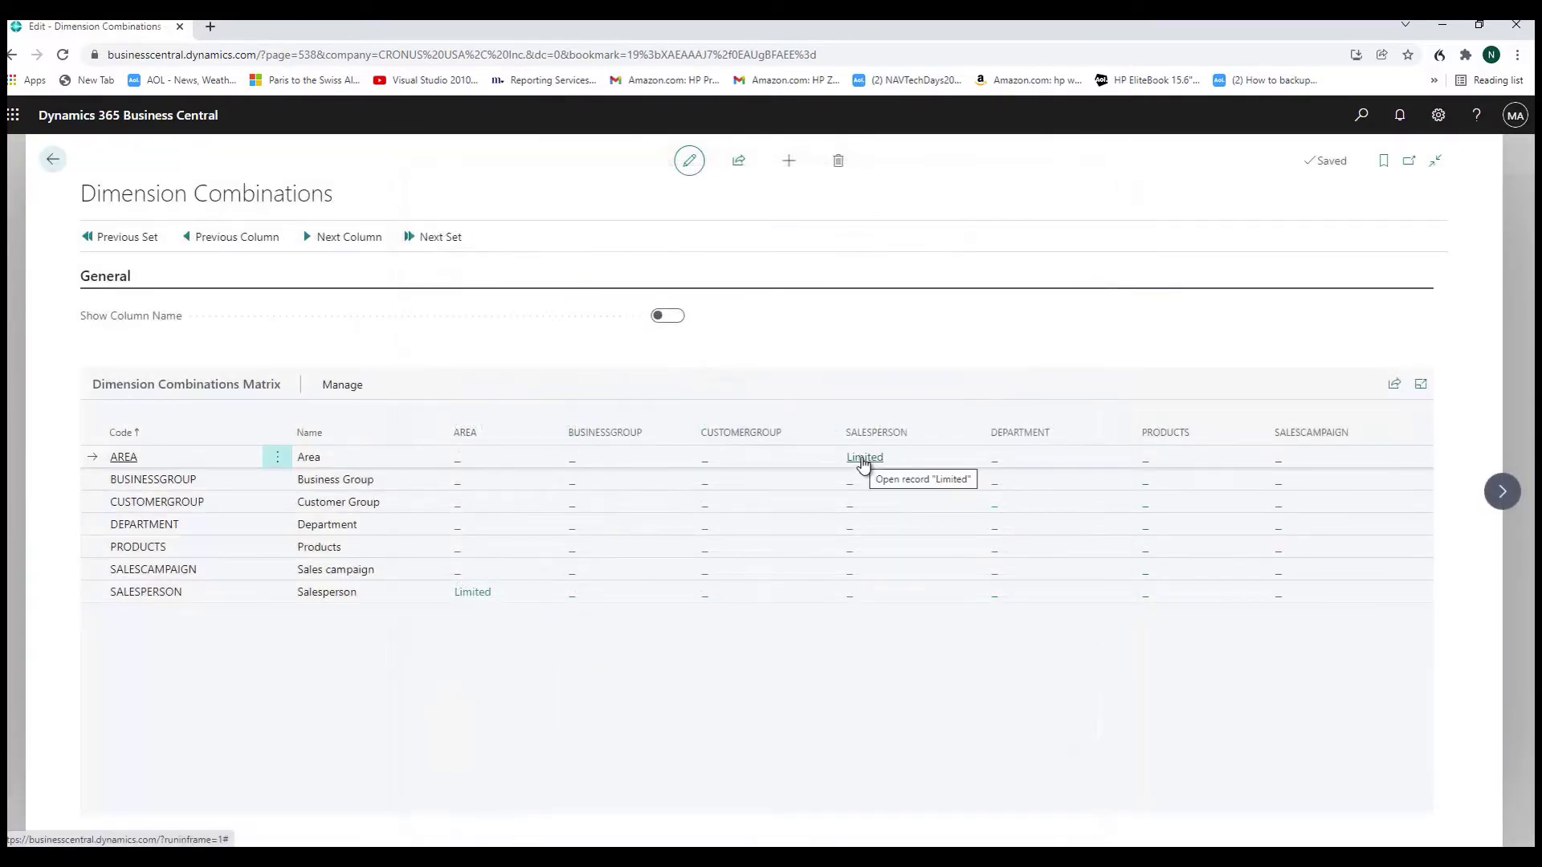
left_click(863, 464)
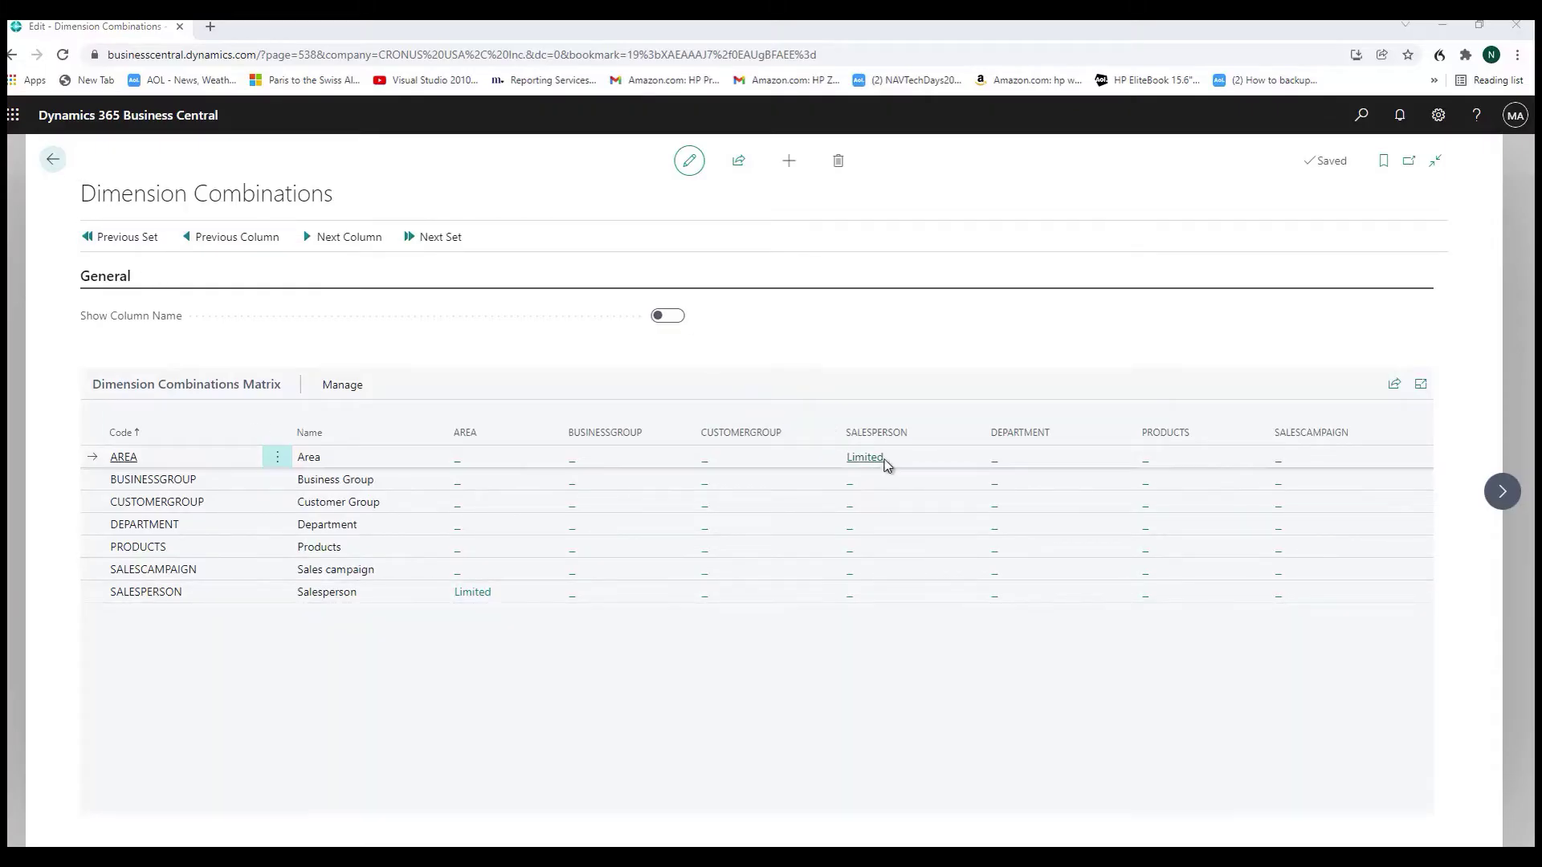
Leave Dimension Combinations and open the default dimensions of the customer Adatum Corporation from its customer card
left_click(52, 162)
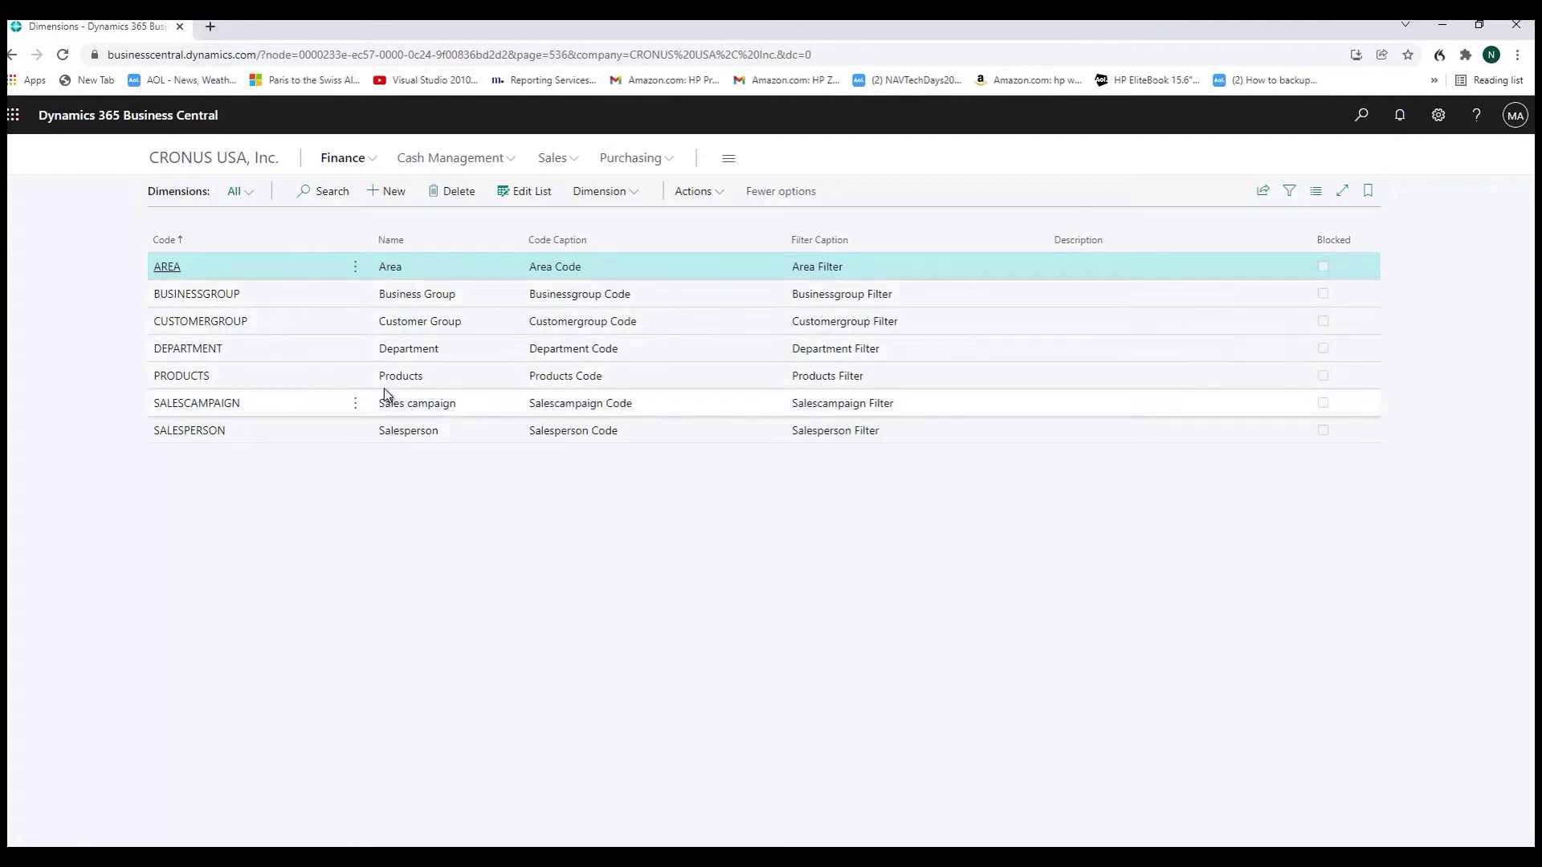
left_click(13, 56)
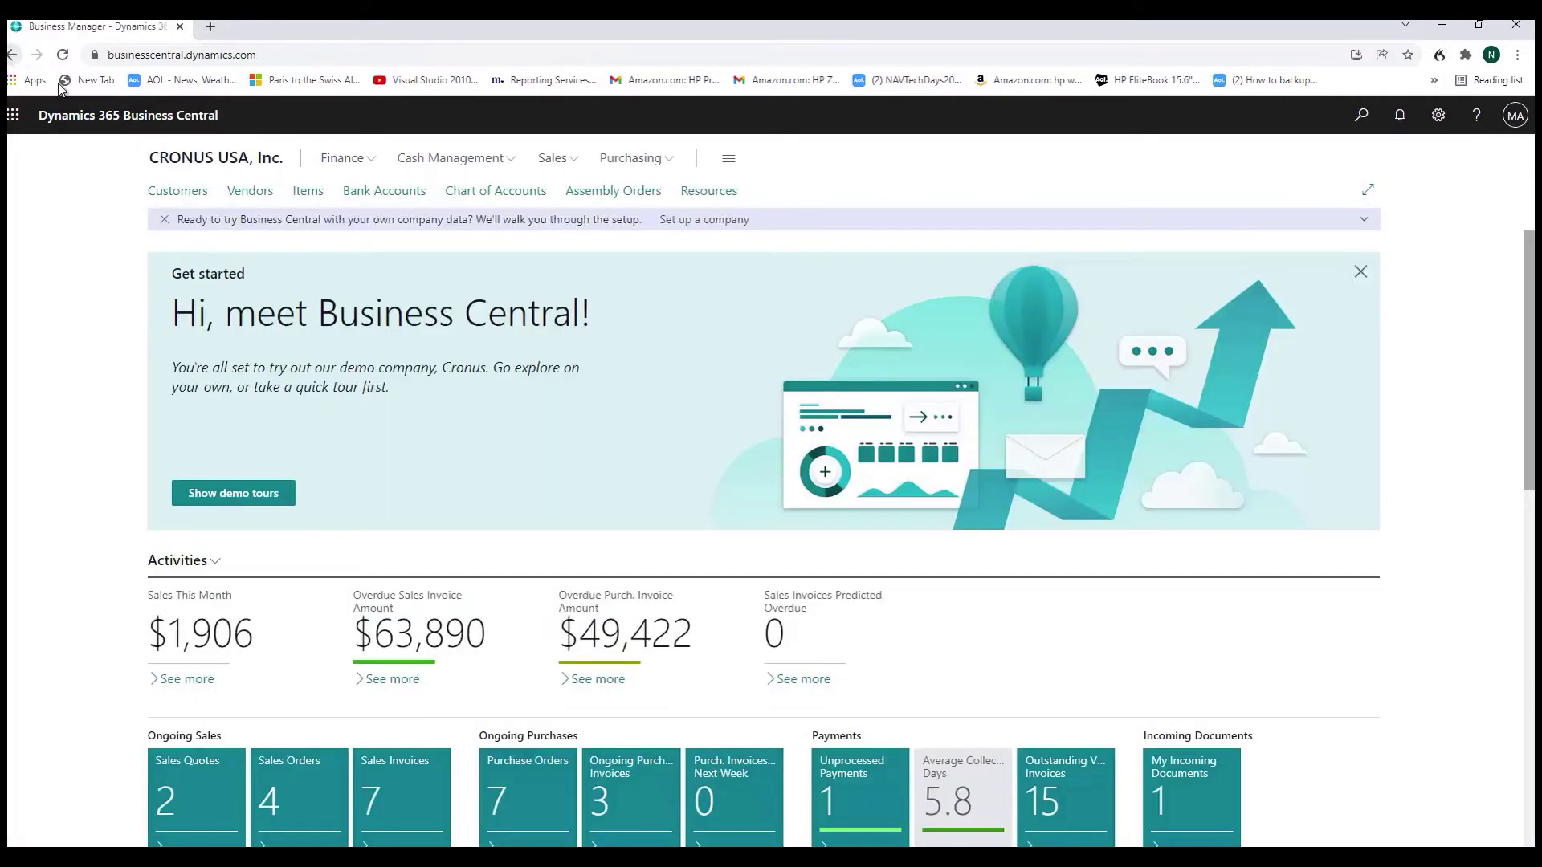
left_click(178, 192)
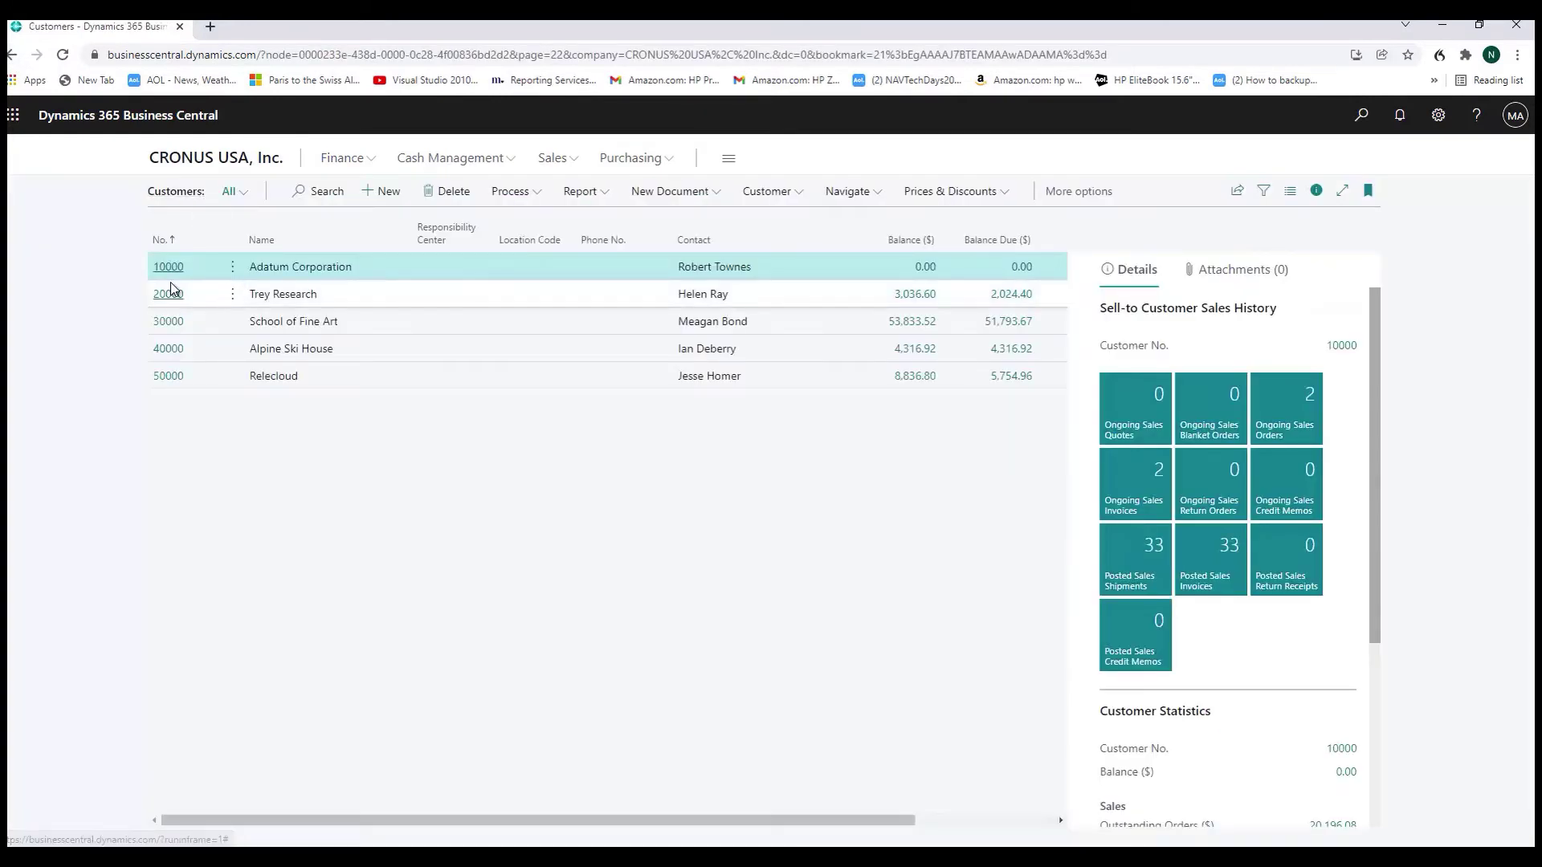
left_click(169, 267)
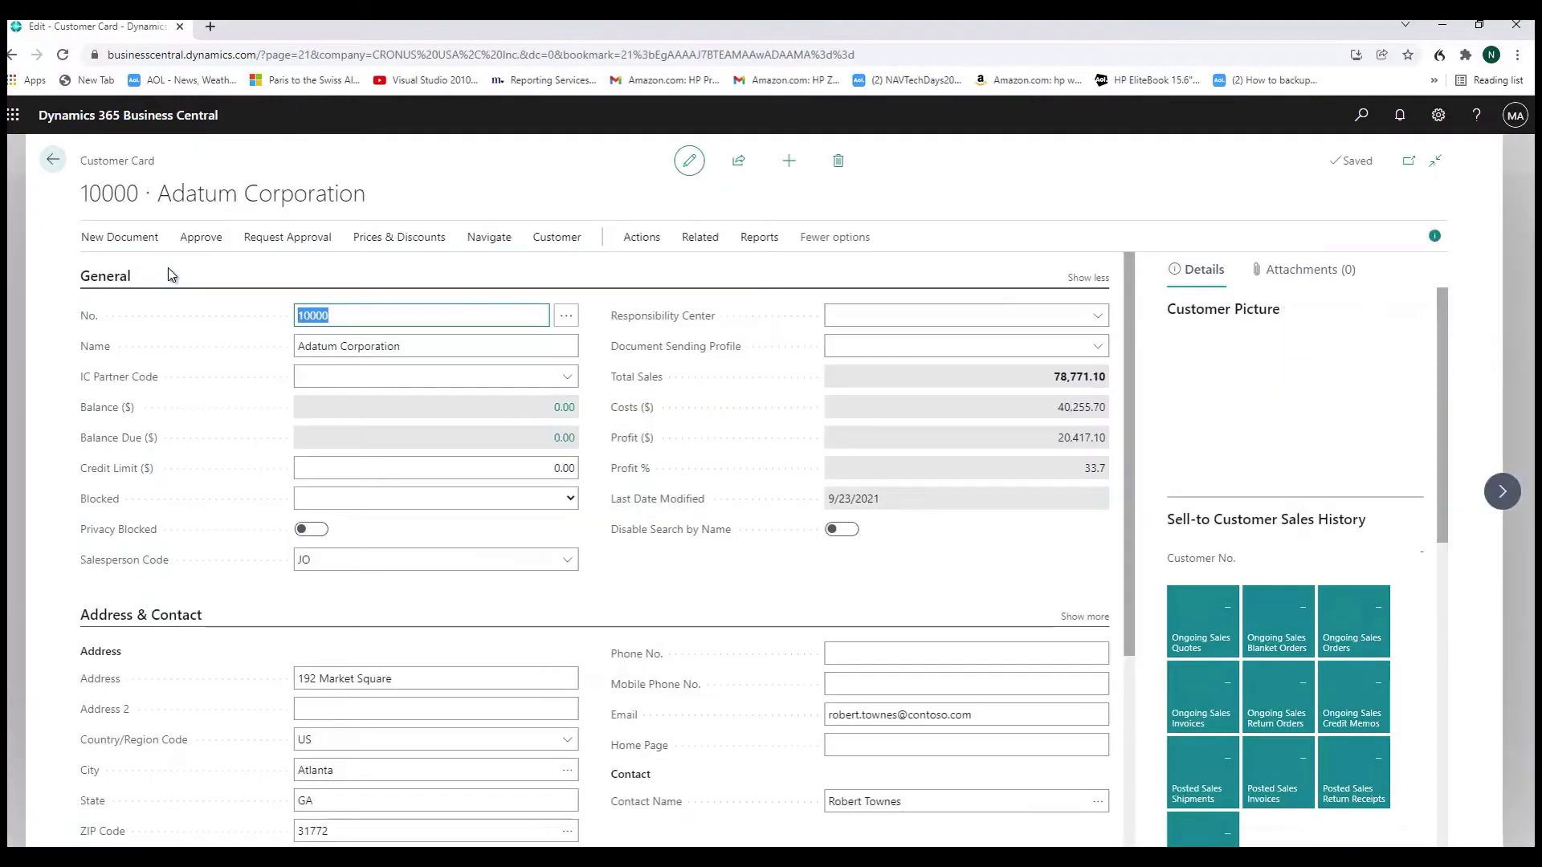
left_click(700, 237)
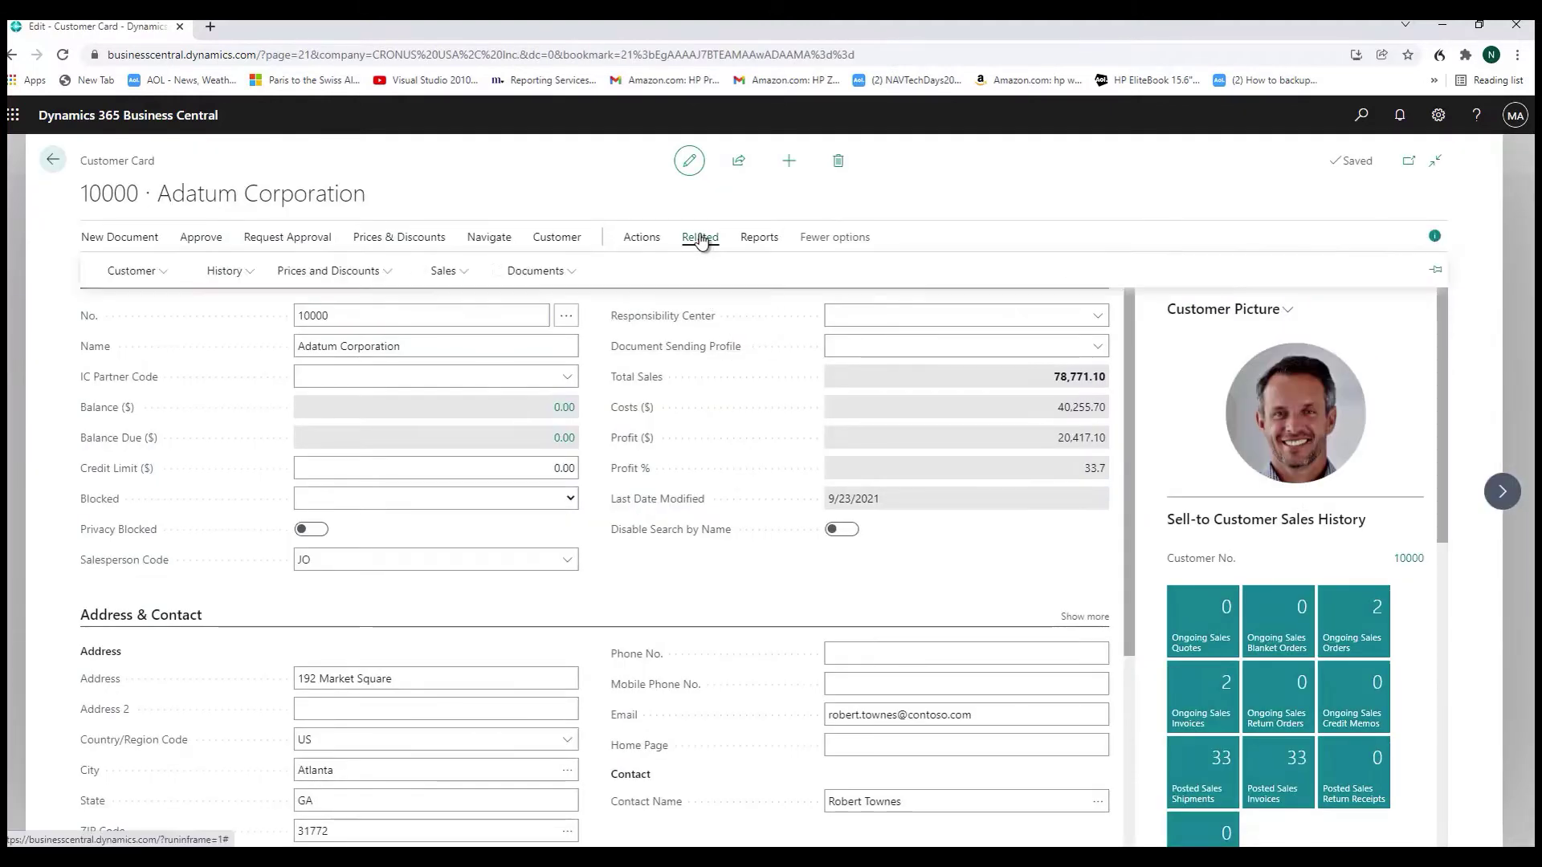
left_click(159, 273)
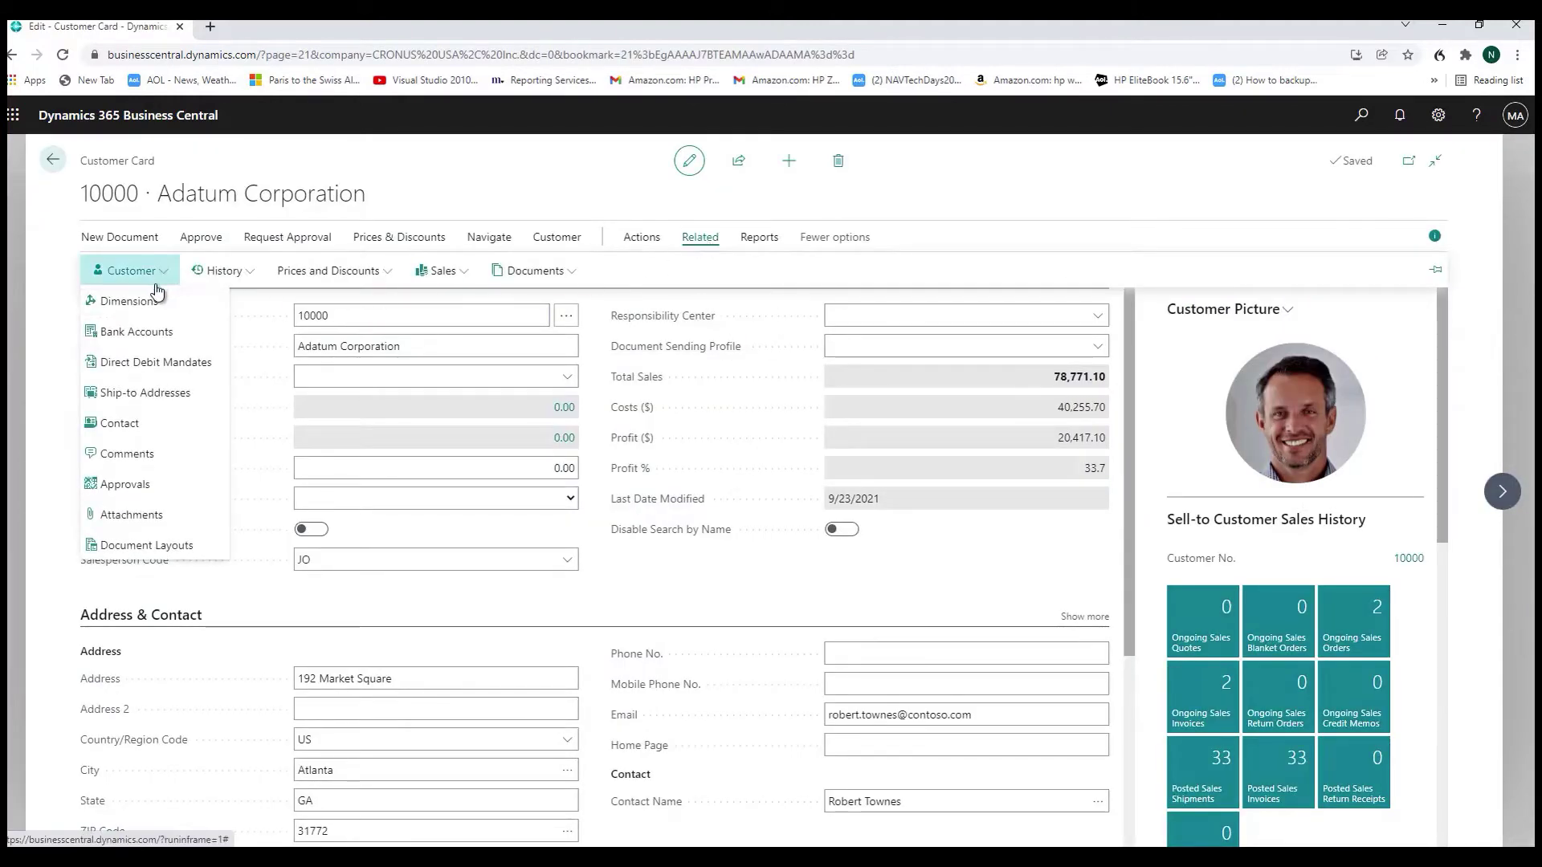
left_click(155, 300)
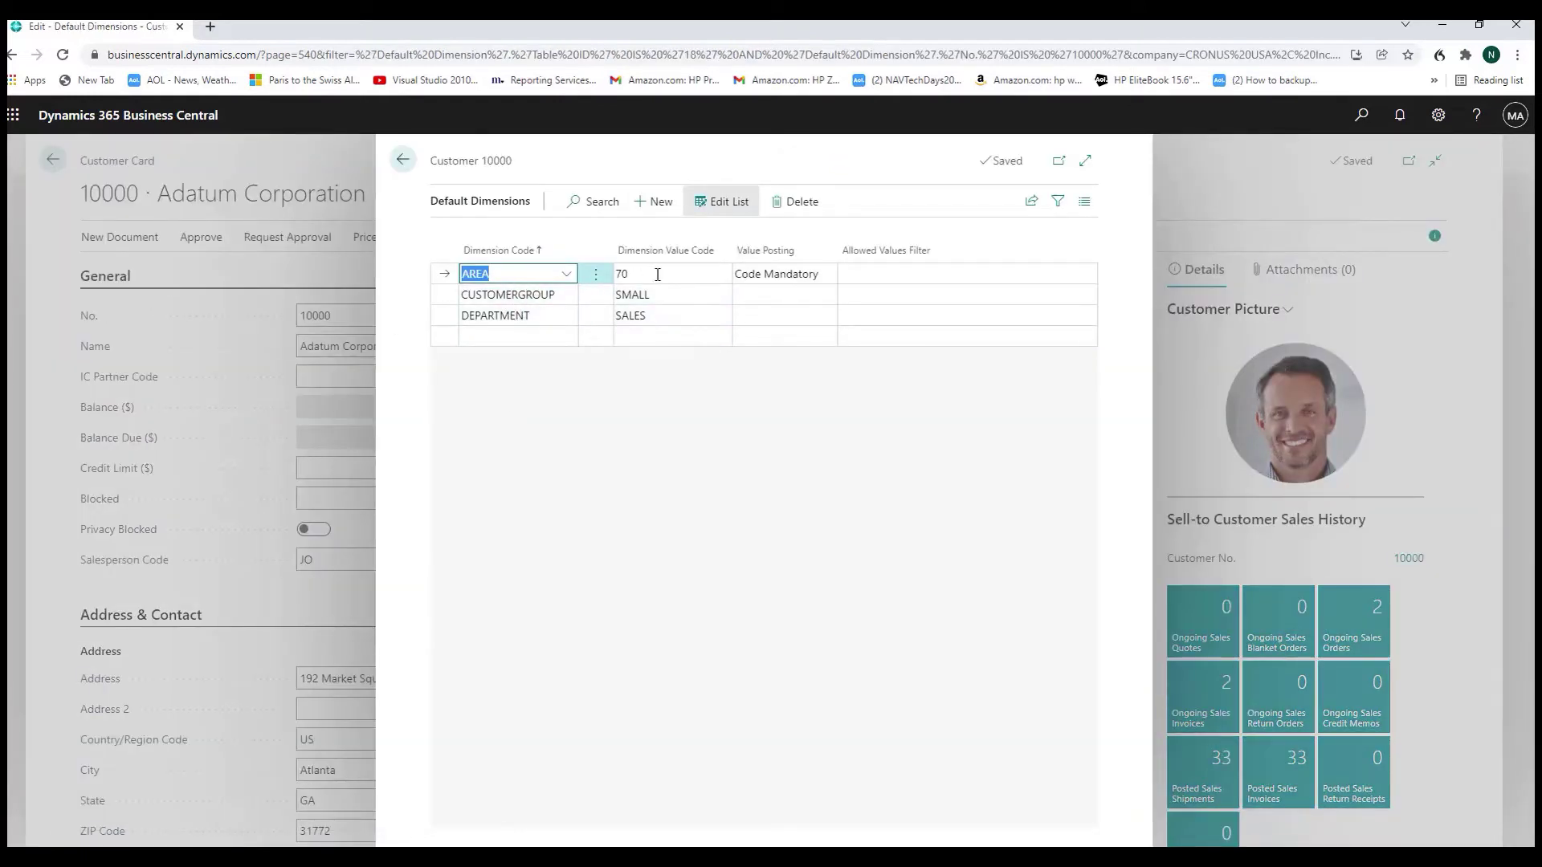
Examine the values available for the customer's AREA default dimension without changing it, and return to the home page
left_click(714, 275)
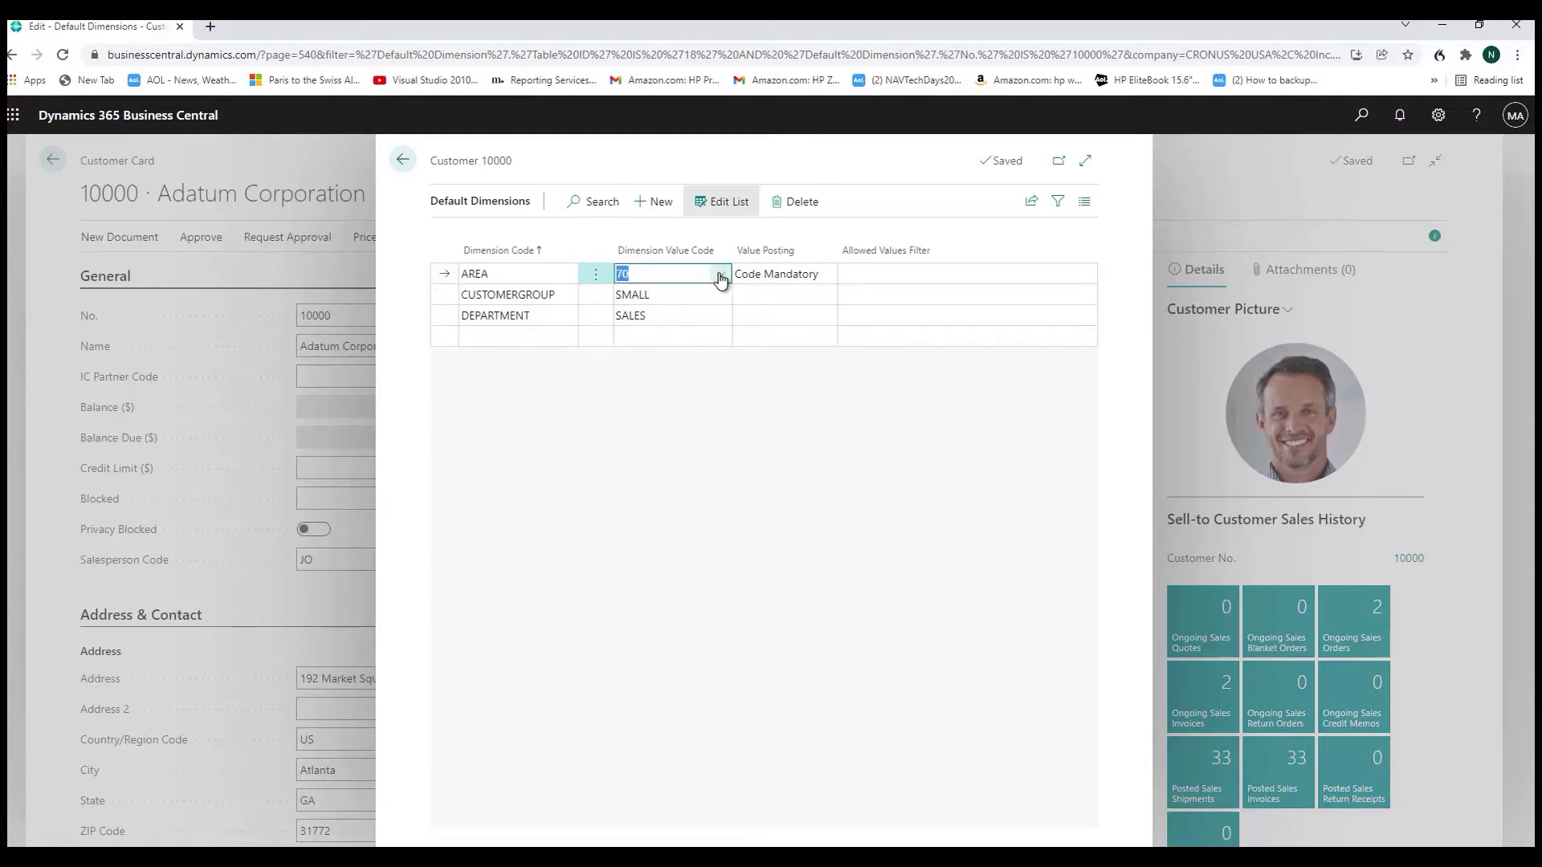
left_click(720, 276)
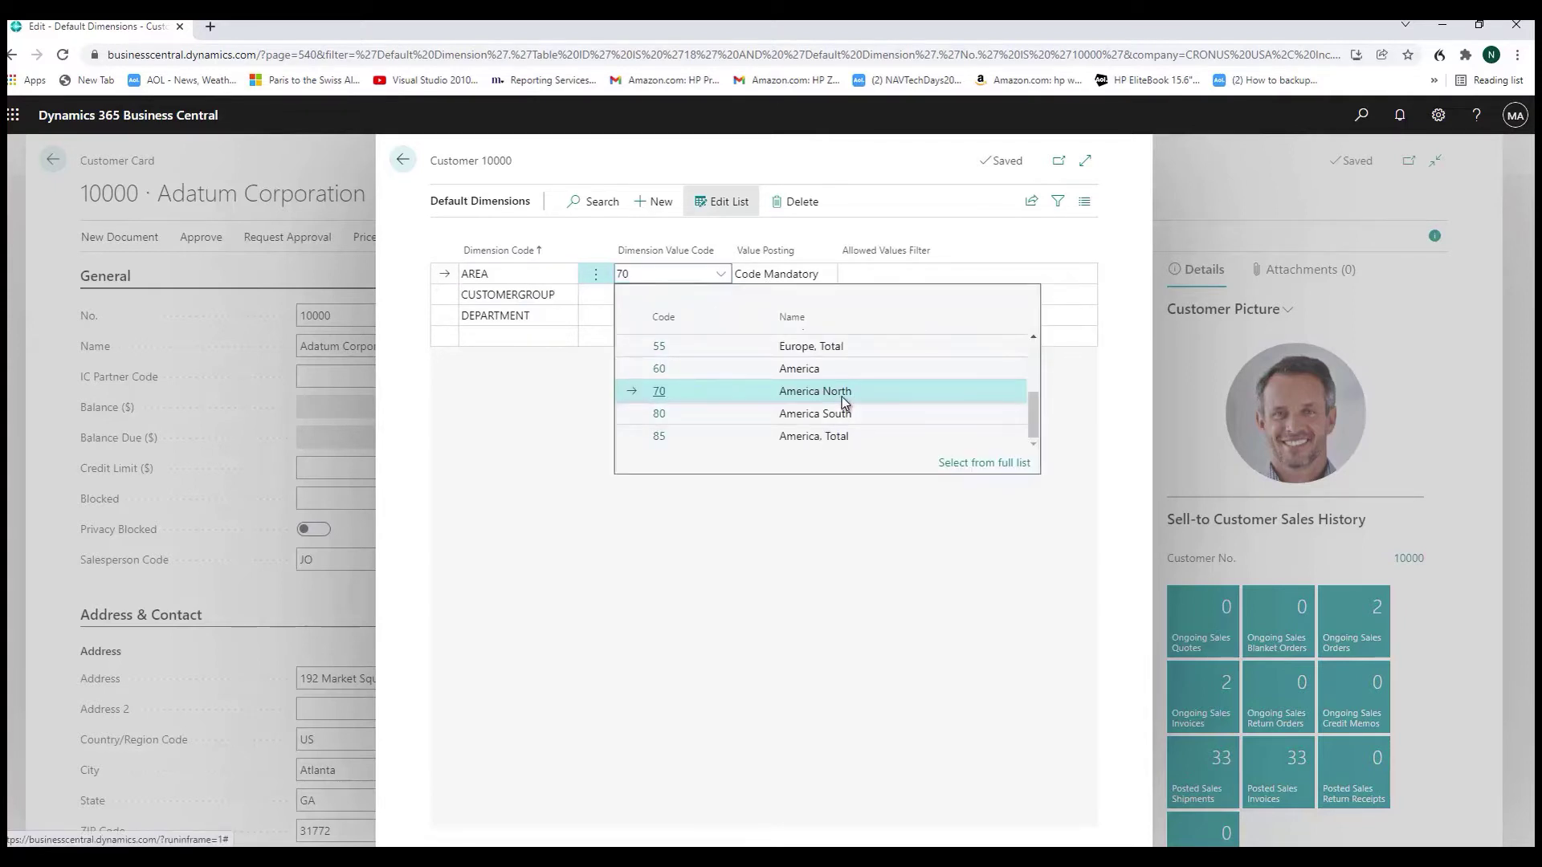
left_click(702, 527)
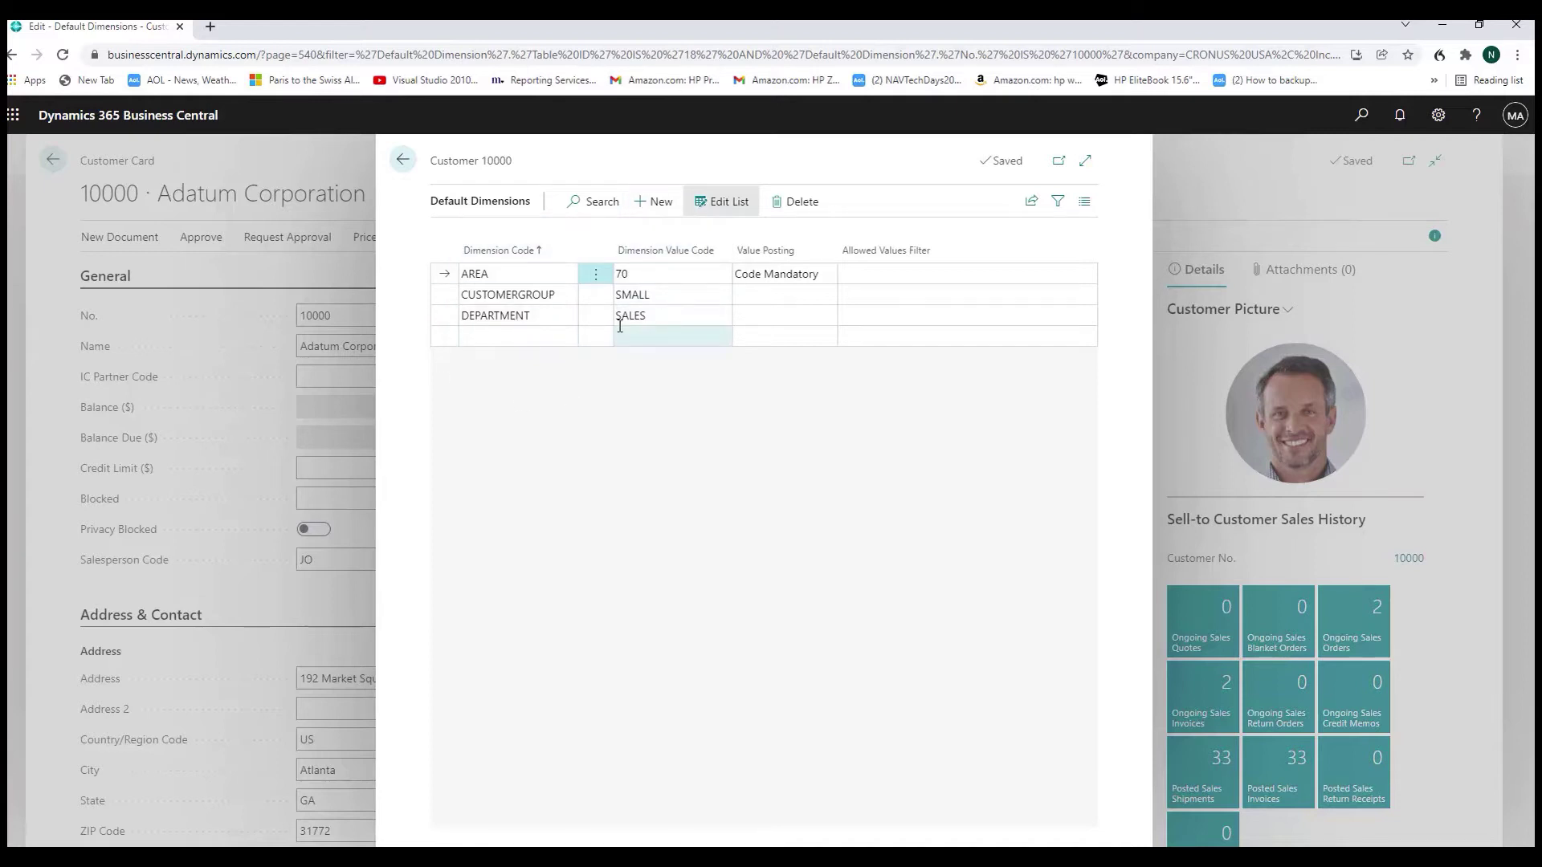
left_click(403, 160)
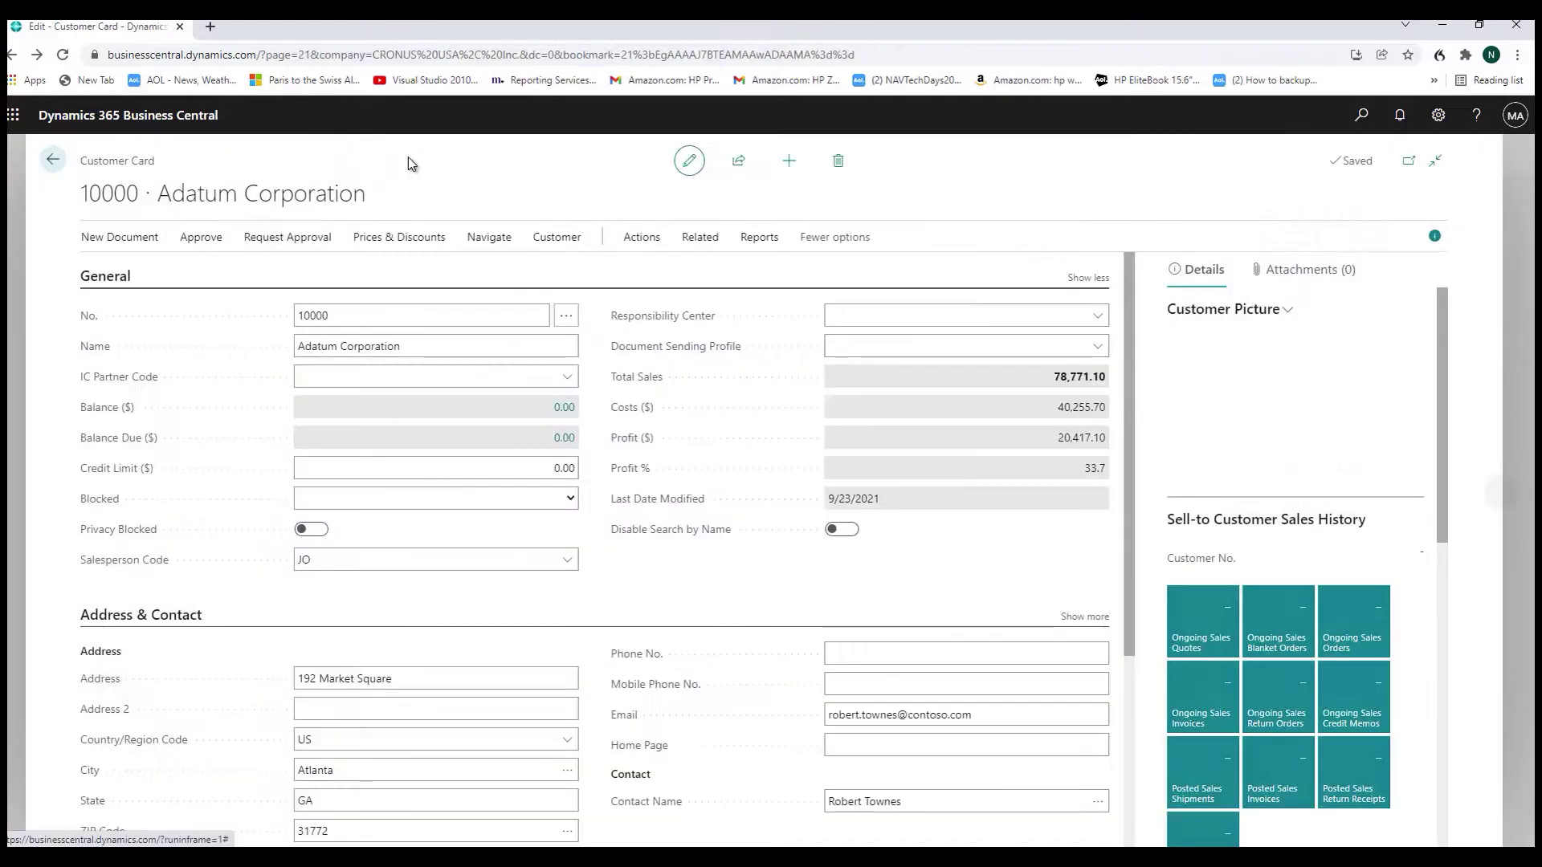
left_click(54, 160)
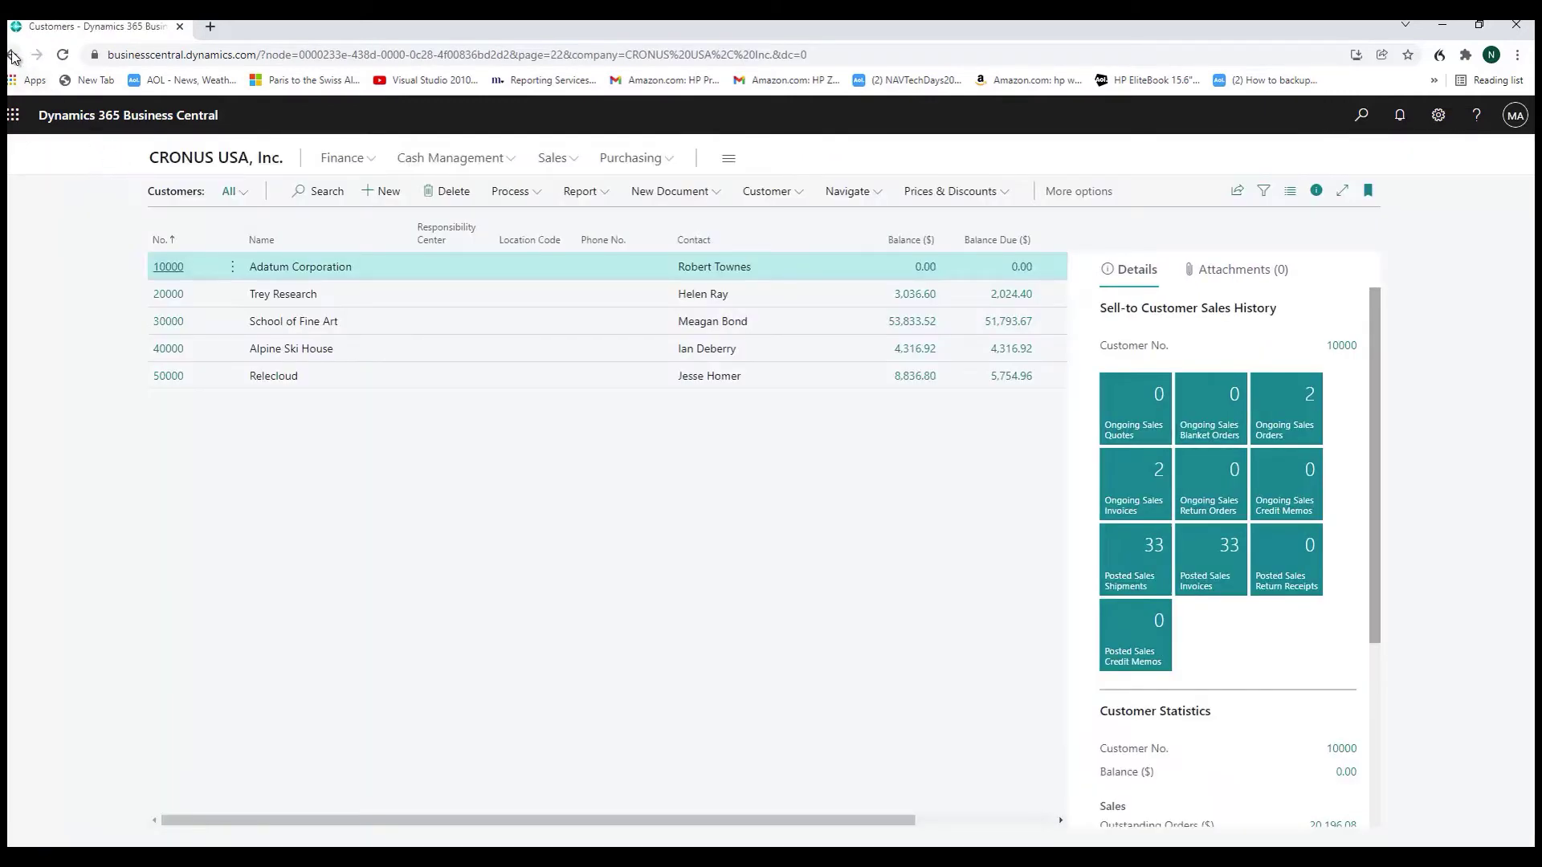
left_click(11, 54)
Examine the default dimensions on the vendor card of Fabrikam, Inc. and return to the home page
left_click(265, 199)
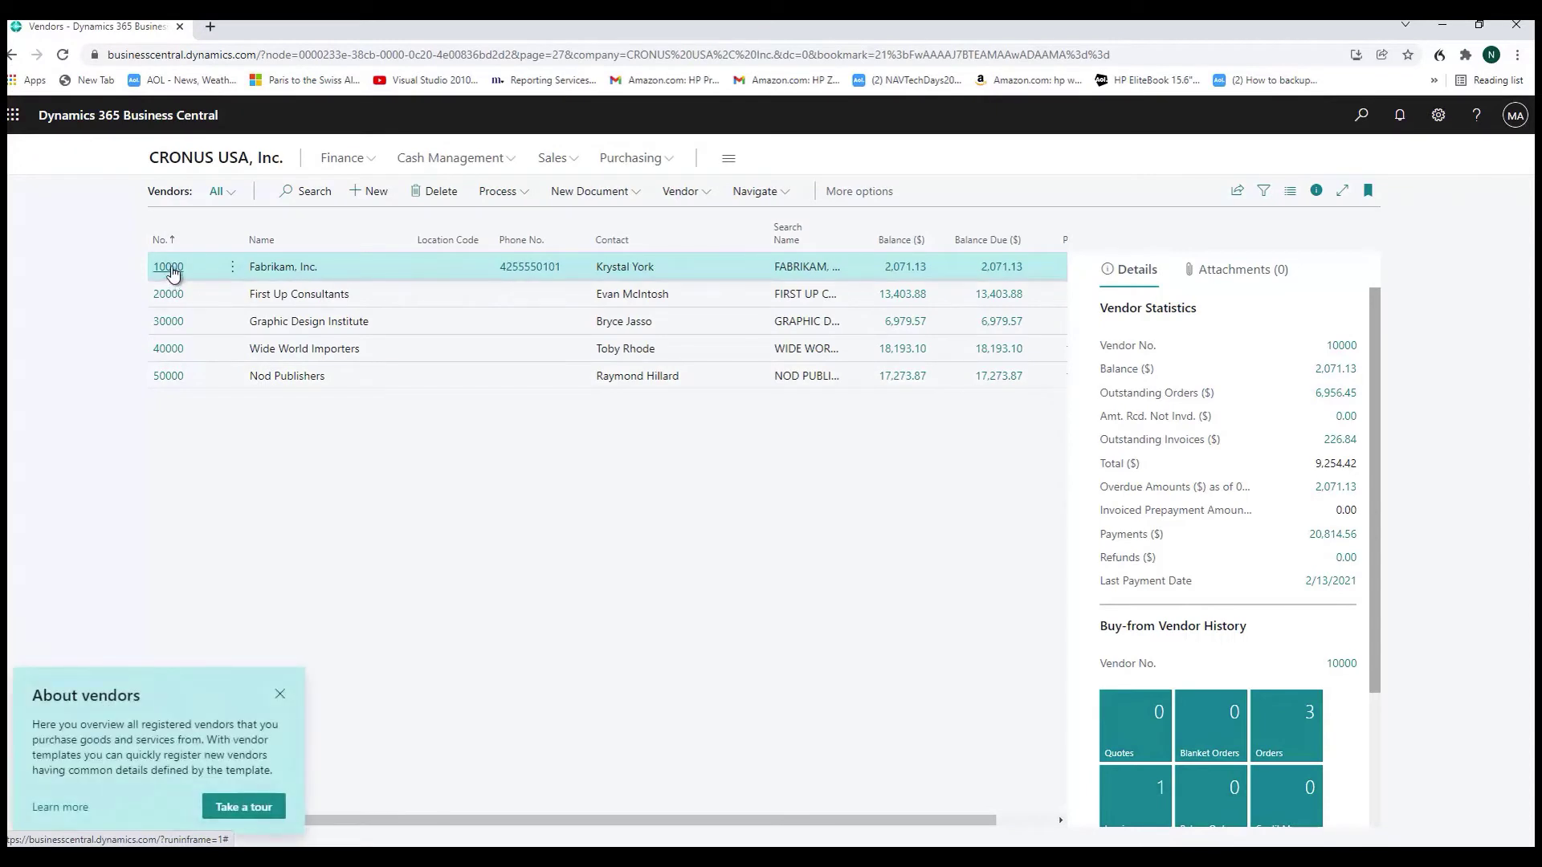
left_click(170, 268)
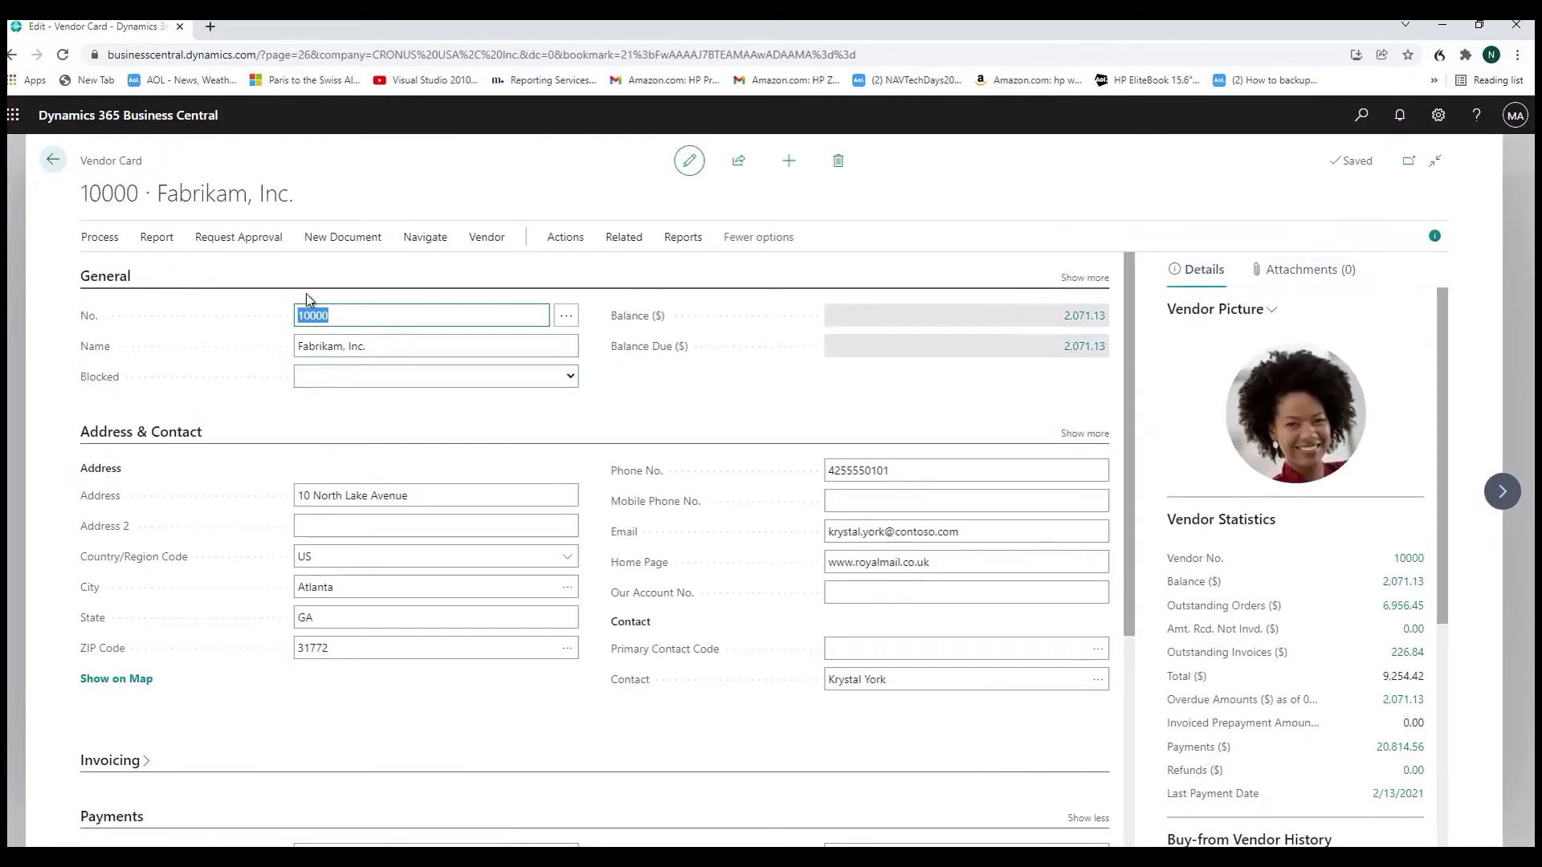
left_click(624, 238)
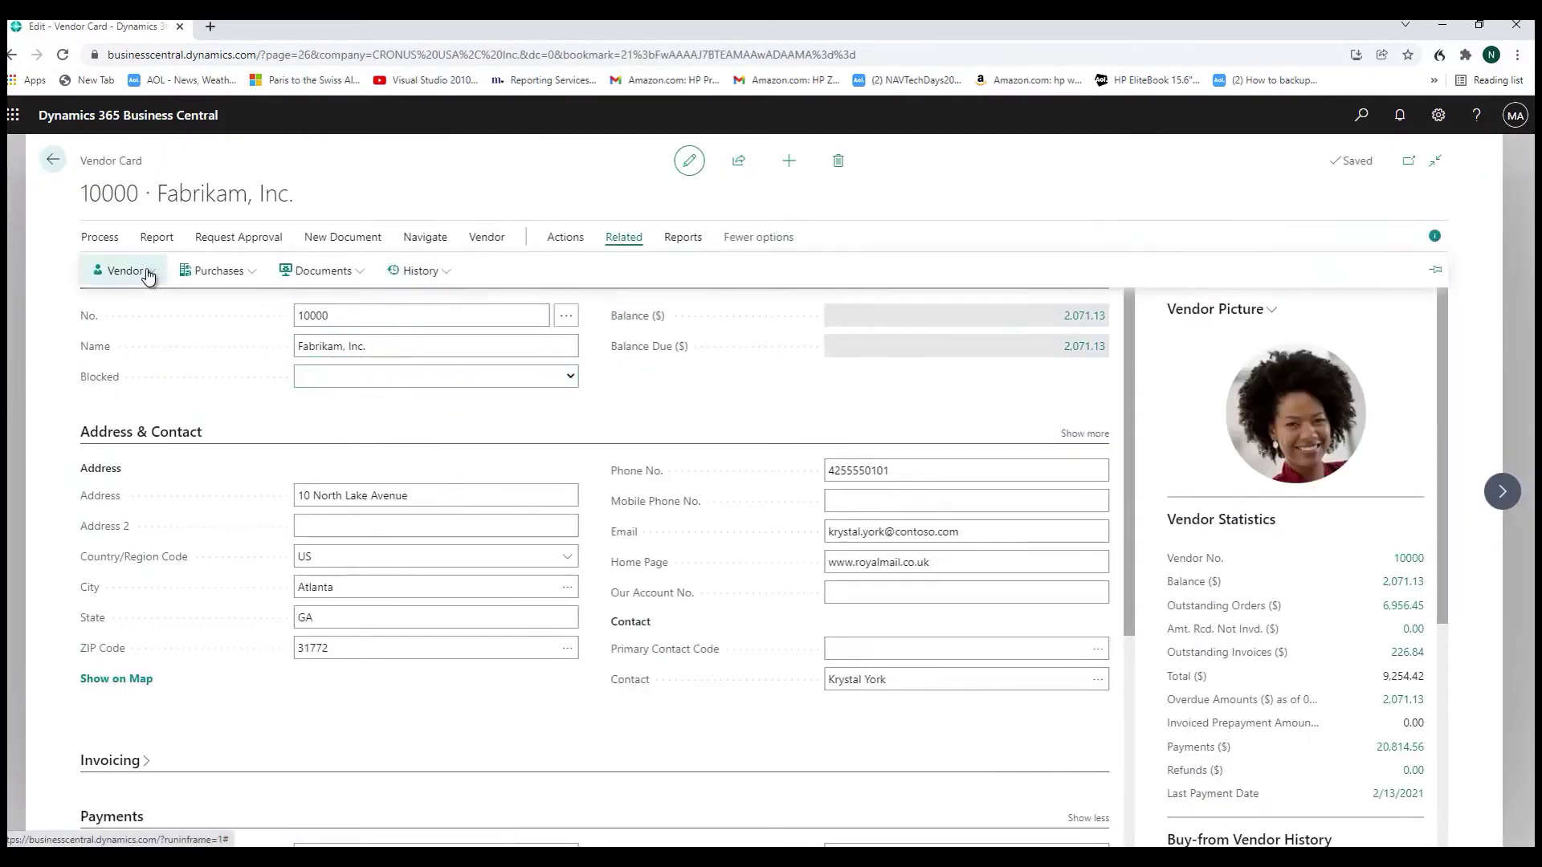
left_click(148, 273)
left_click(137, 307)
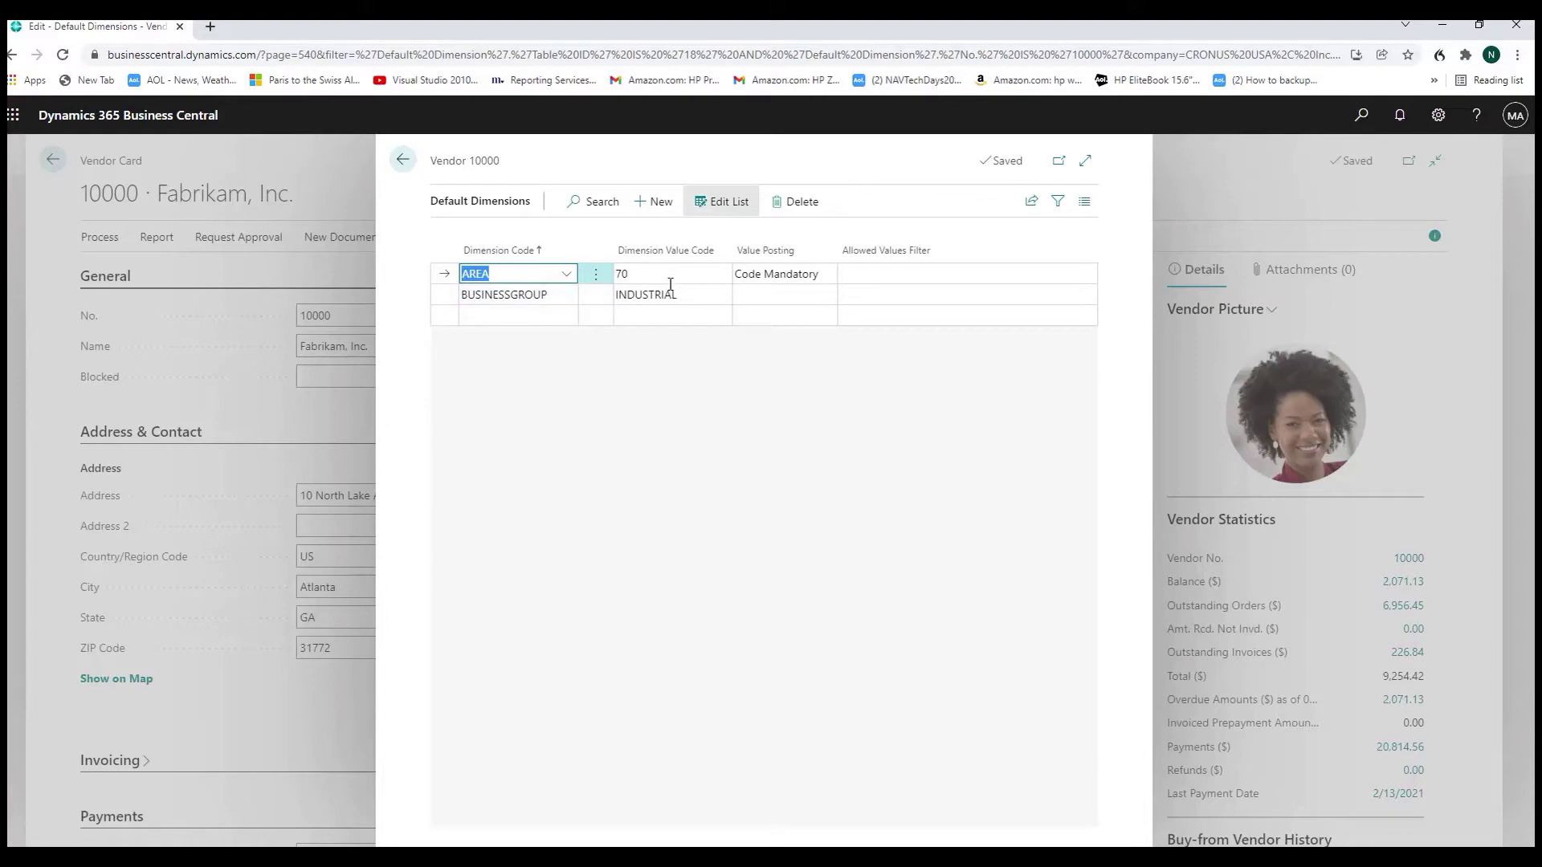
left_click(403, 160)
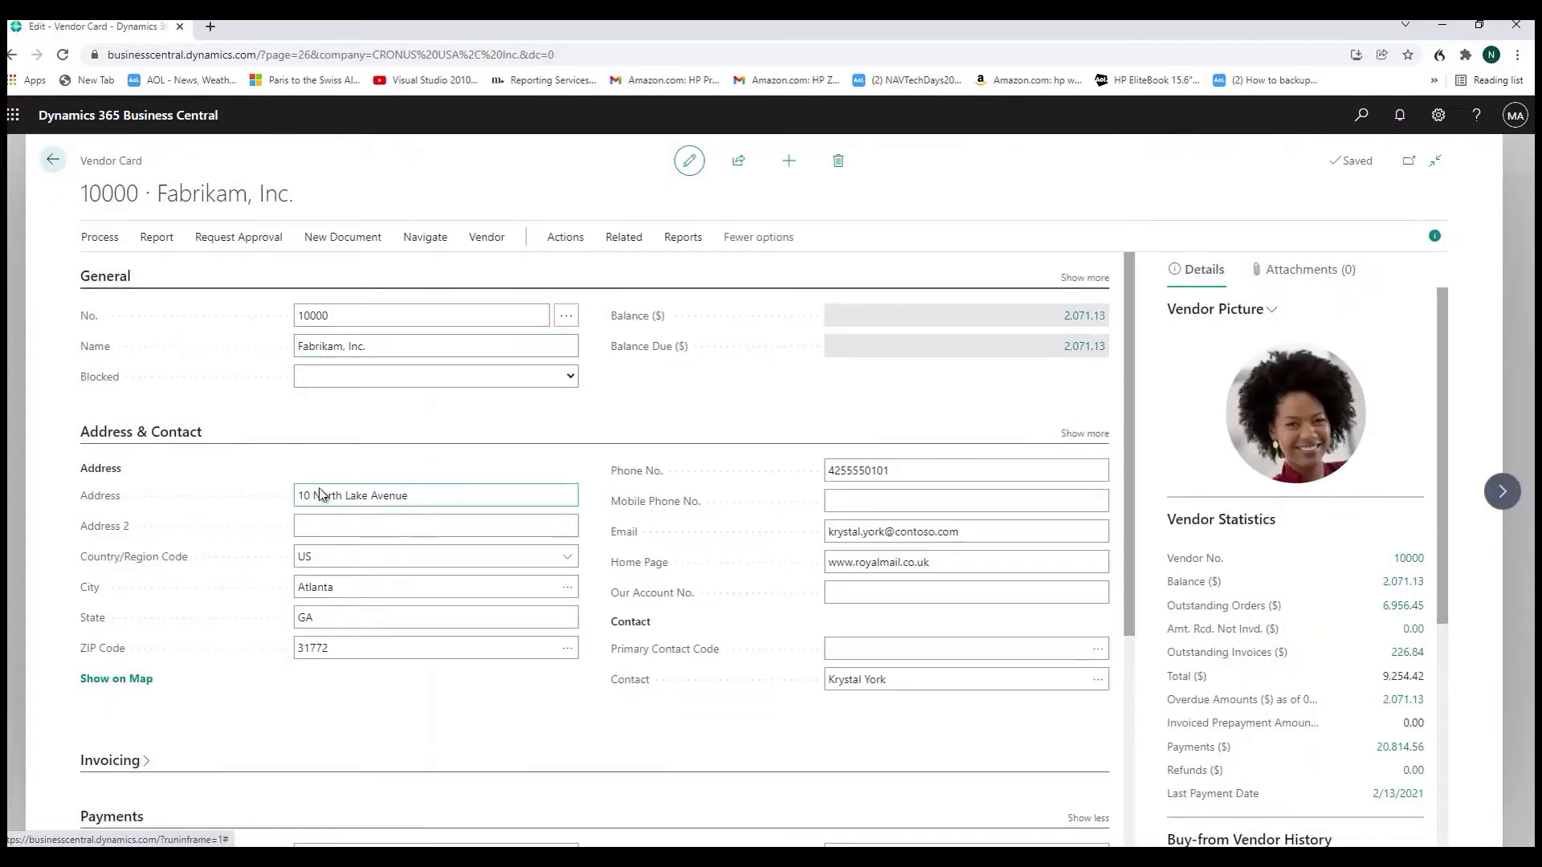
left_click(52, 159)
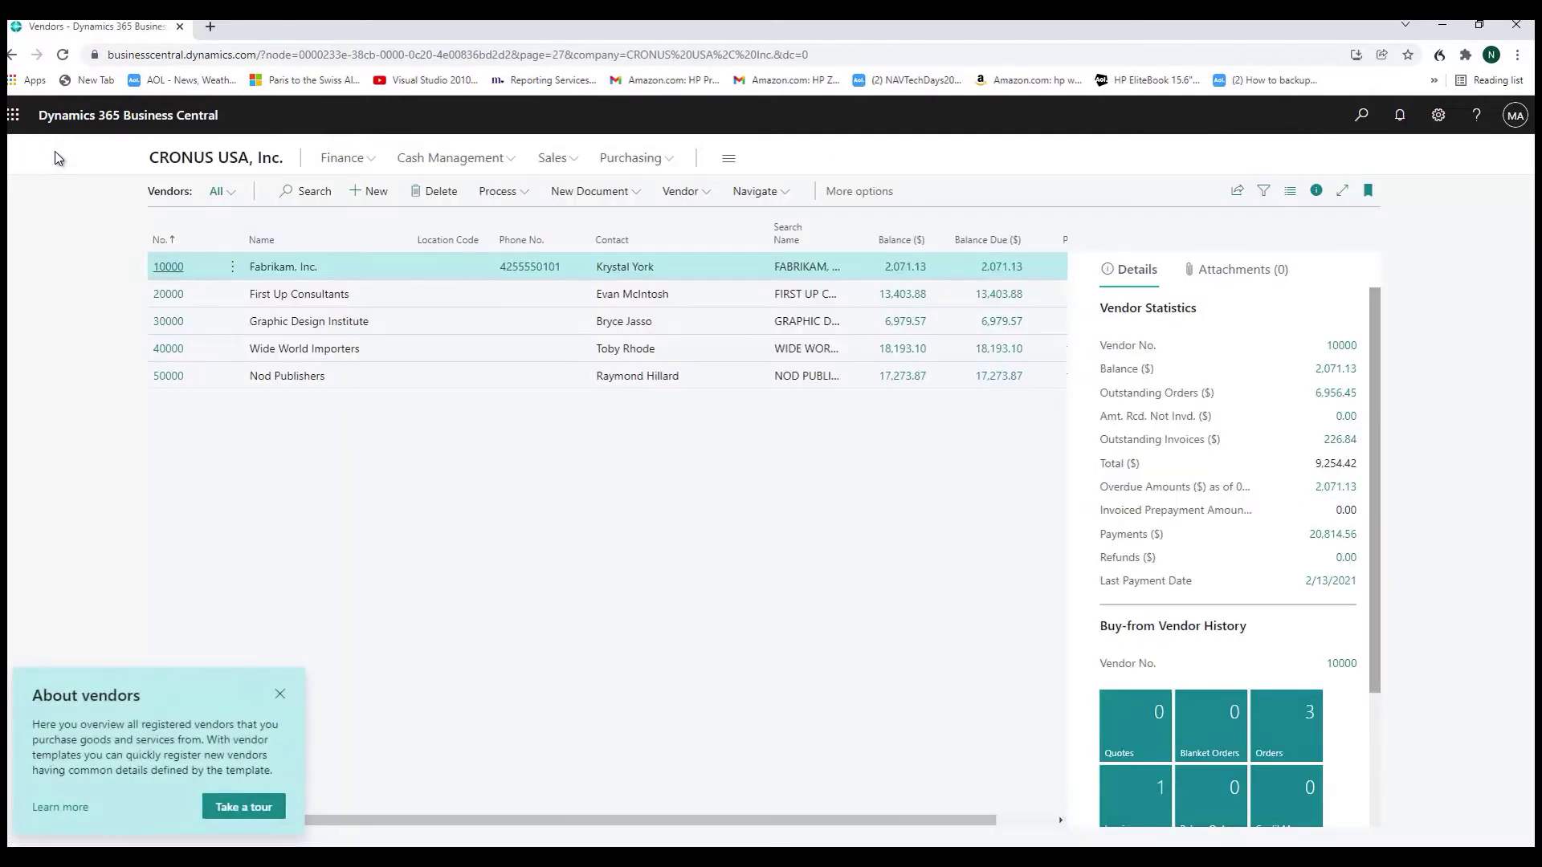
left_click(12, 54)
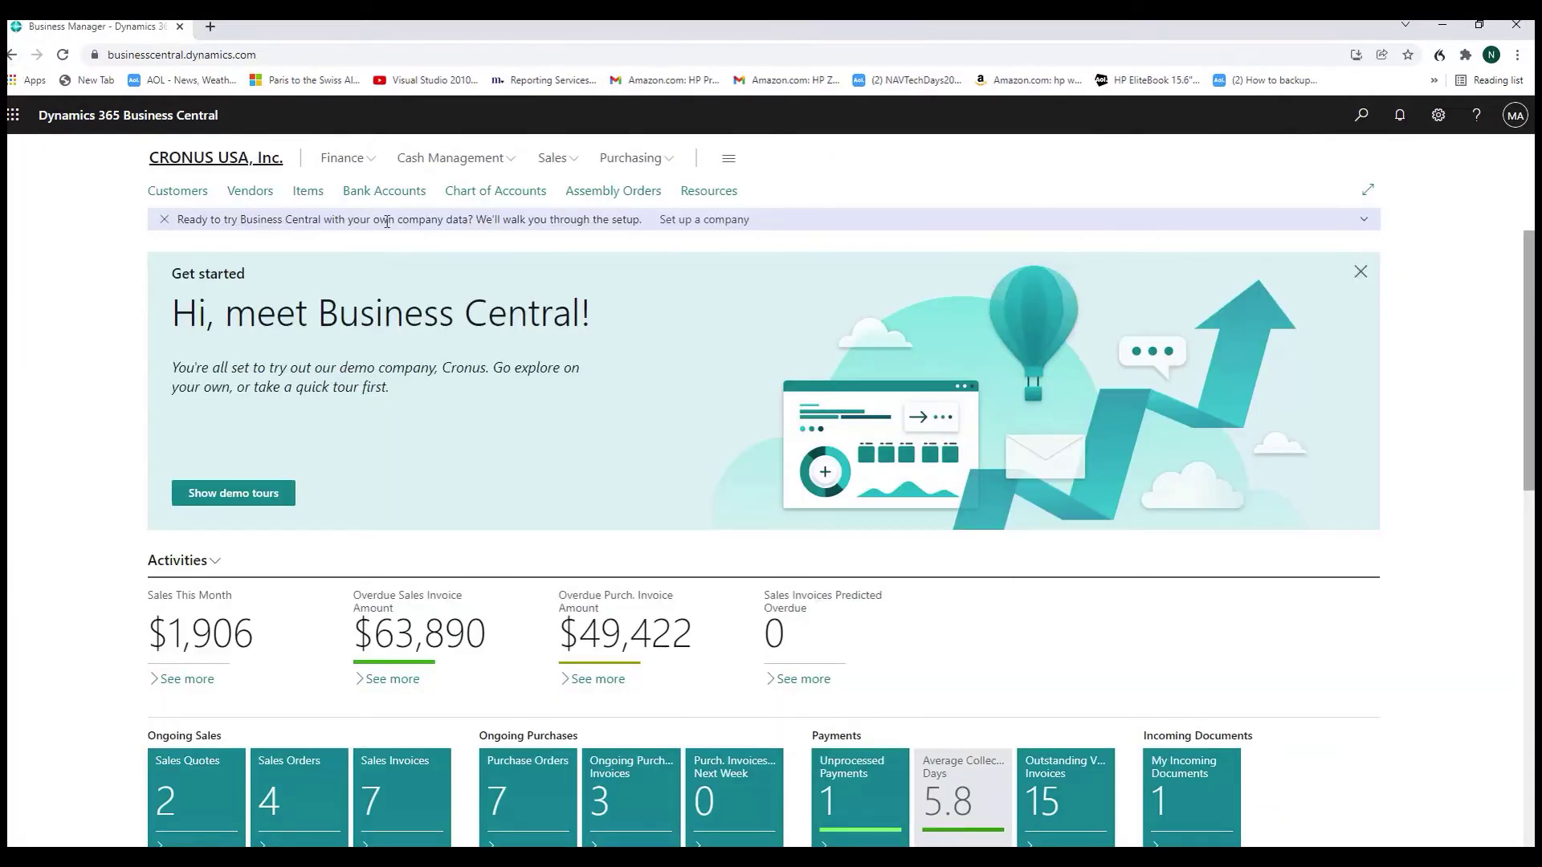
Examine the default dimensions of item 1908-S, LONDON Swivel Chair, blue, and return to the home page
left_click(307, 192)
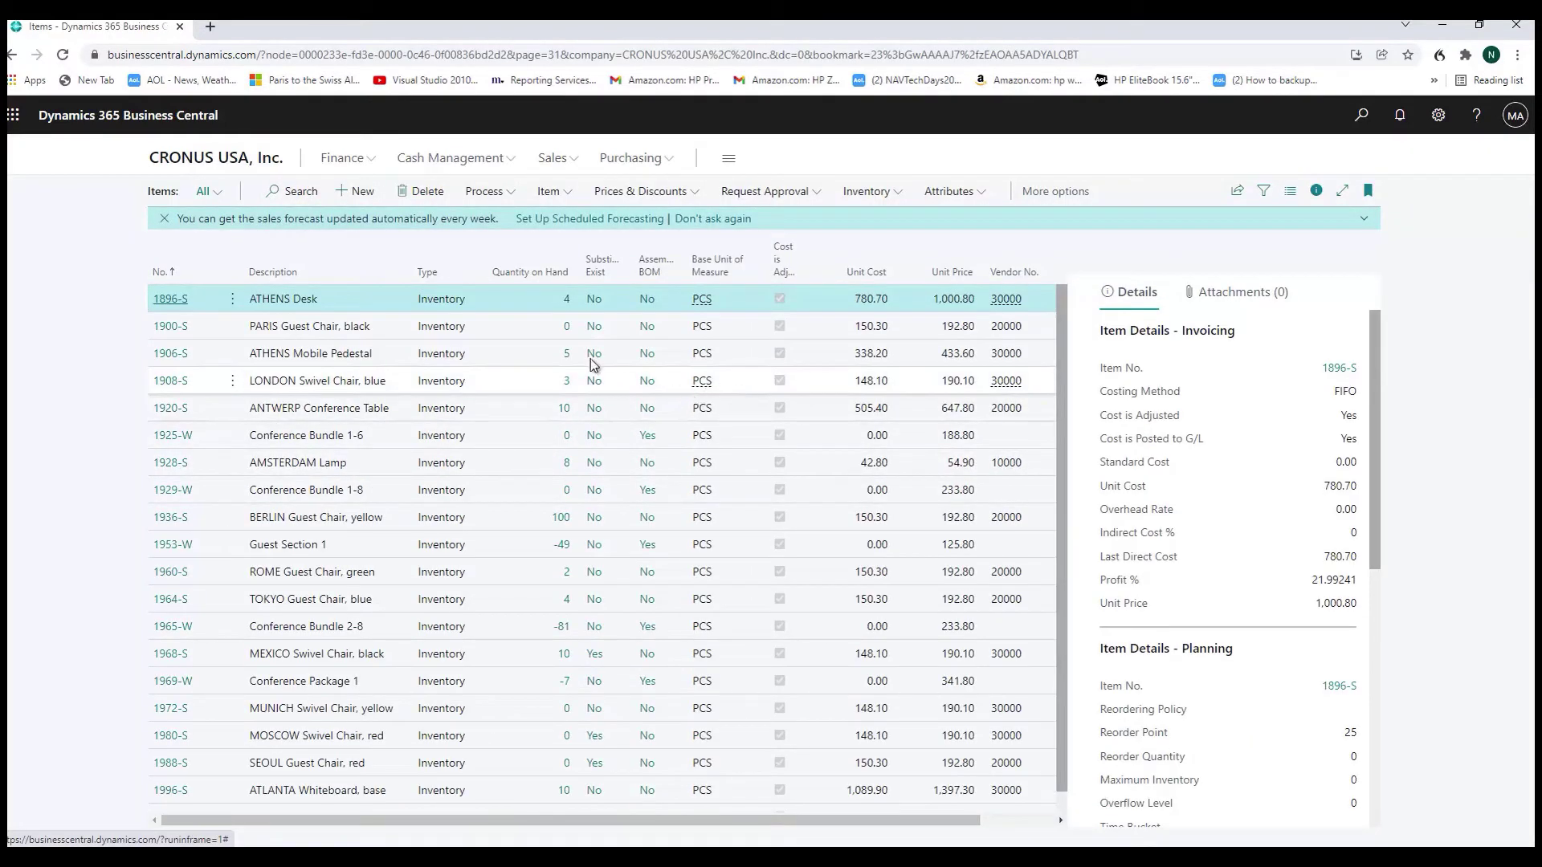
left_click(168, 382)
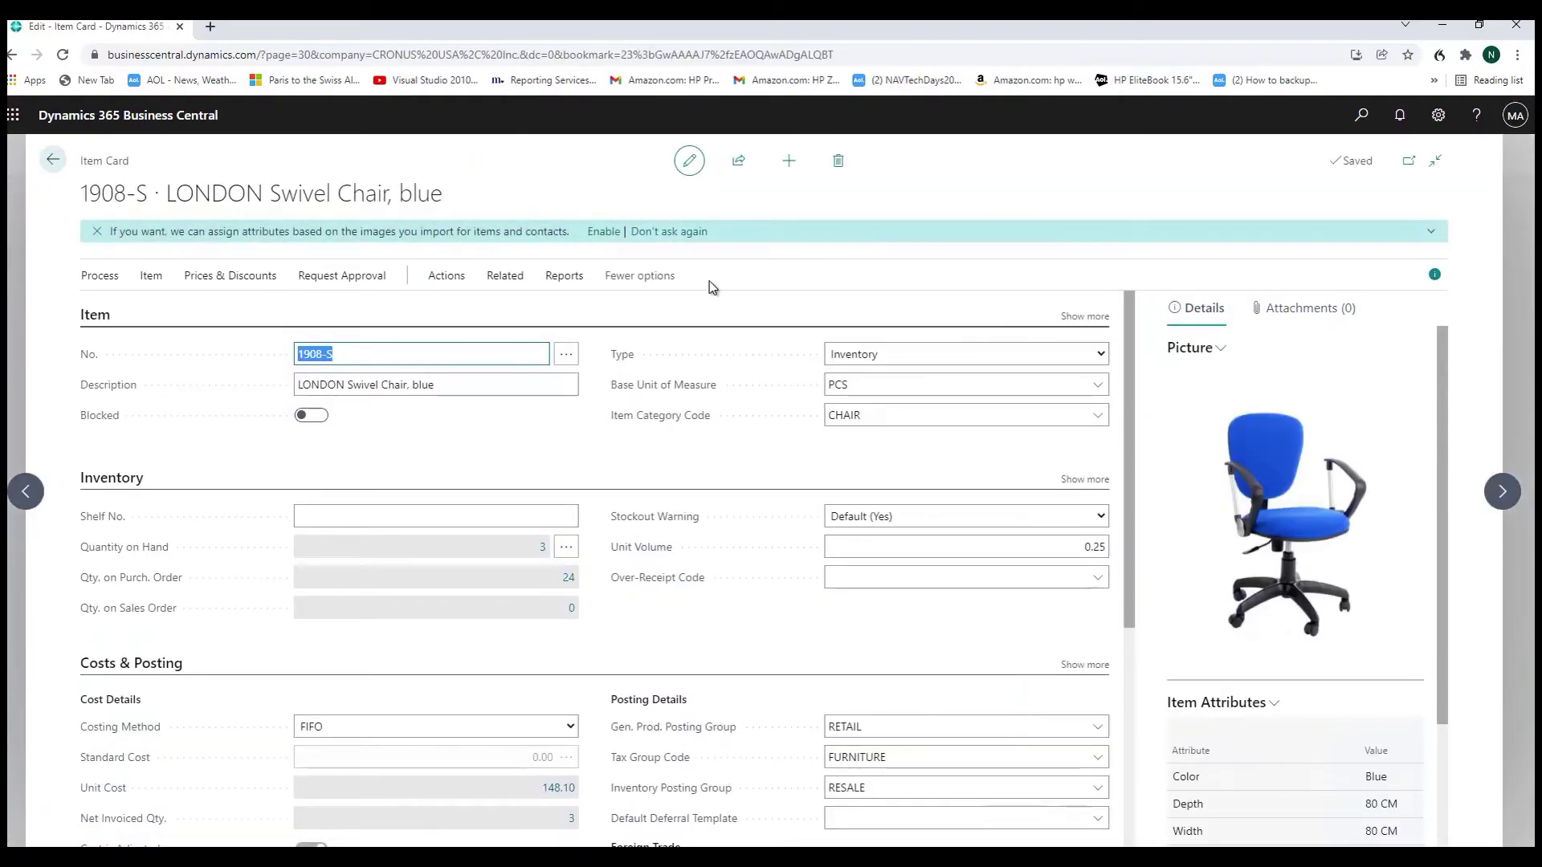
left_click(512, 277)
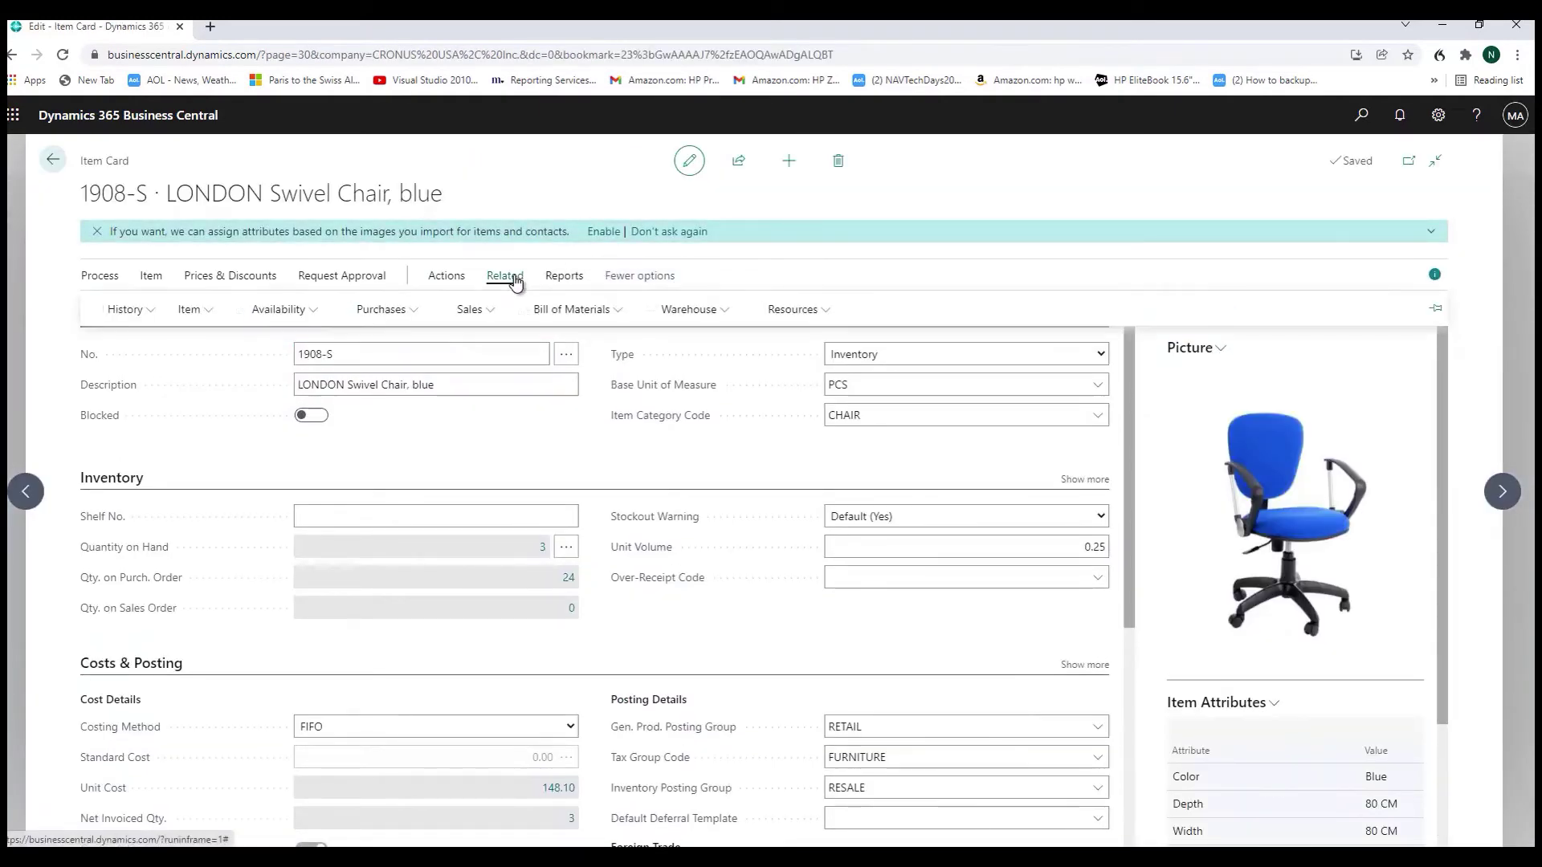
left_click(193, 310)
left_click(207, 334)
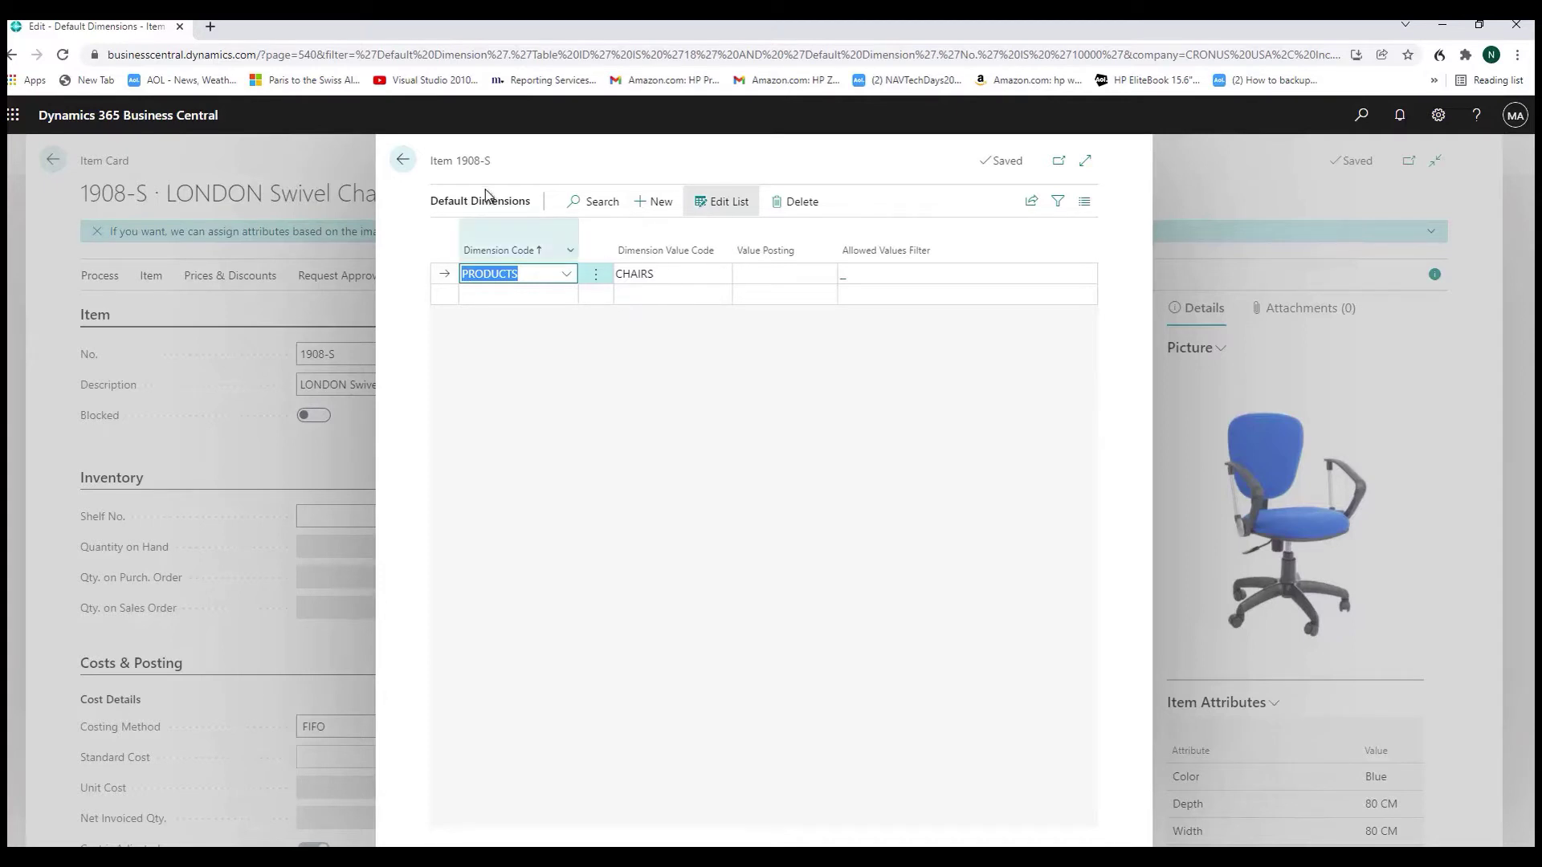
left_click(404, 160)
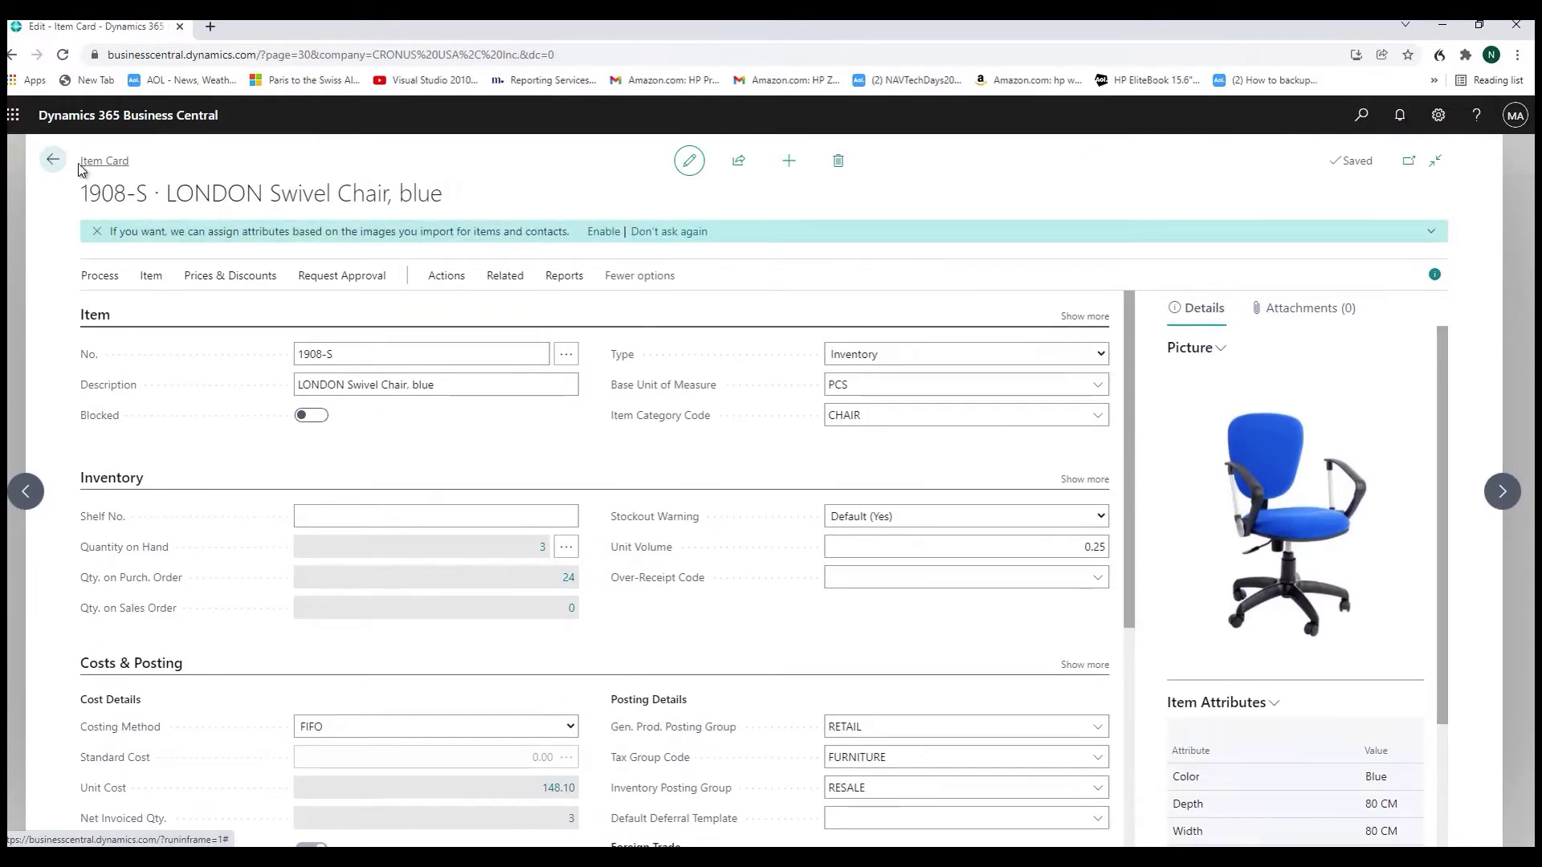
left_click(52, 160)
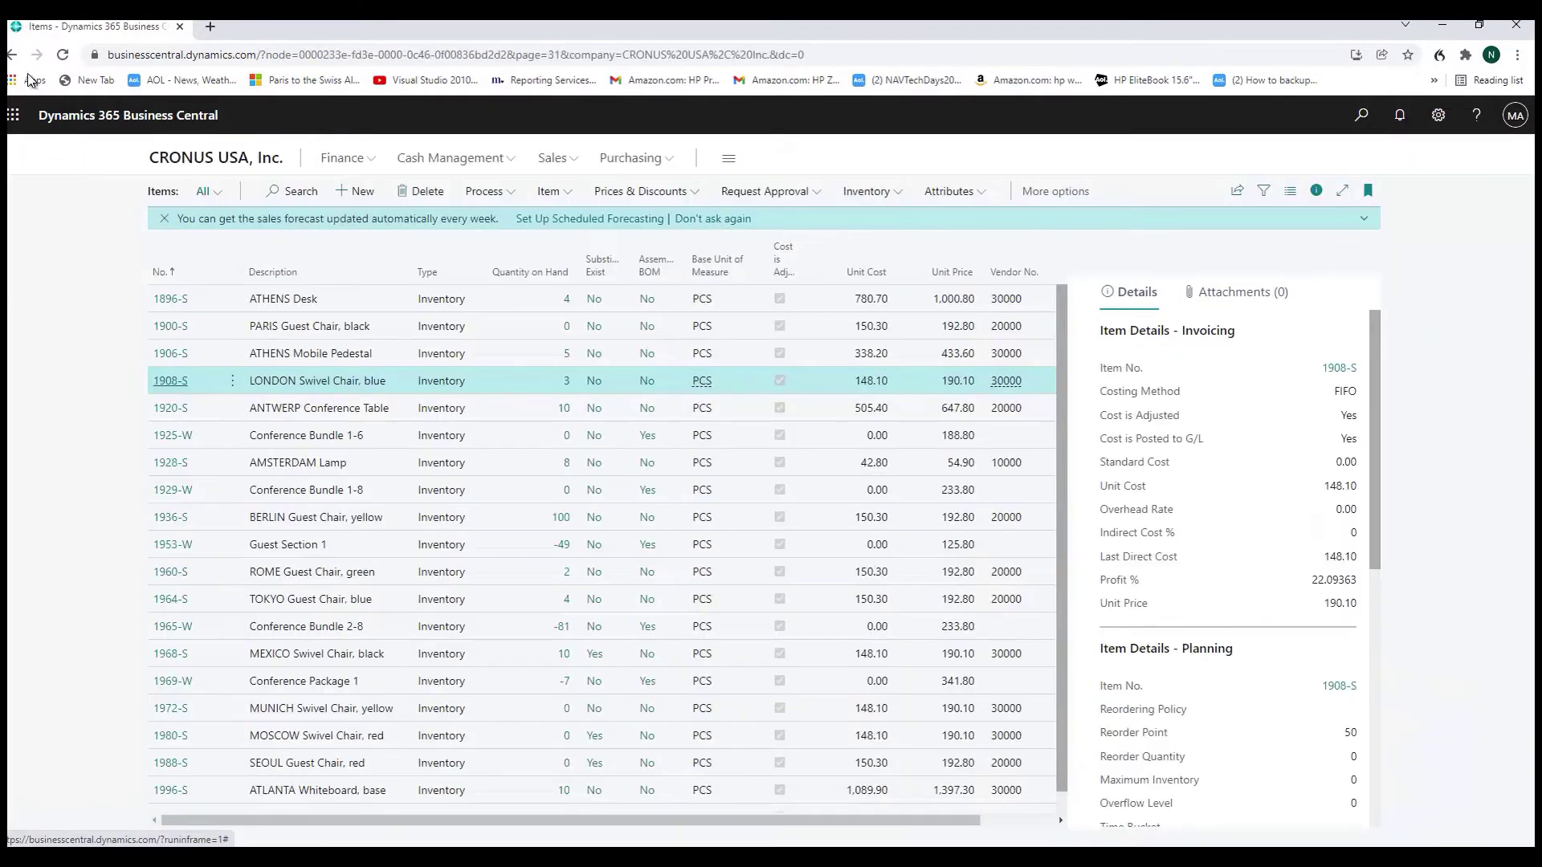
left_click(13, 54)
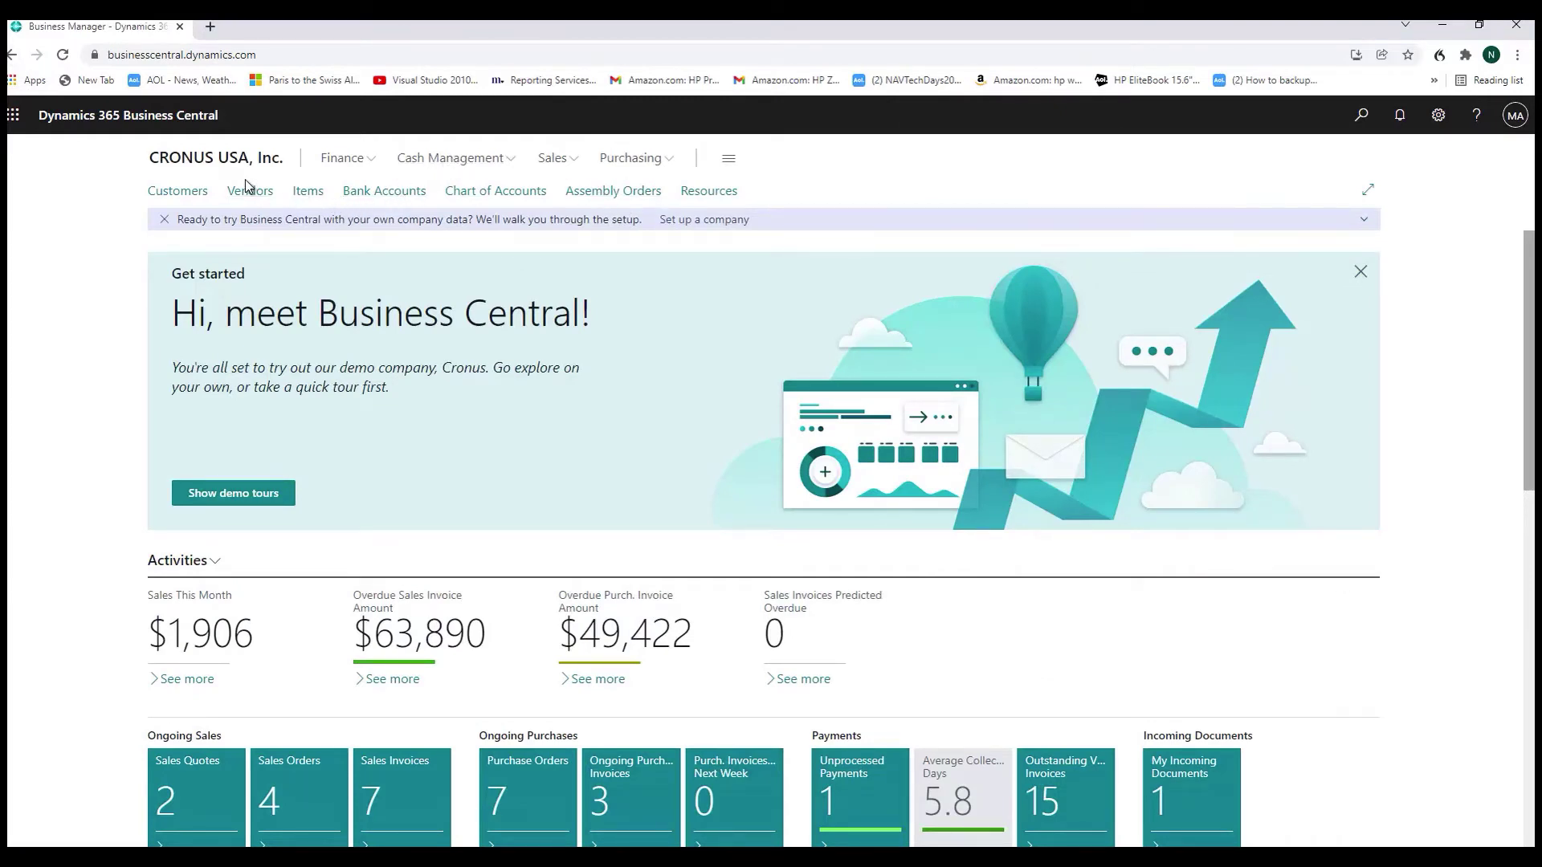
Open the Fabrikam, Inc. purchase order from the Purchase Orders list and examine the dimensions of the order header
left_click(651, 158)
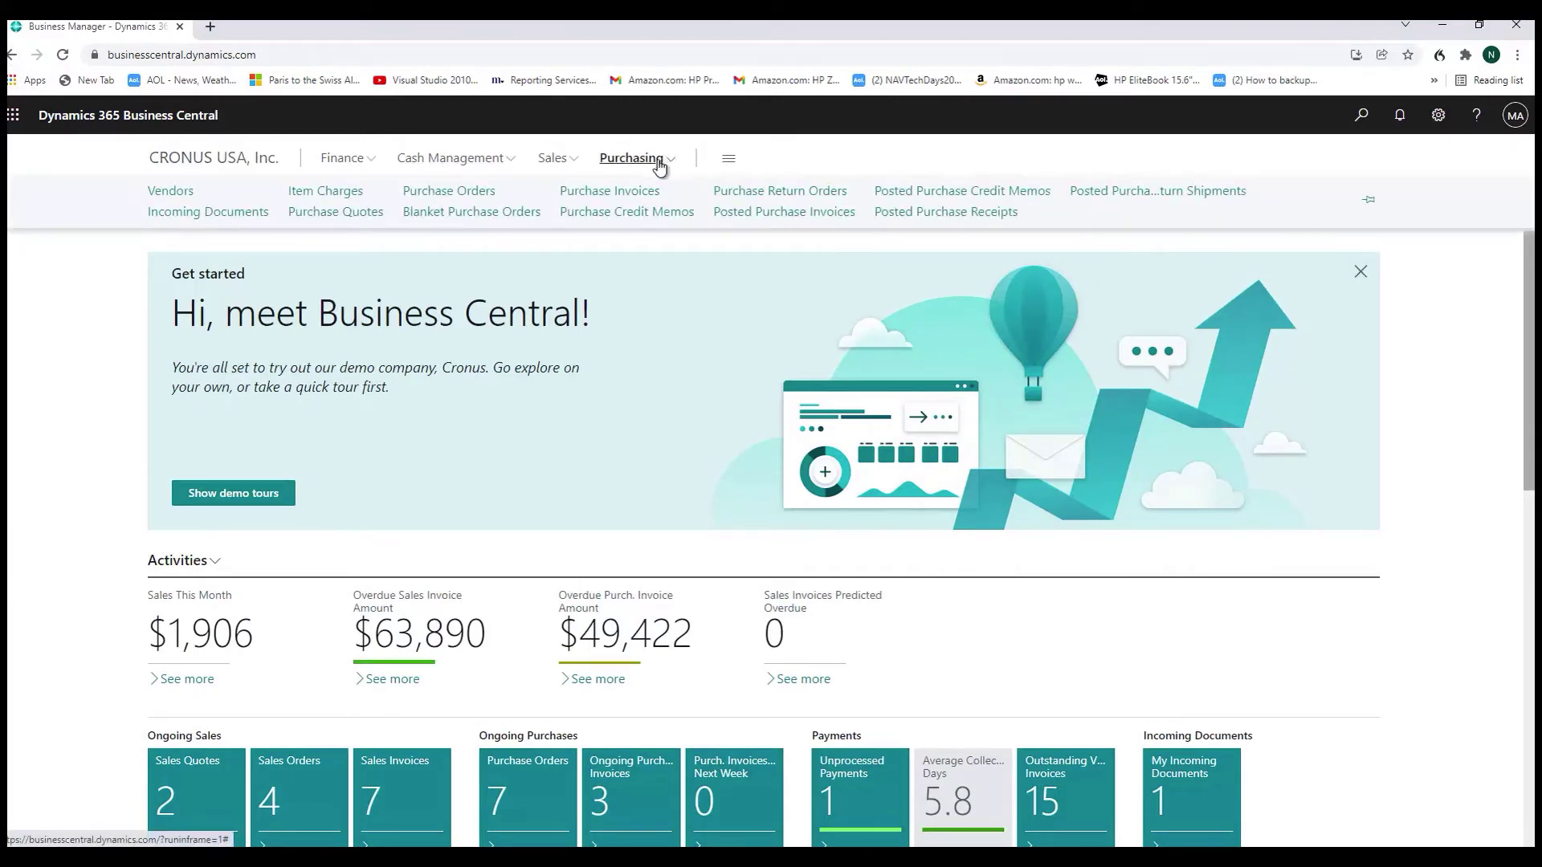
left_click(428, 193)
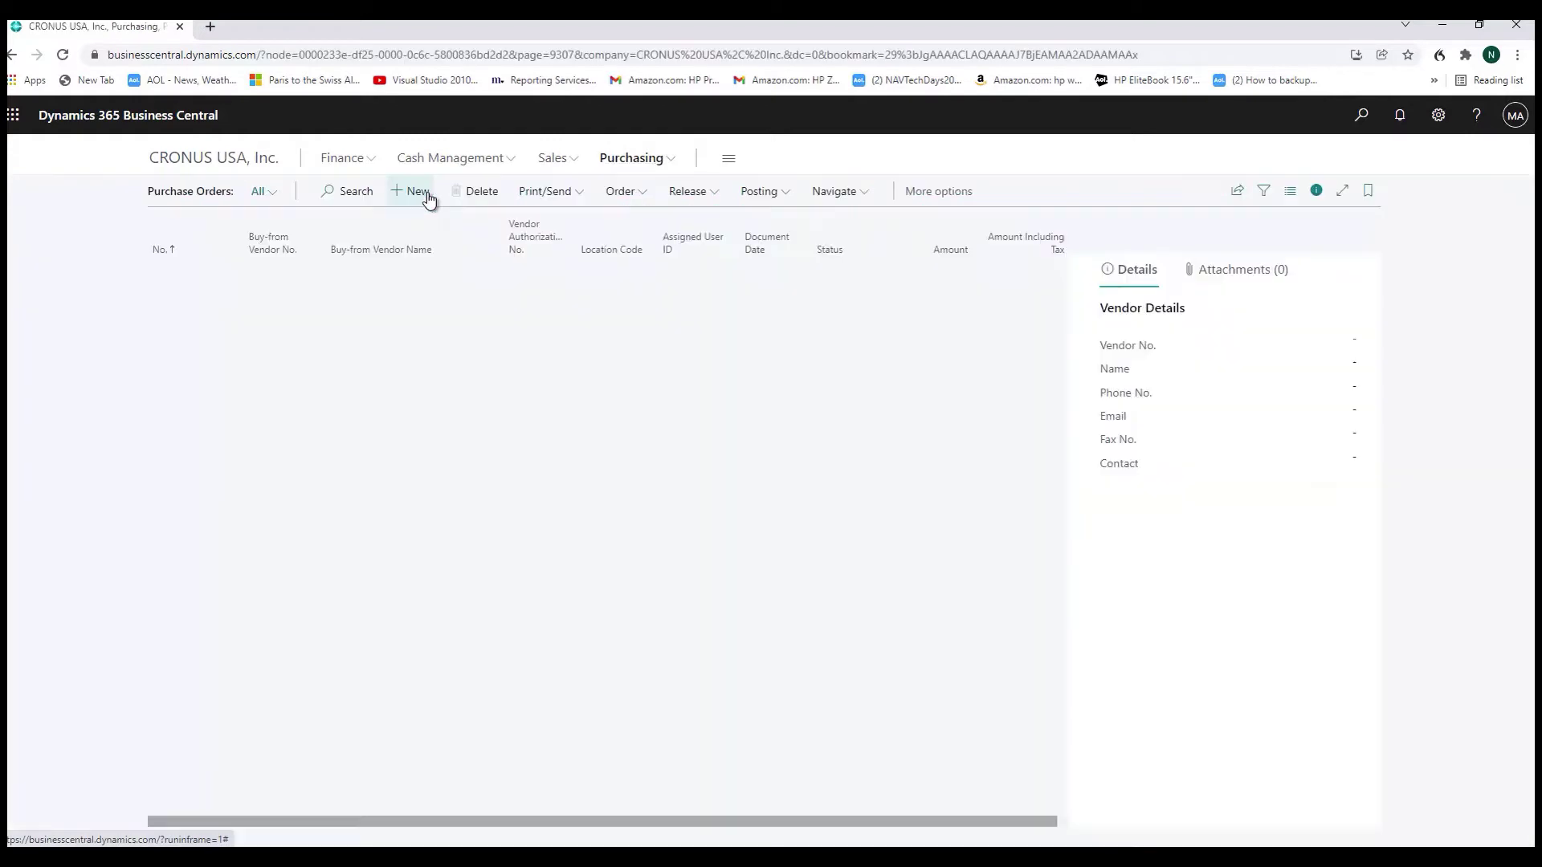
left_click(185, 441)
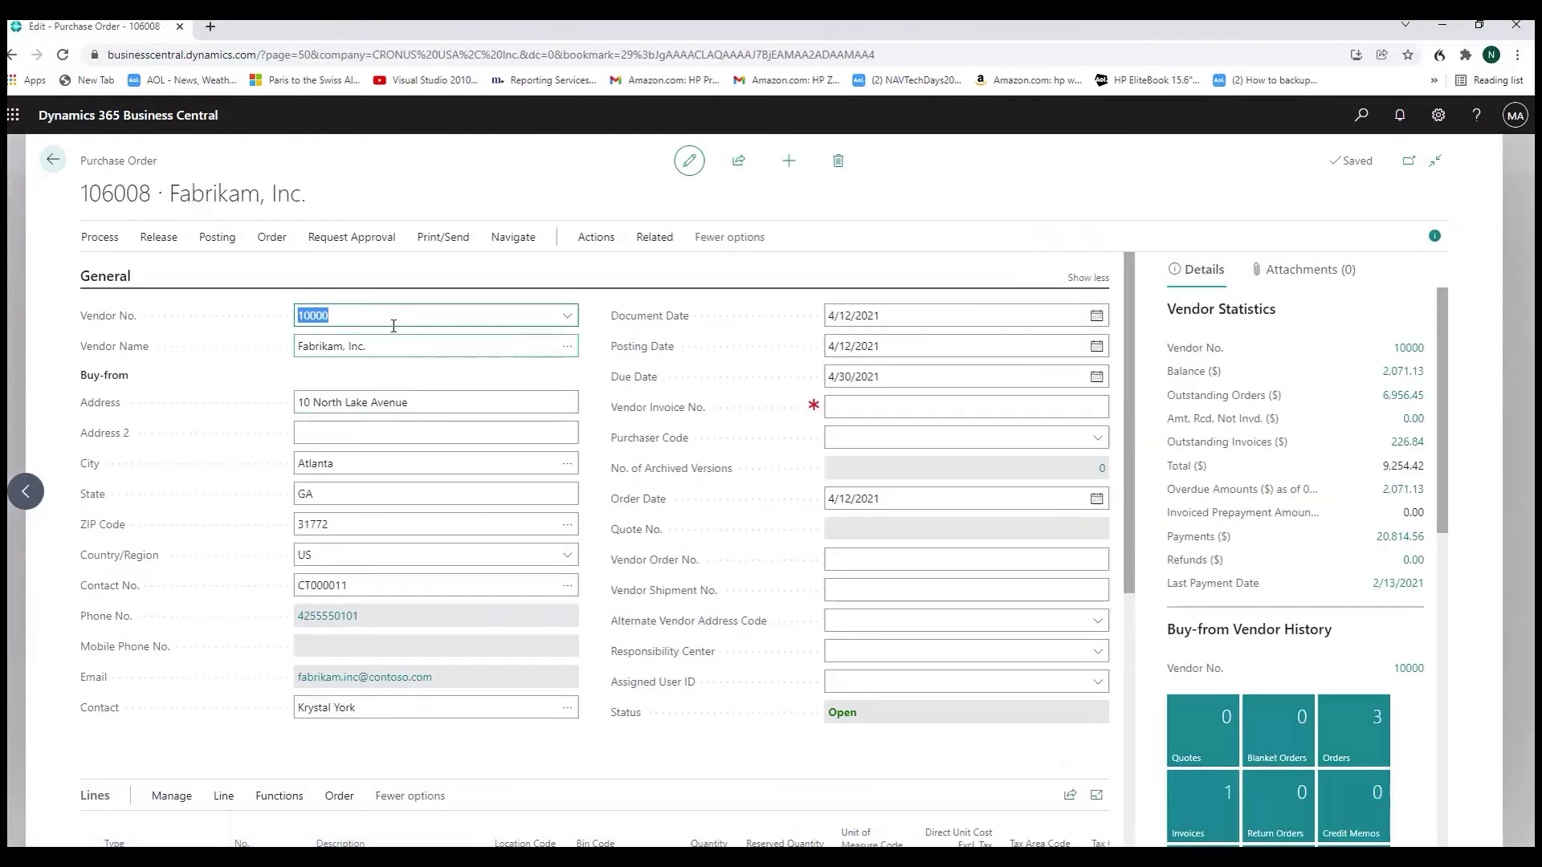
left_click(657, 239)
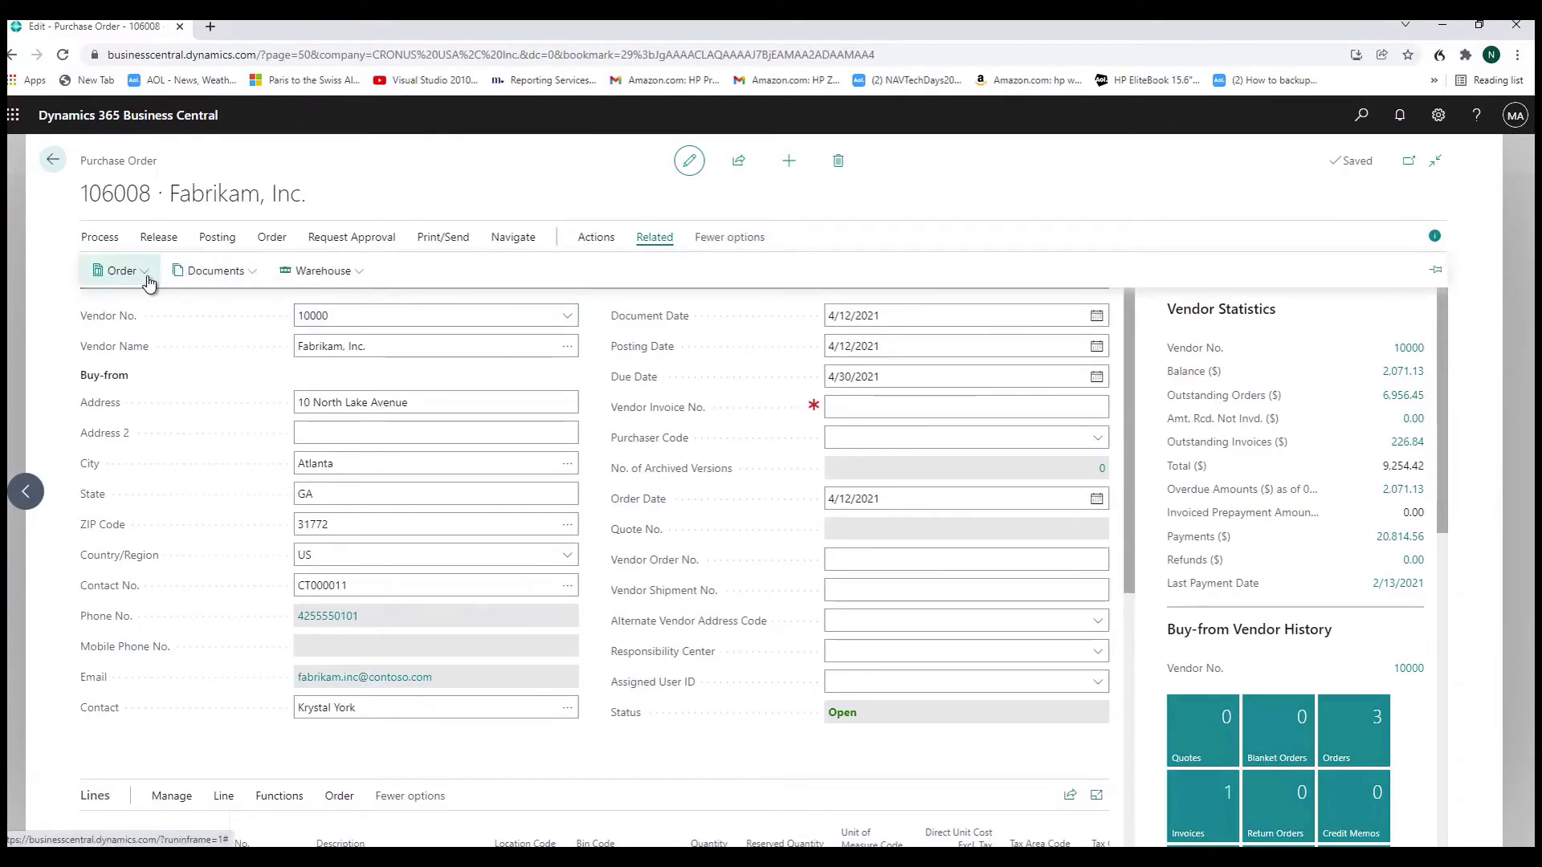
left_click(241, 277)
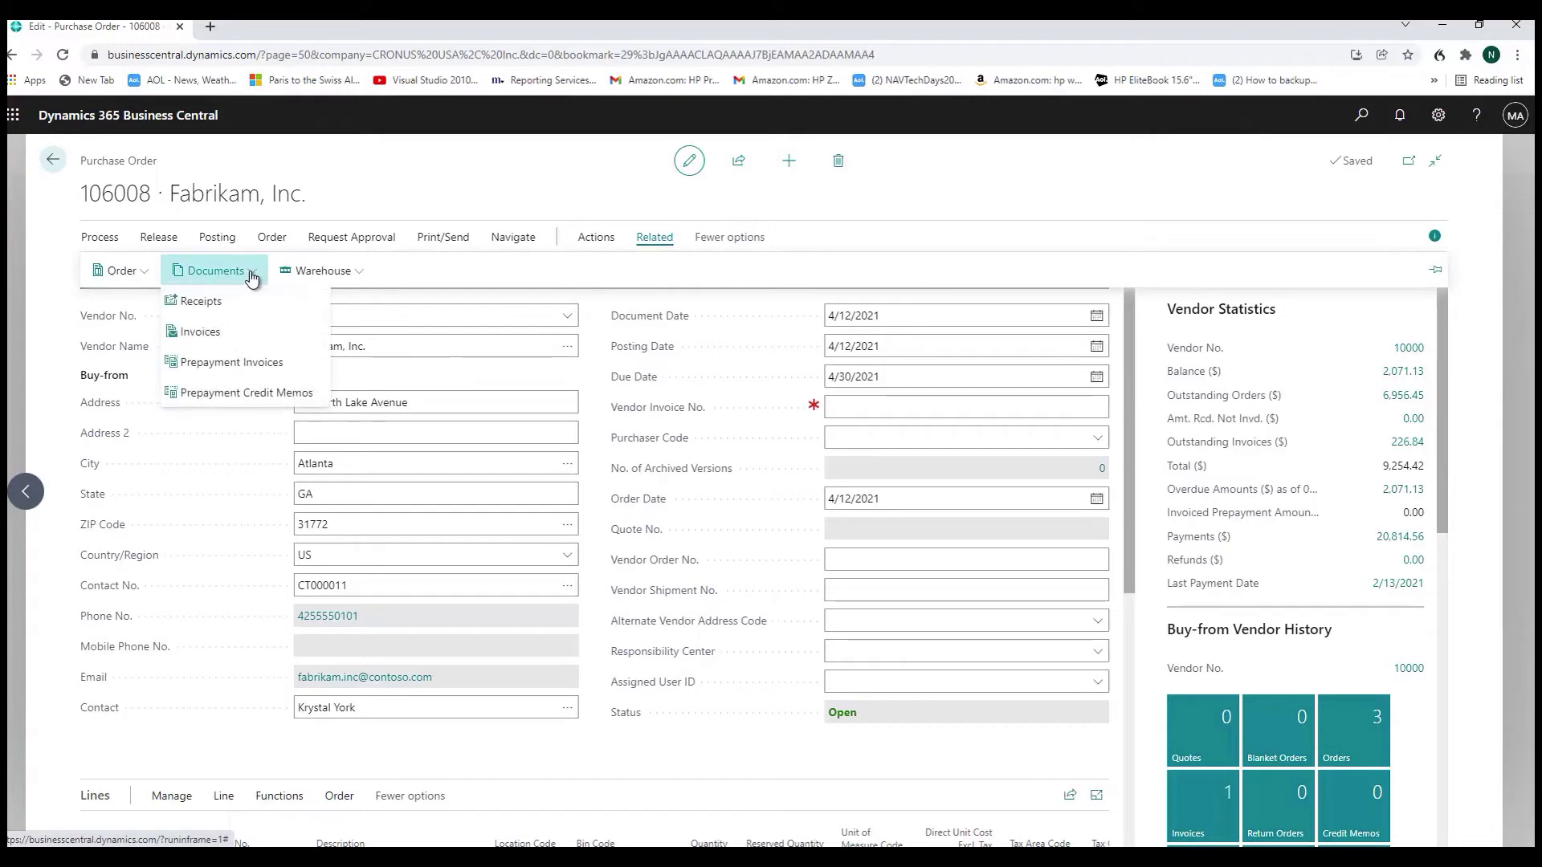
left_click(122, 270)
left_click(137, 302)
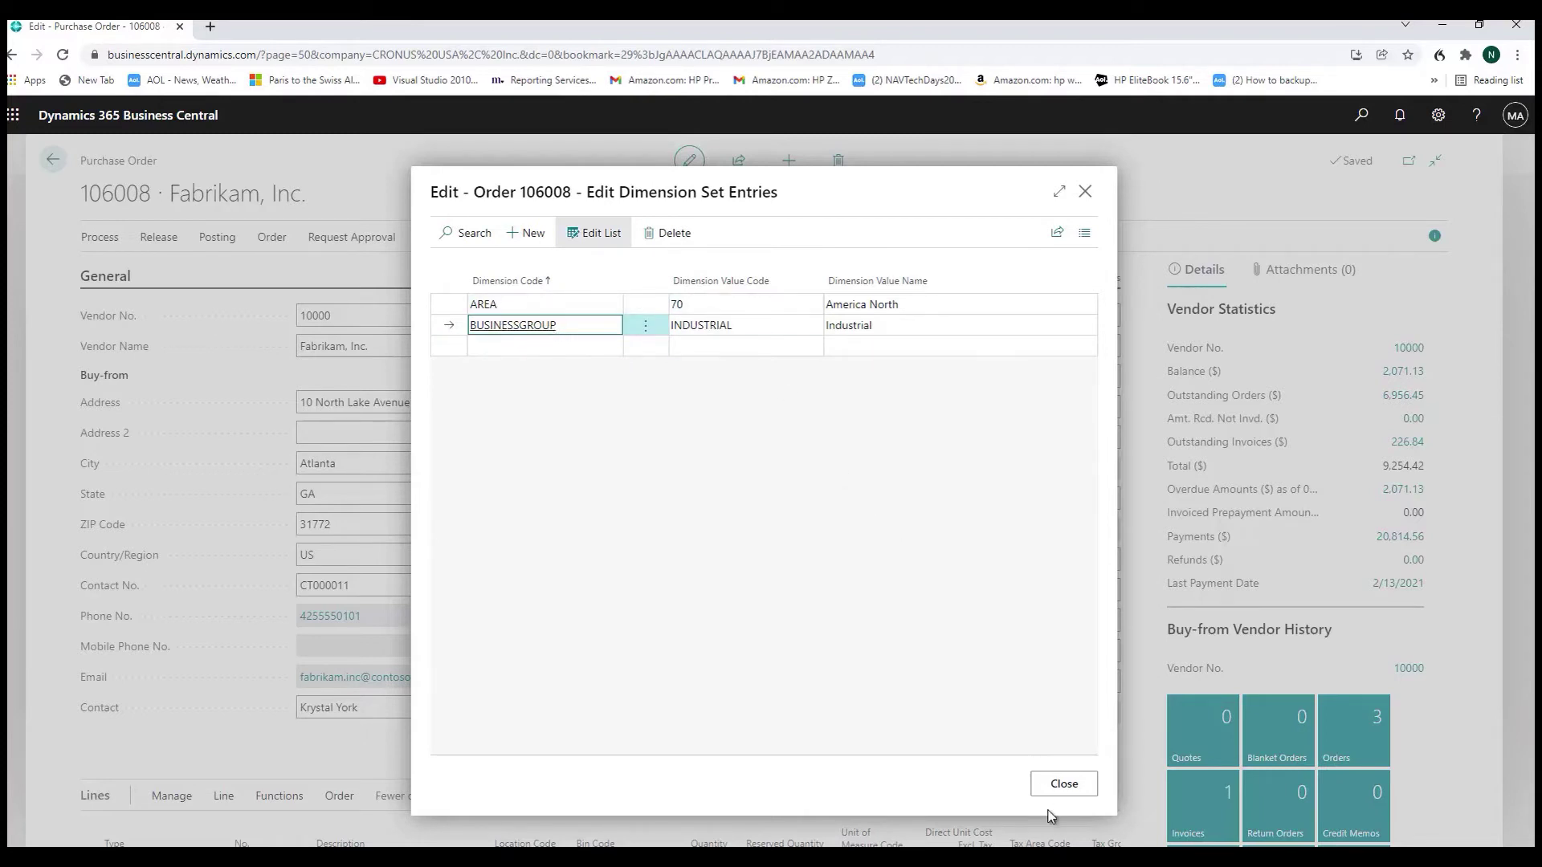
left_click(1064, 784)
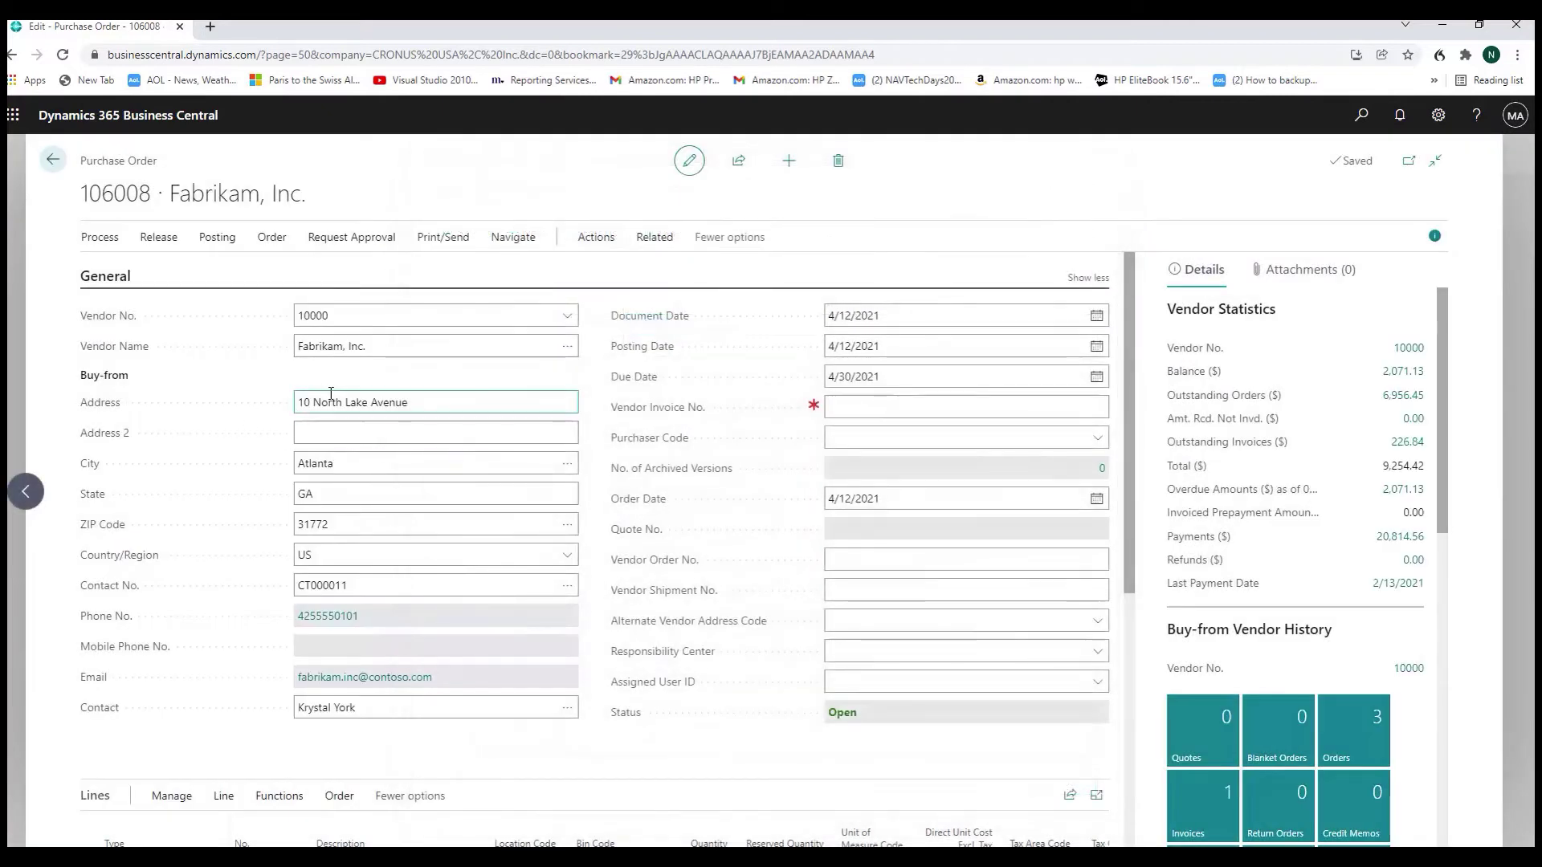
Examine the dimensions of the purchase order line for item 1908-S, LONDON Swivel Chair, blue
scroll(399, 402, "down", 3)
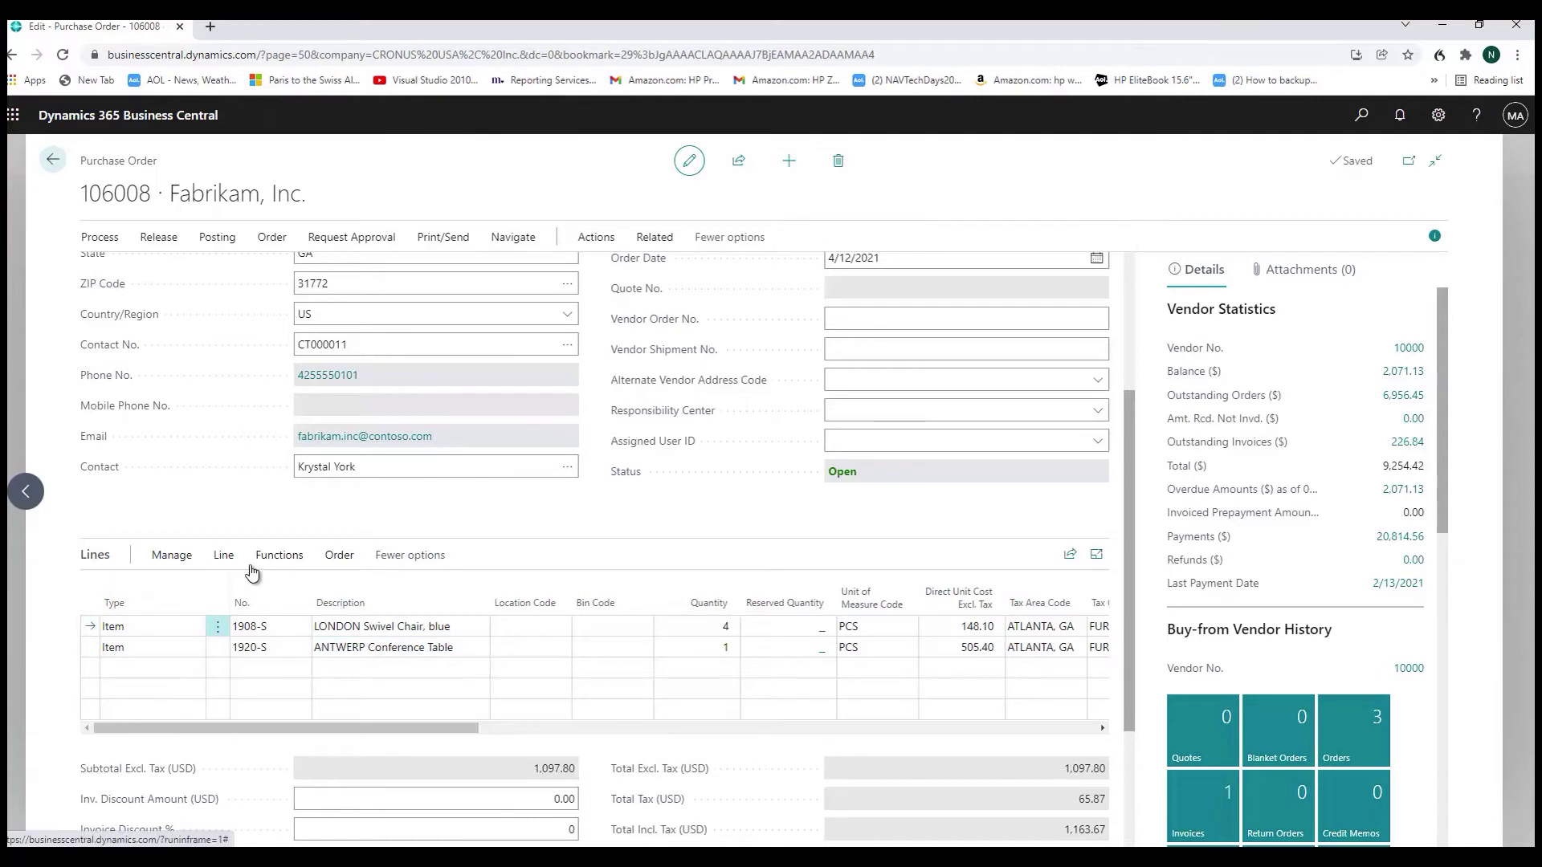
left_click(224, 558)
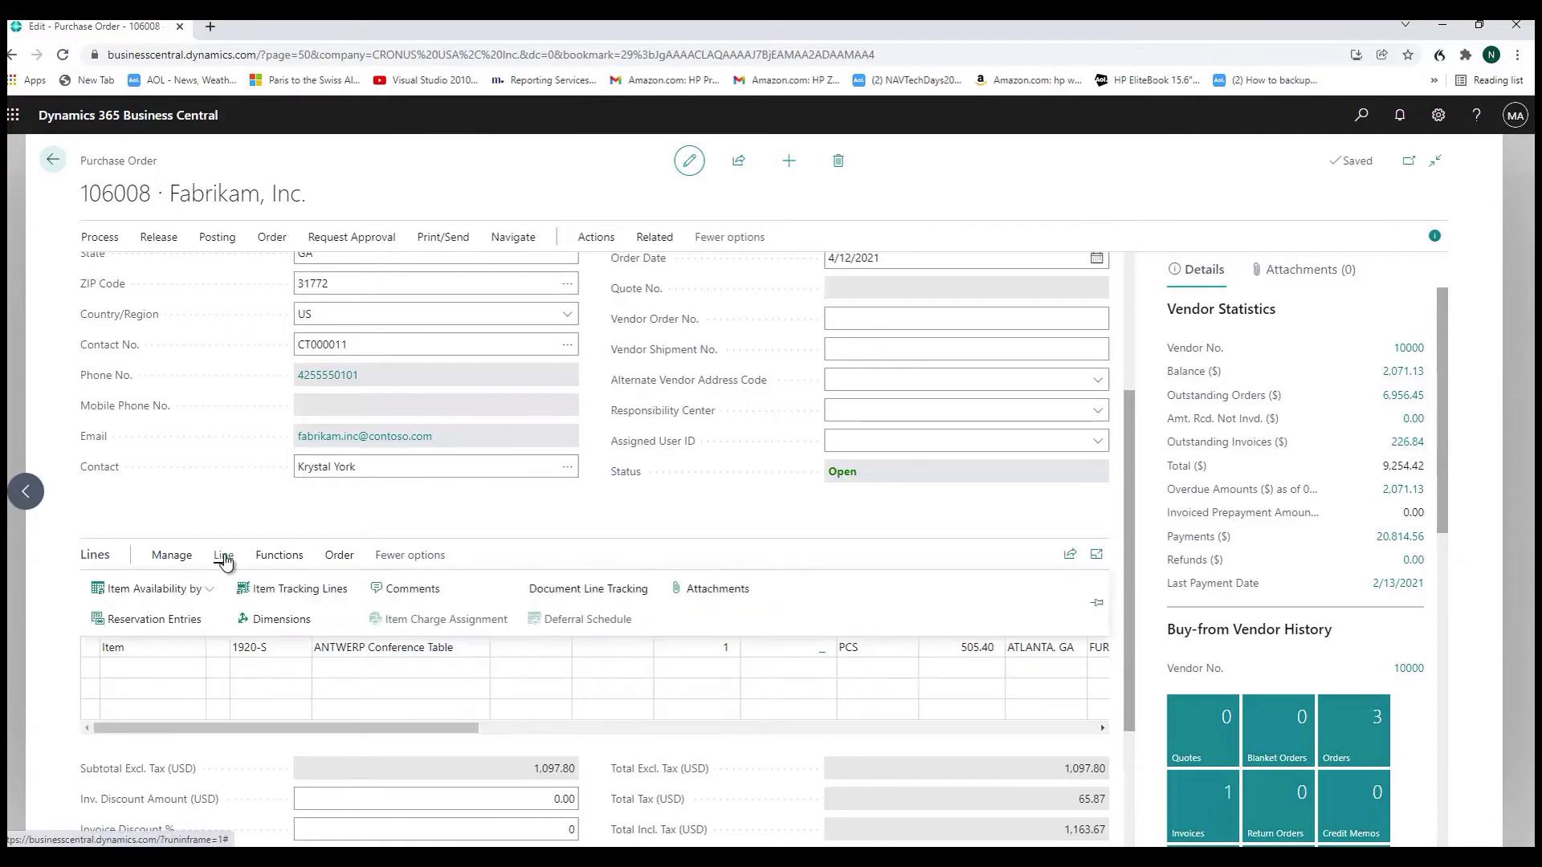
left_click(267, 614)
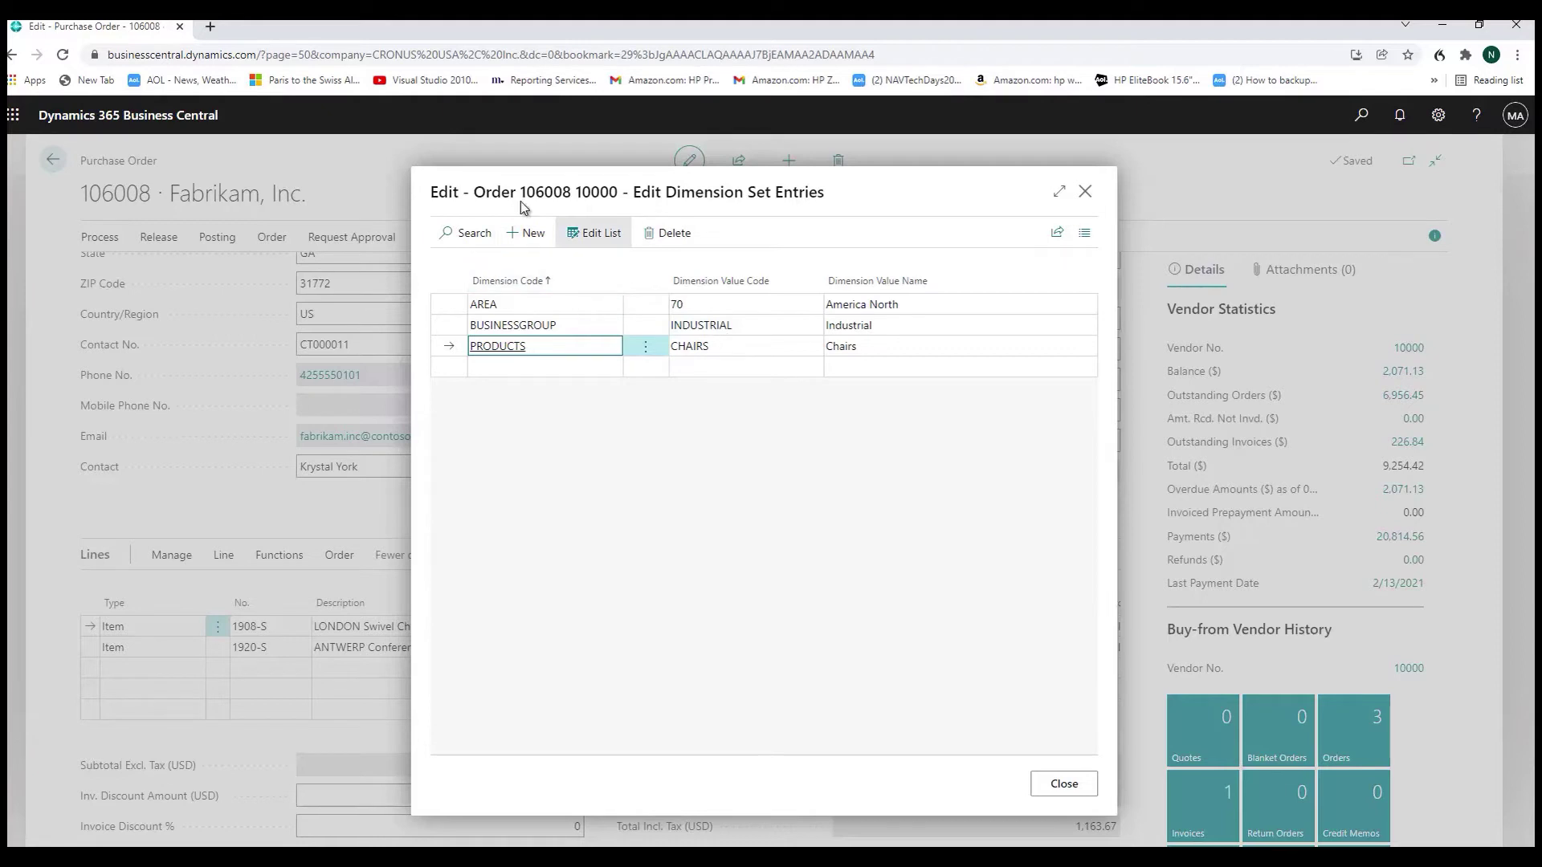
left_click(1061, 785)
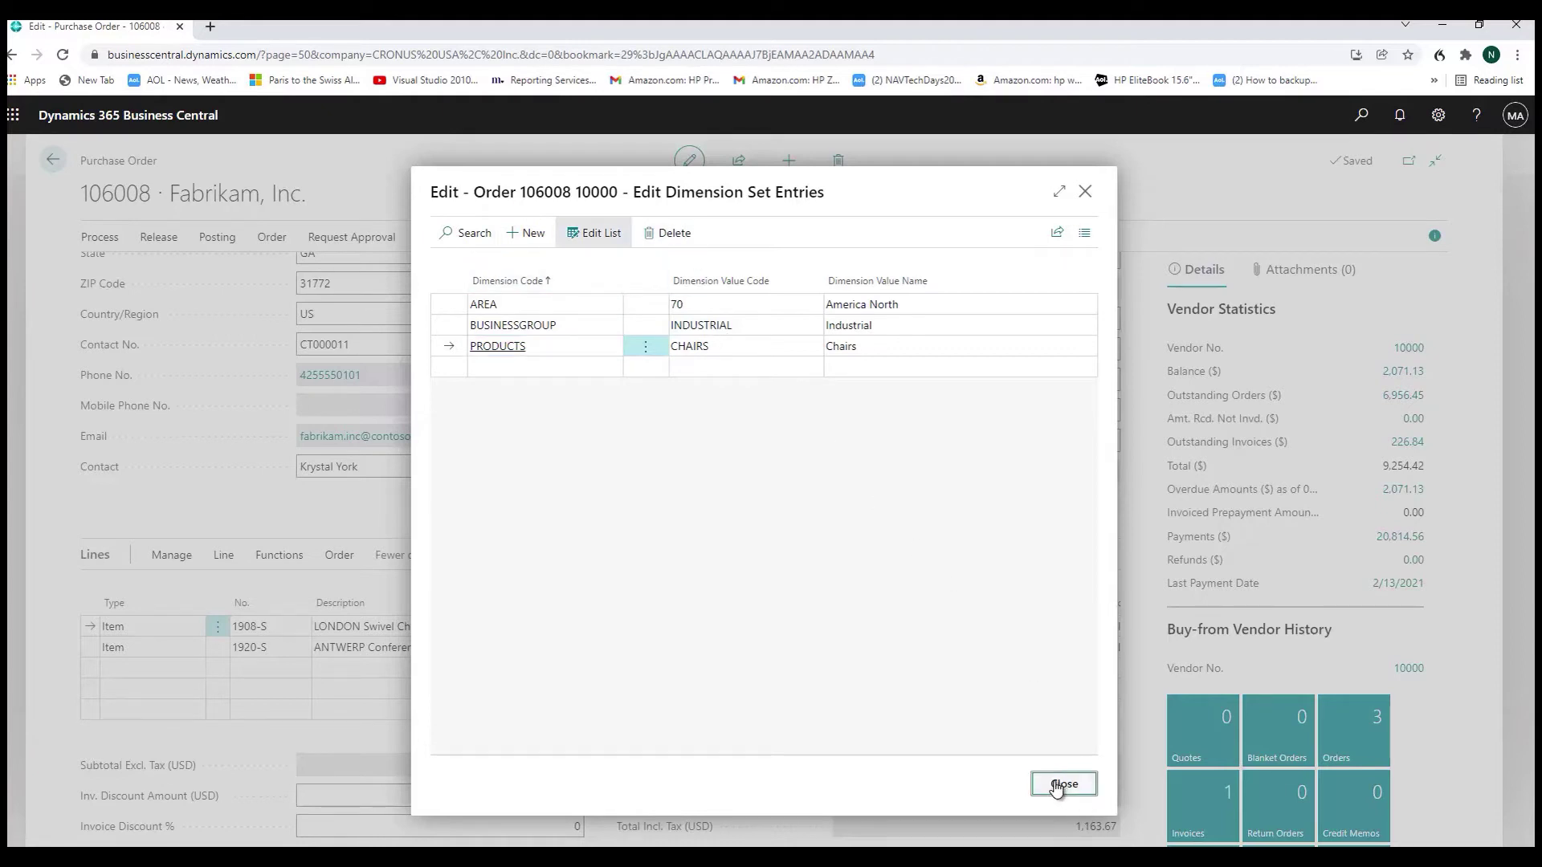
Examine the dimensions of the purchase order line for item 1920-S, ANTWERP Conference Table, and return to the home page
left_click(85, 654)
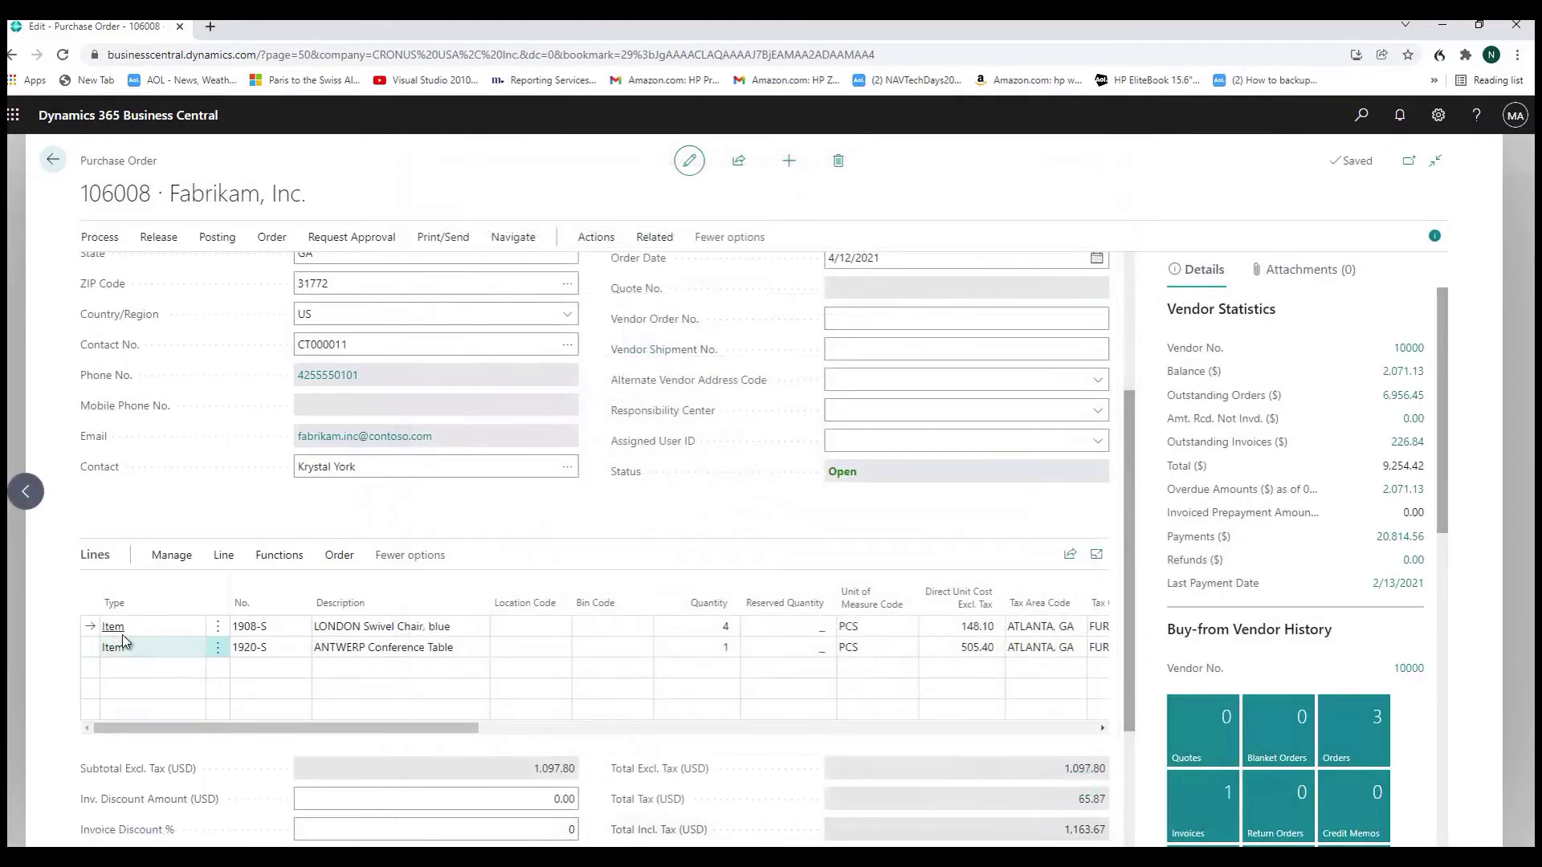
left_click(225, 563)
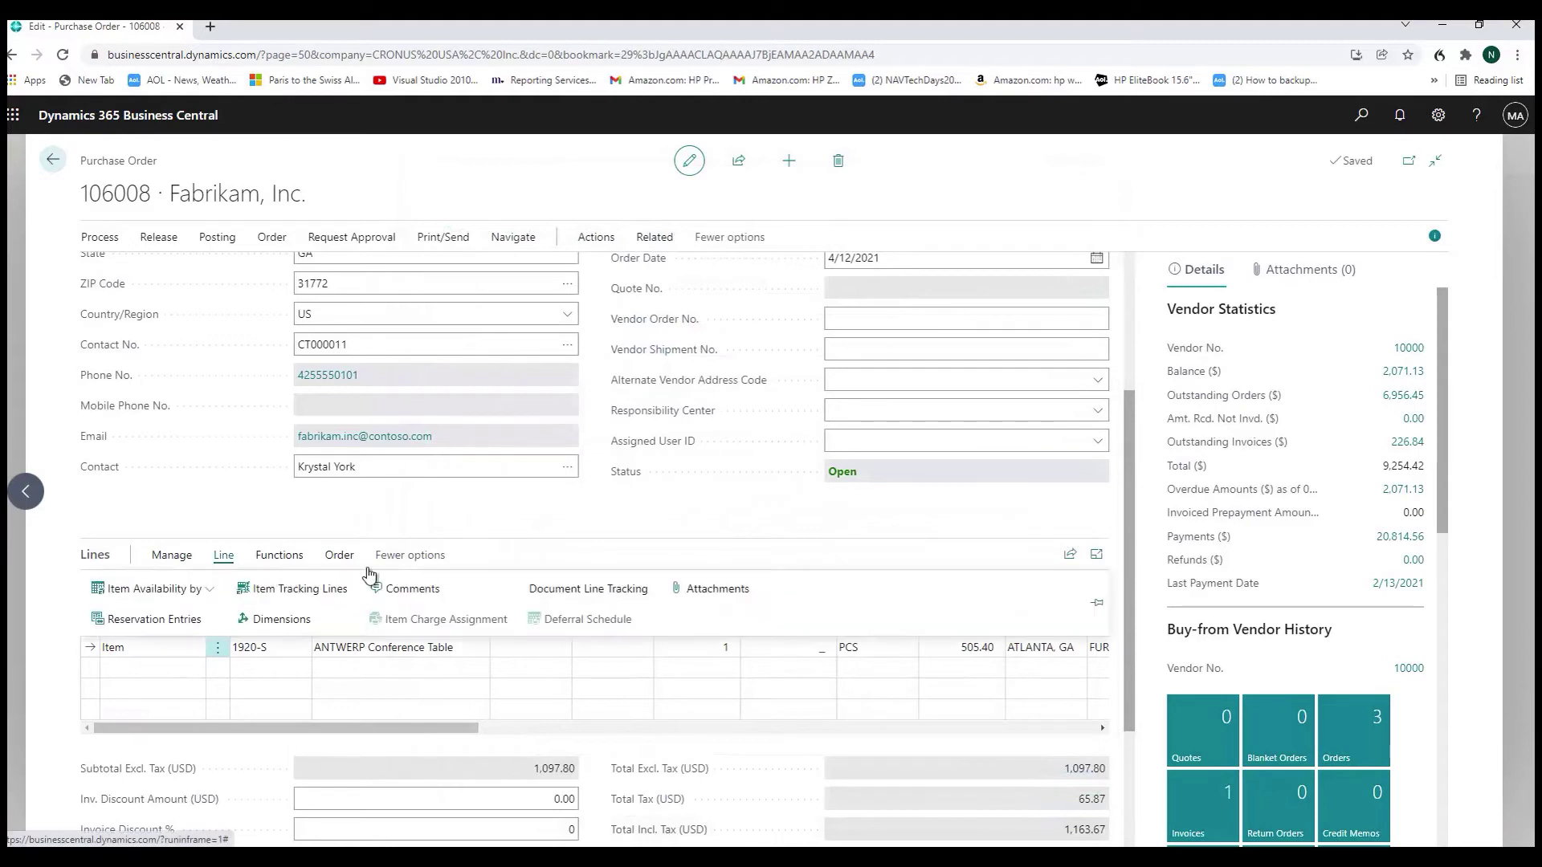
left_click(298, 628)
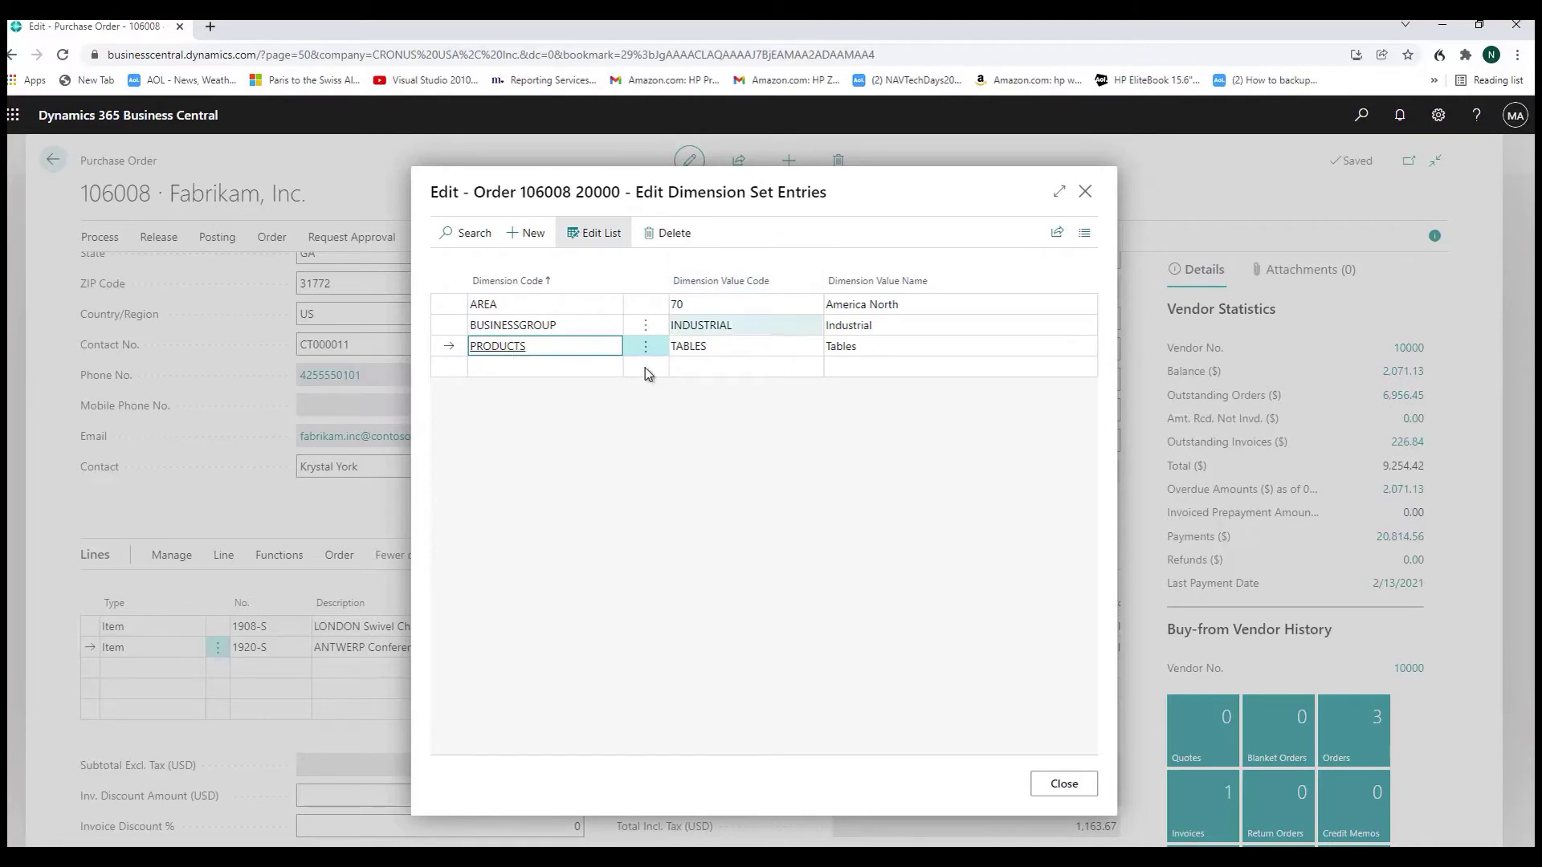
left_click(1062, 786)
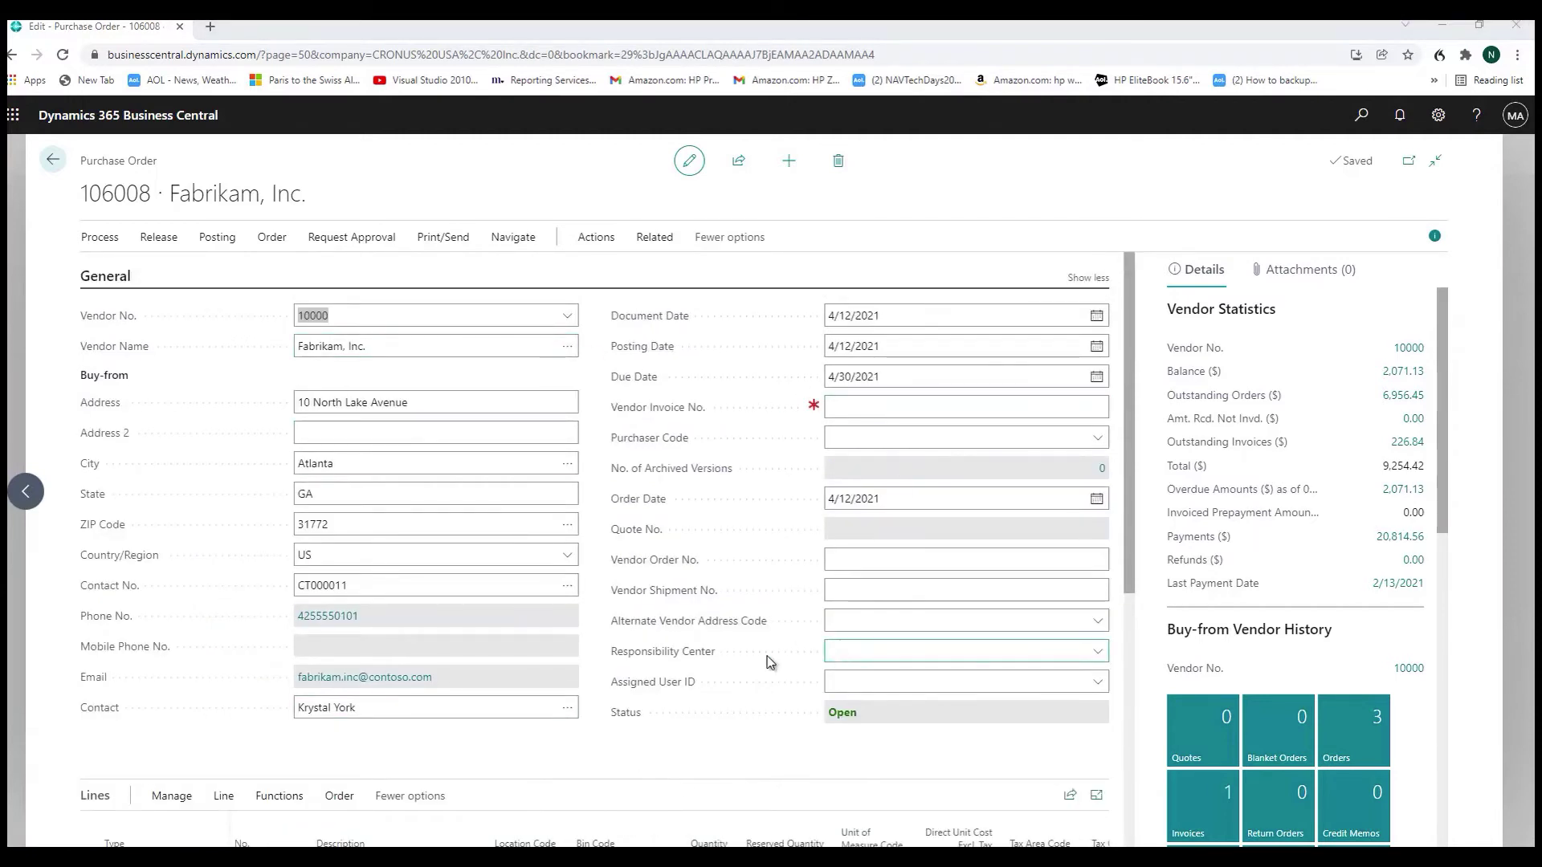
left_click(53, 163)
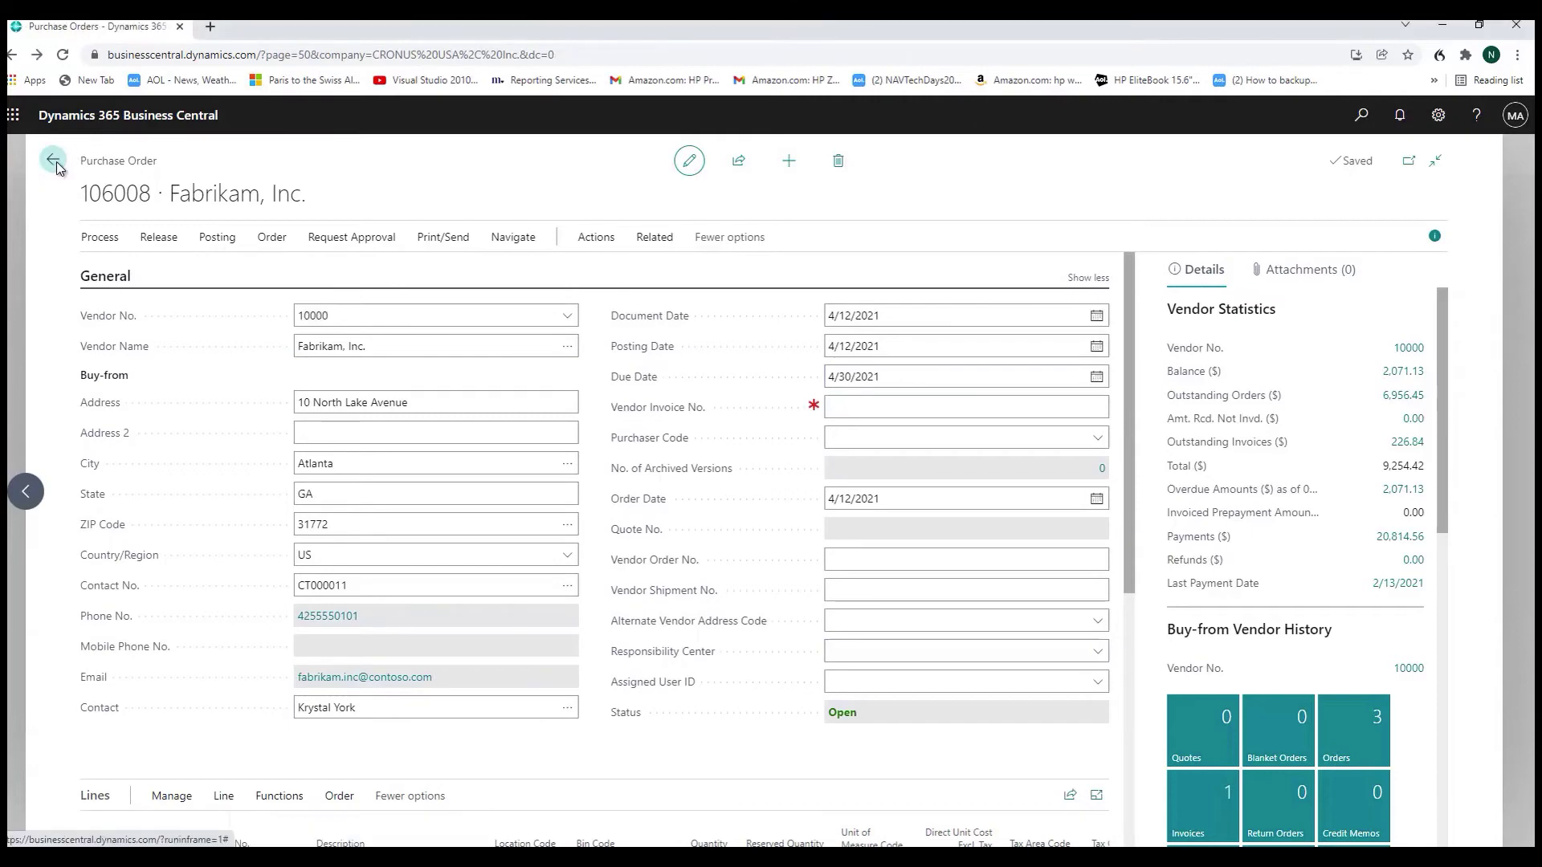
left_click(12, 54)
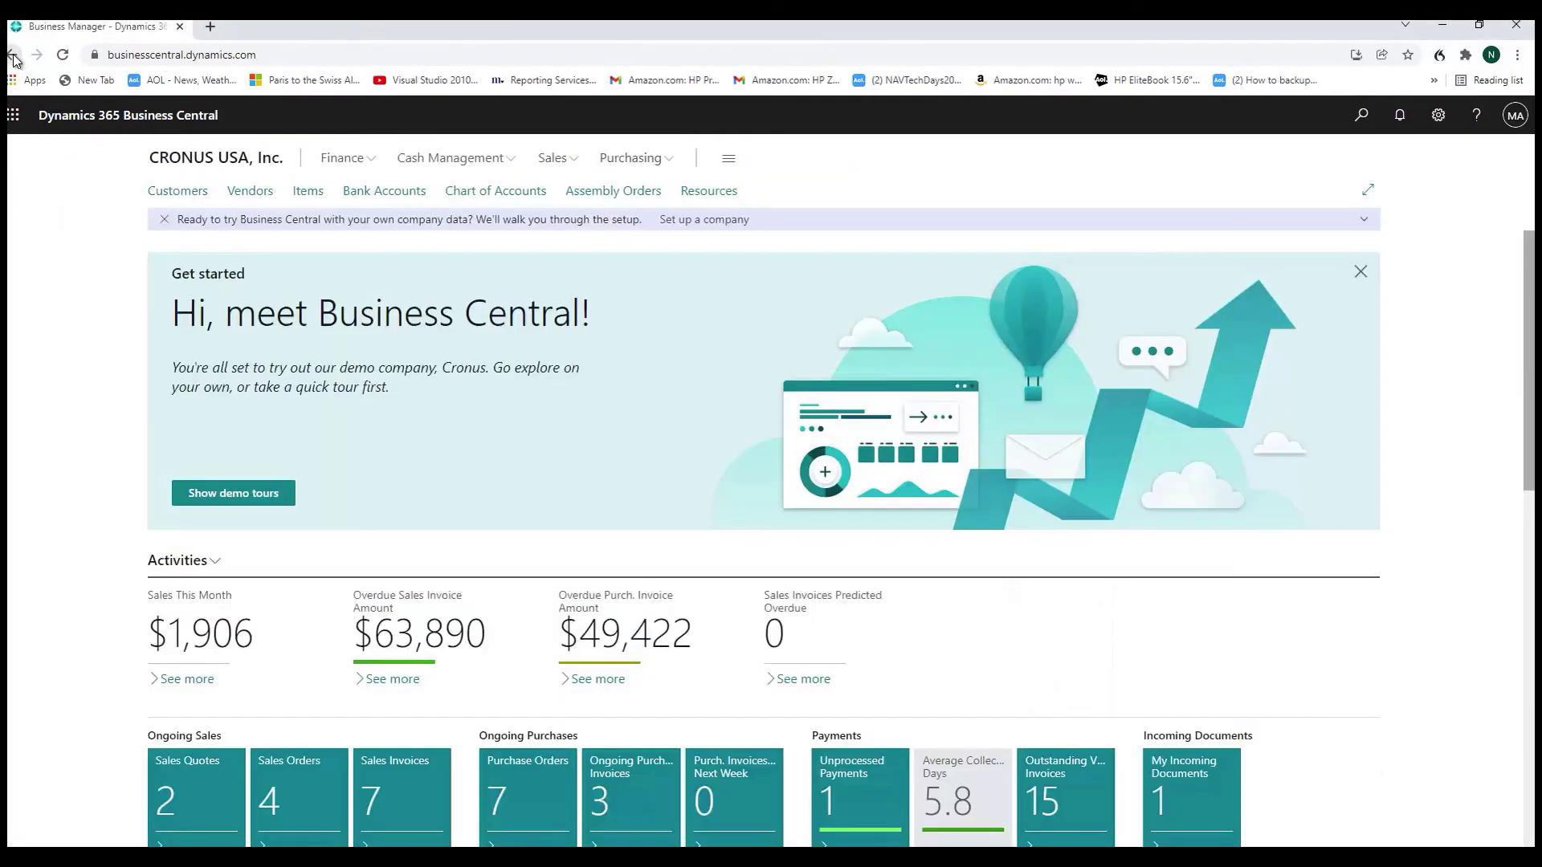
Open the Chart of Accounts and search it for G/L account 60100, Rent Expense
left_click(359, 160)
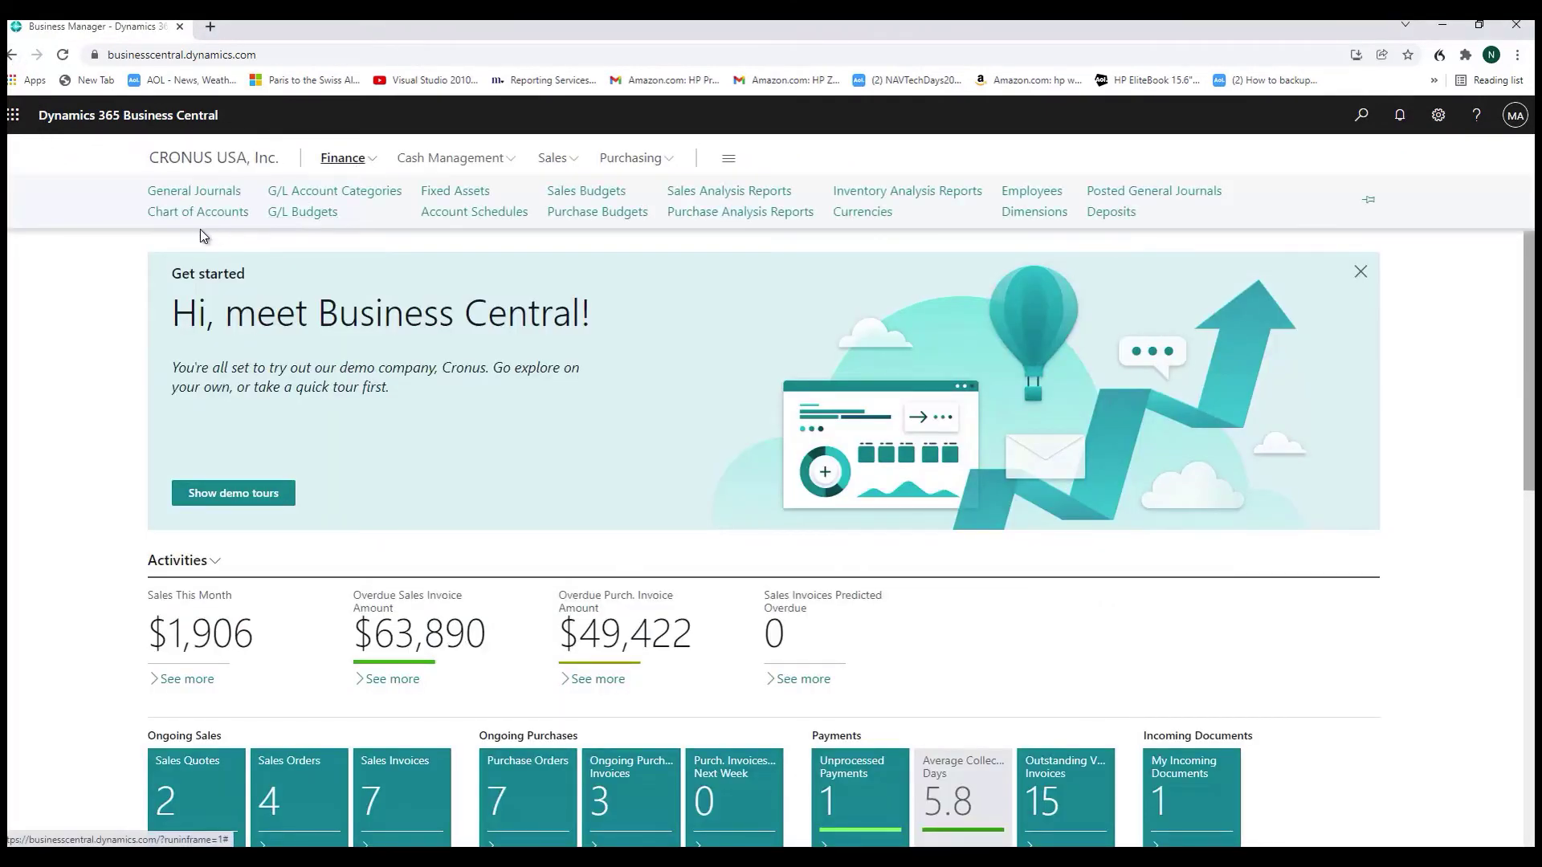
left_click(200, 211)
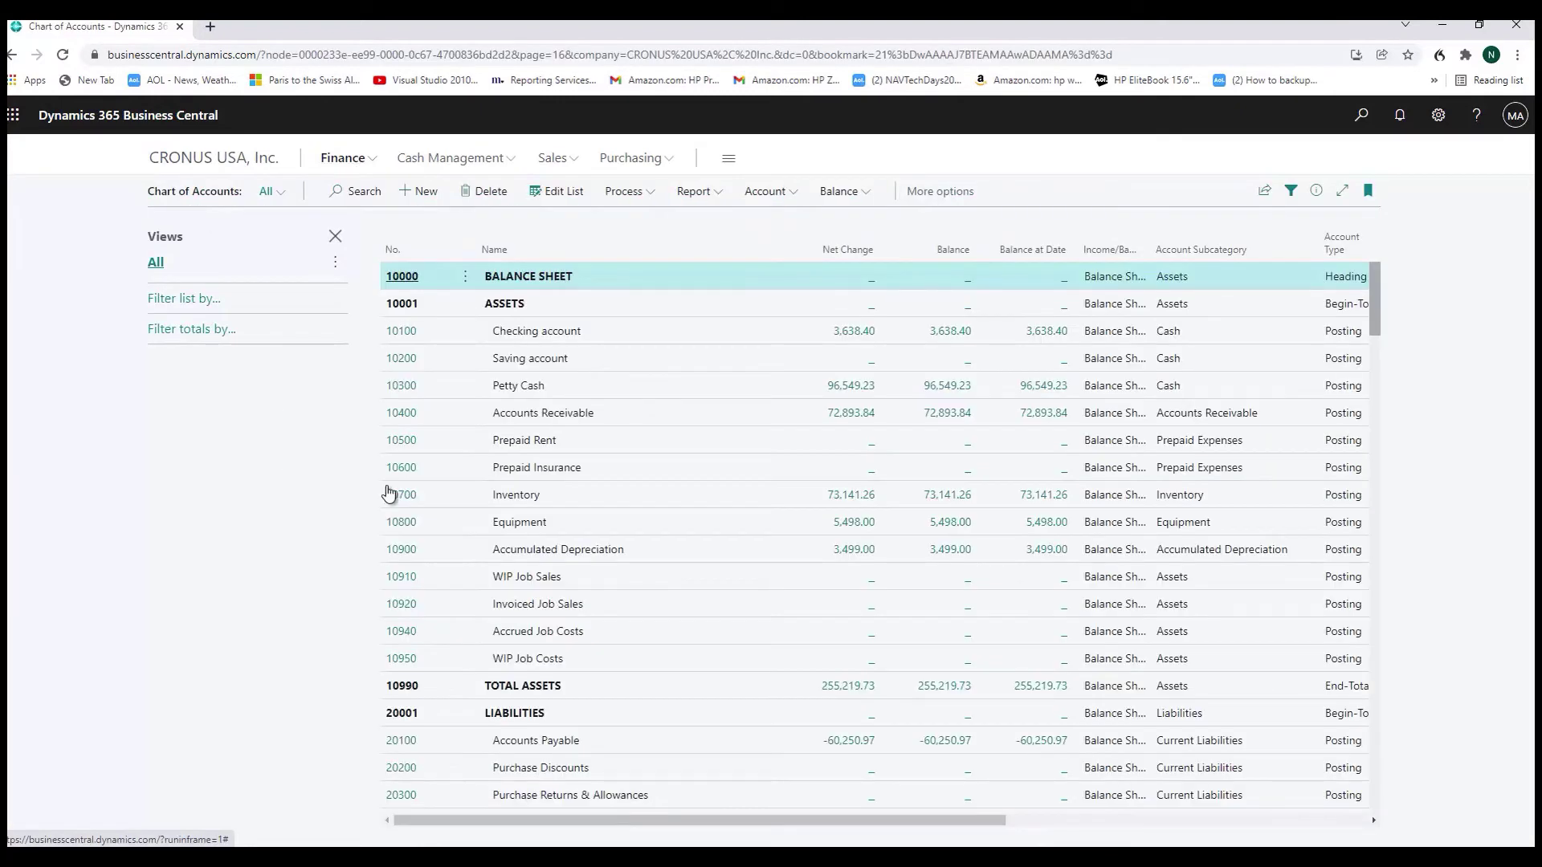
left_click(371, 192)
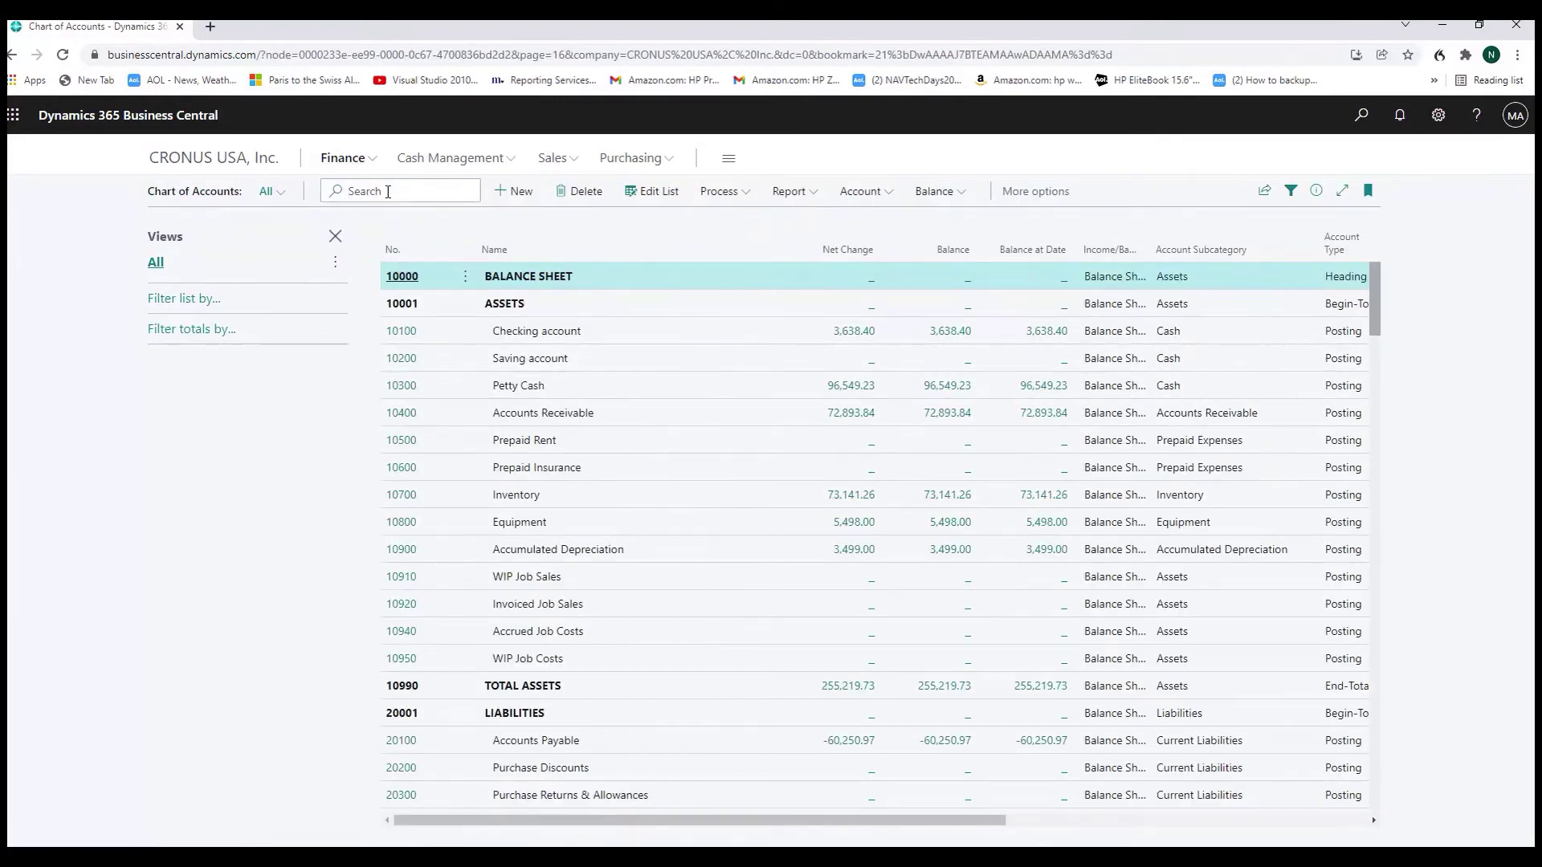
type("60100")
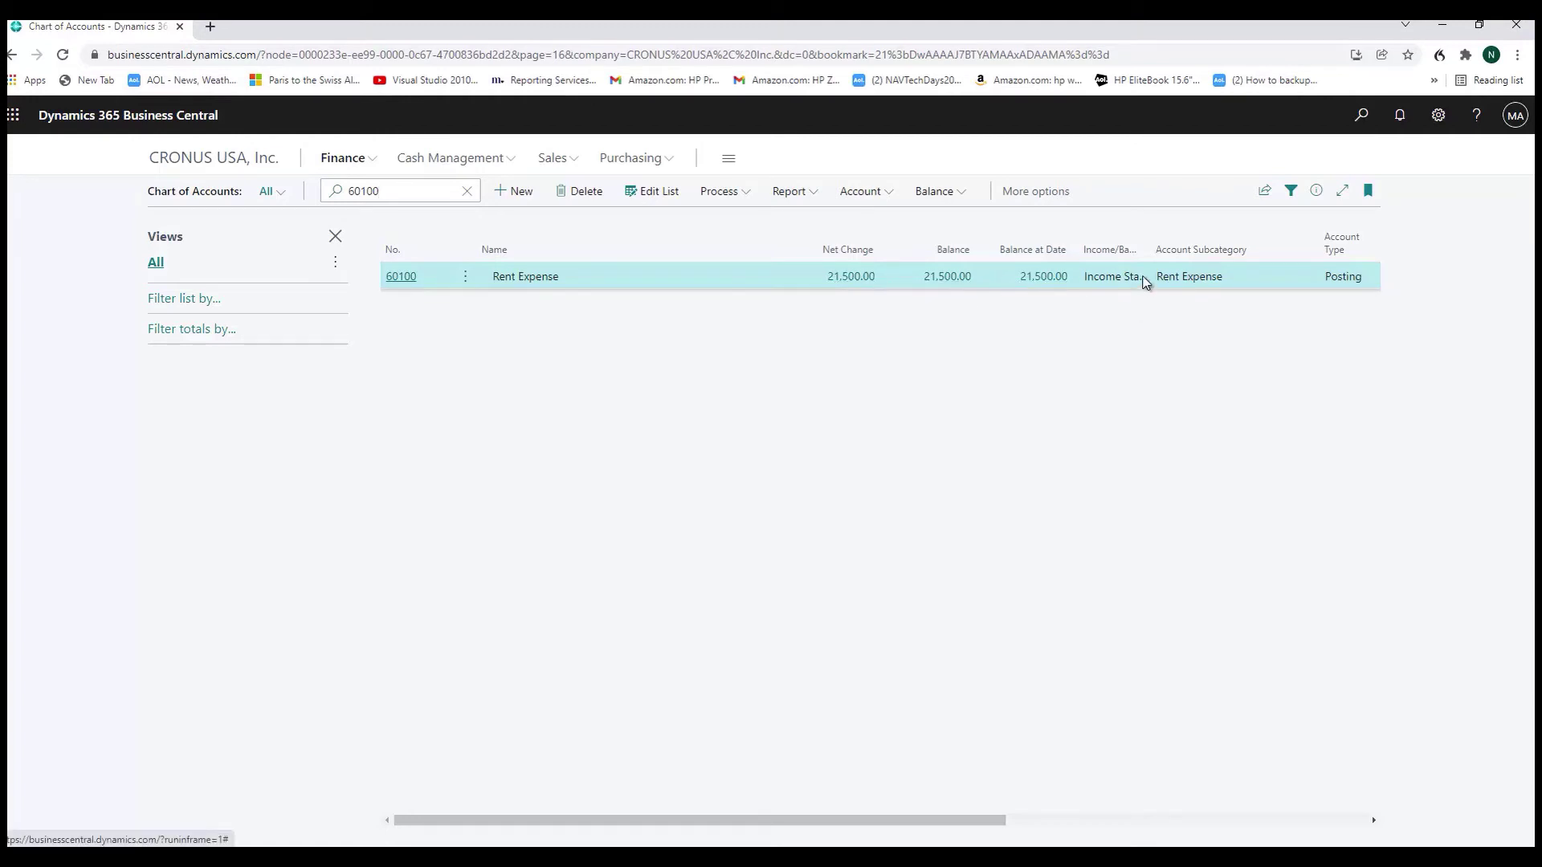
Filter the Rent Expense totals by the Department Filter value ADM to view the Administration amounts
left_click(163, 331)
left_click(160, 367)
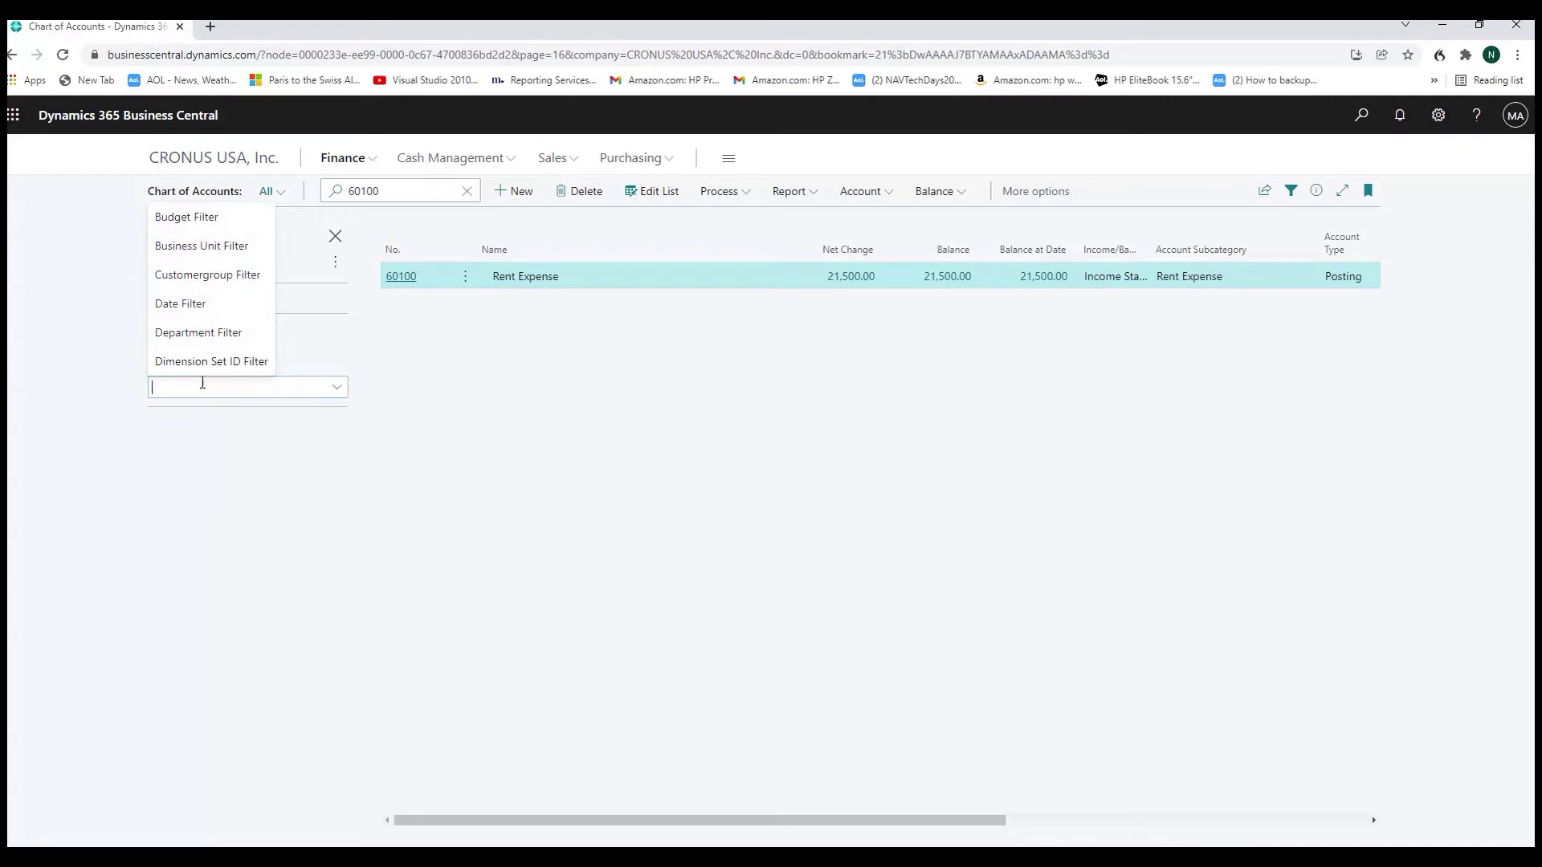
left_click(184, 337)
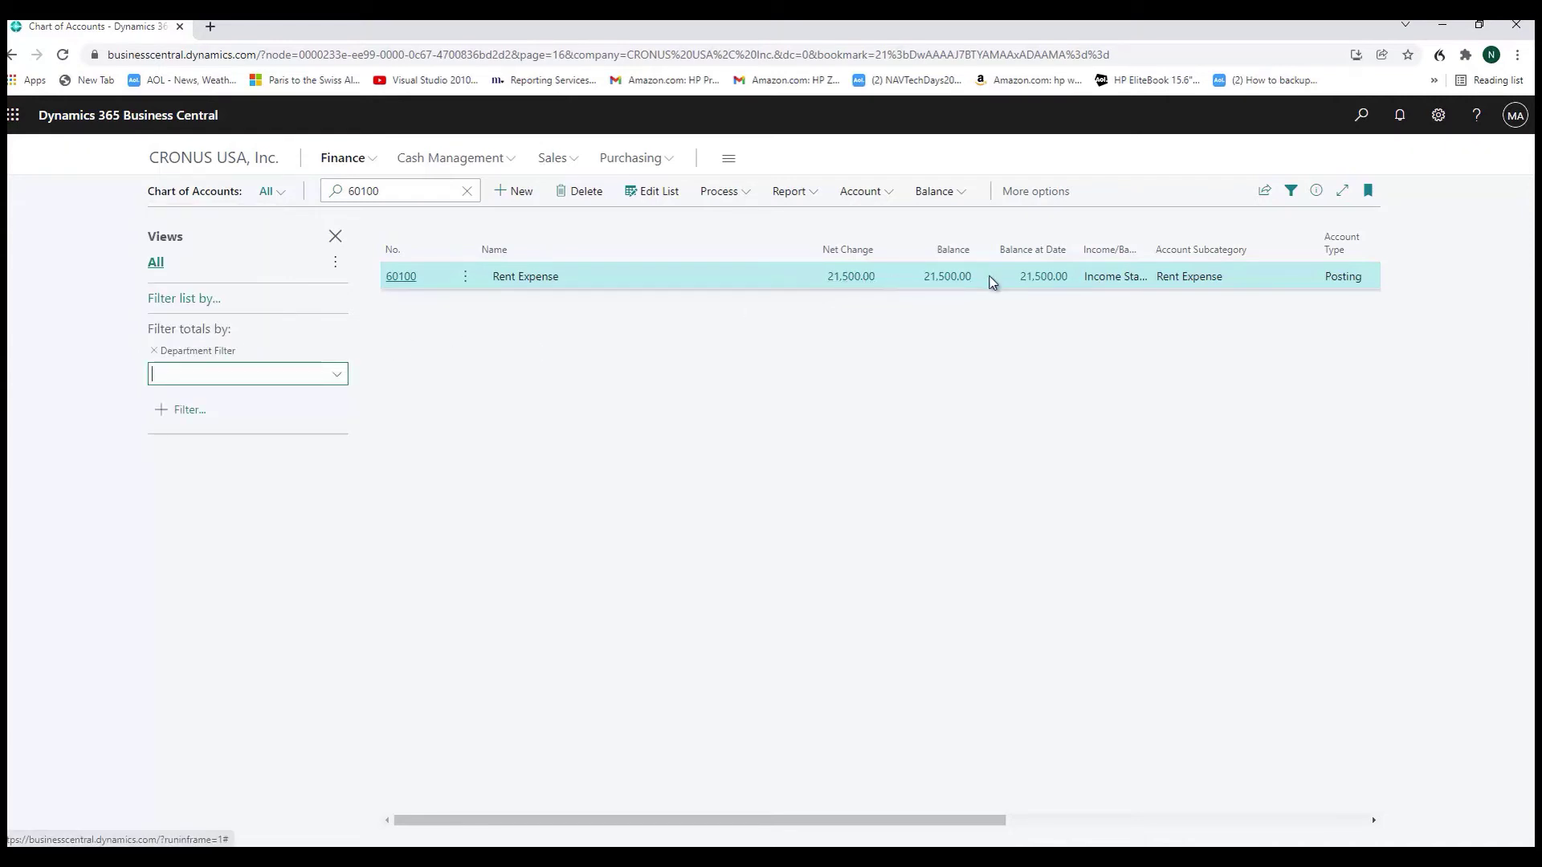
left_click(336, 375)
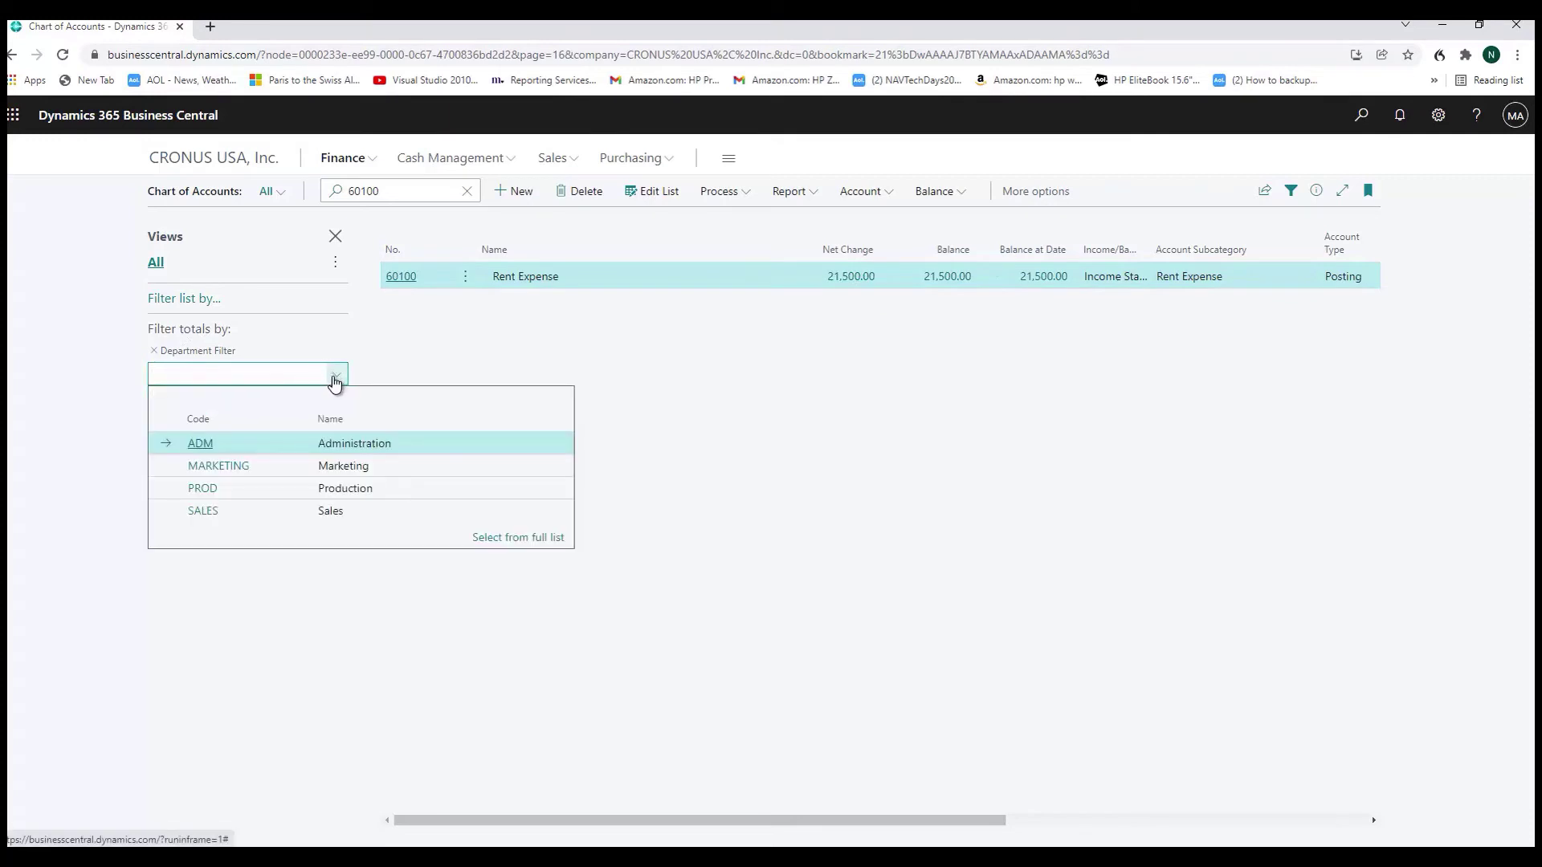
left_click(200, 444)
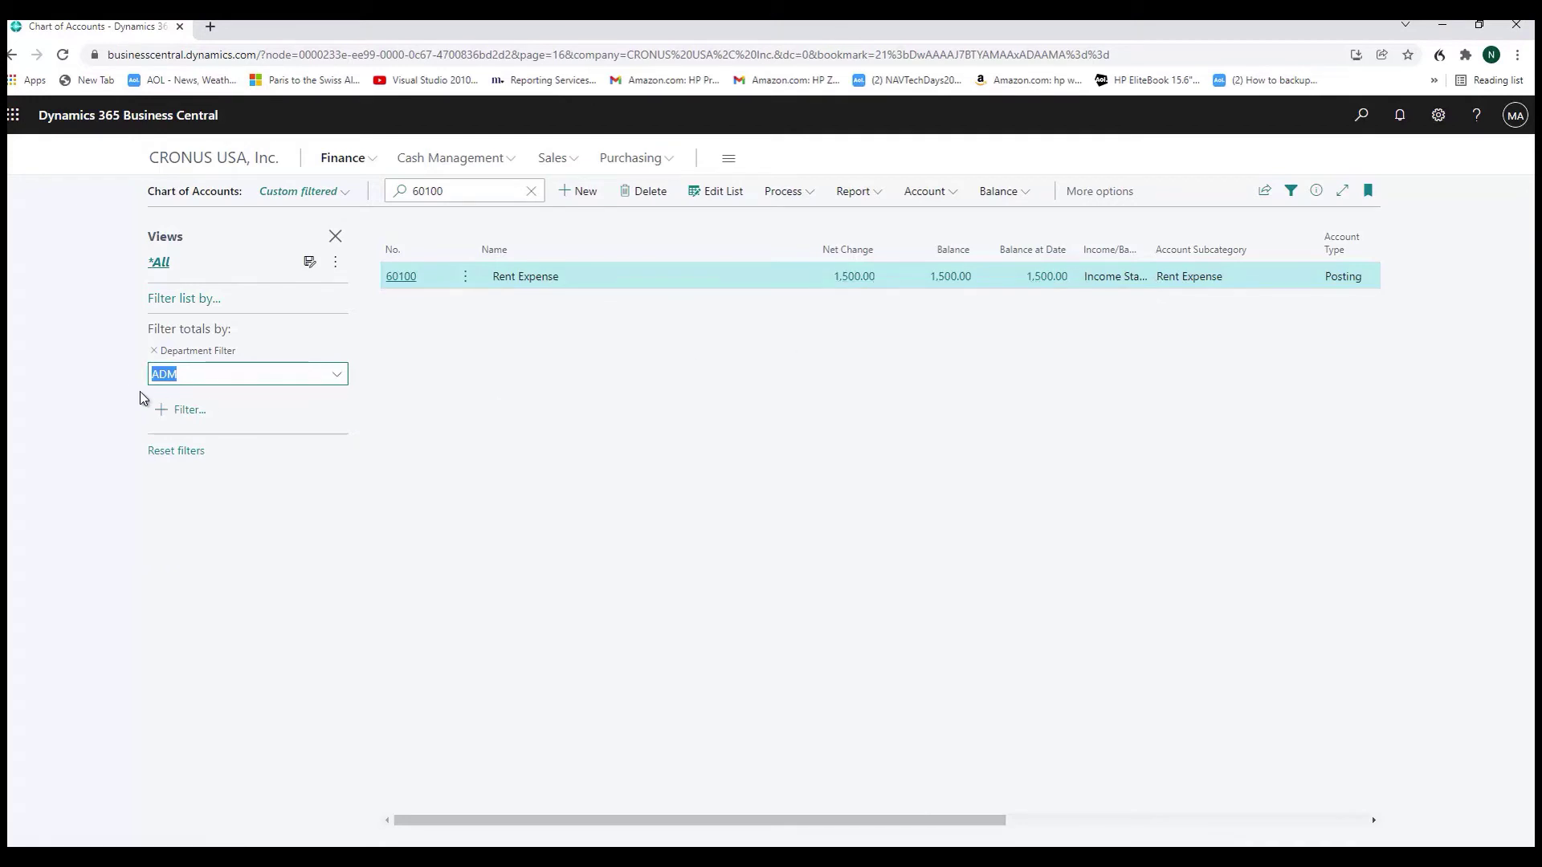
Switch the Department Filter on the Rent Expense totals to PROD and then to SALES to compare the departments' amounts
left_click(337, 375)
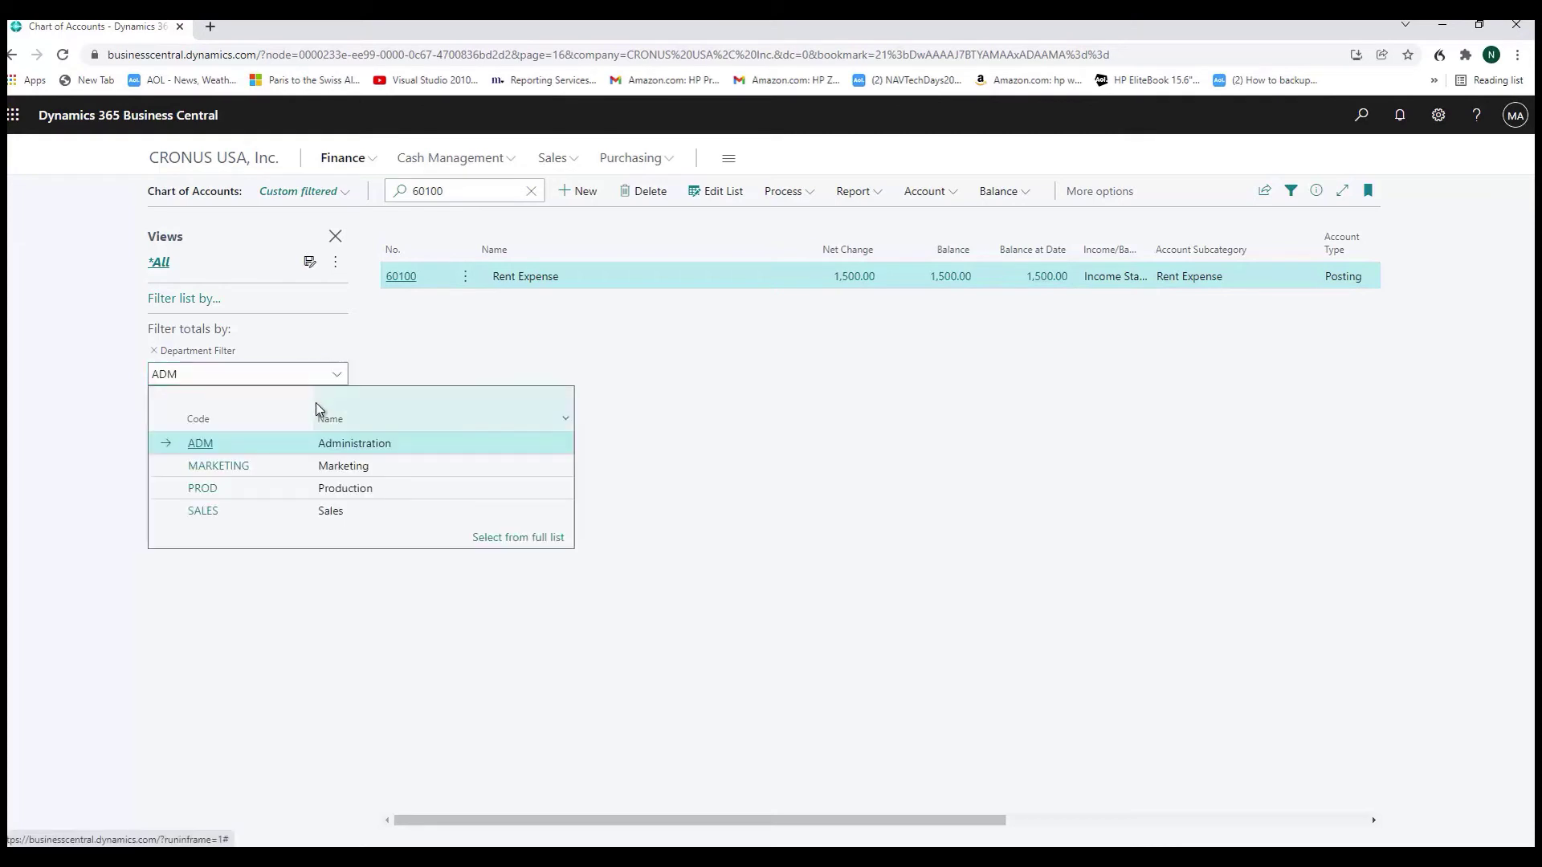
left_click(202, 490)
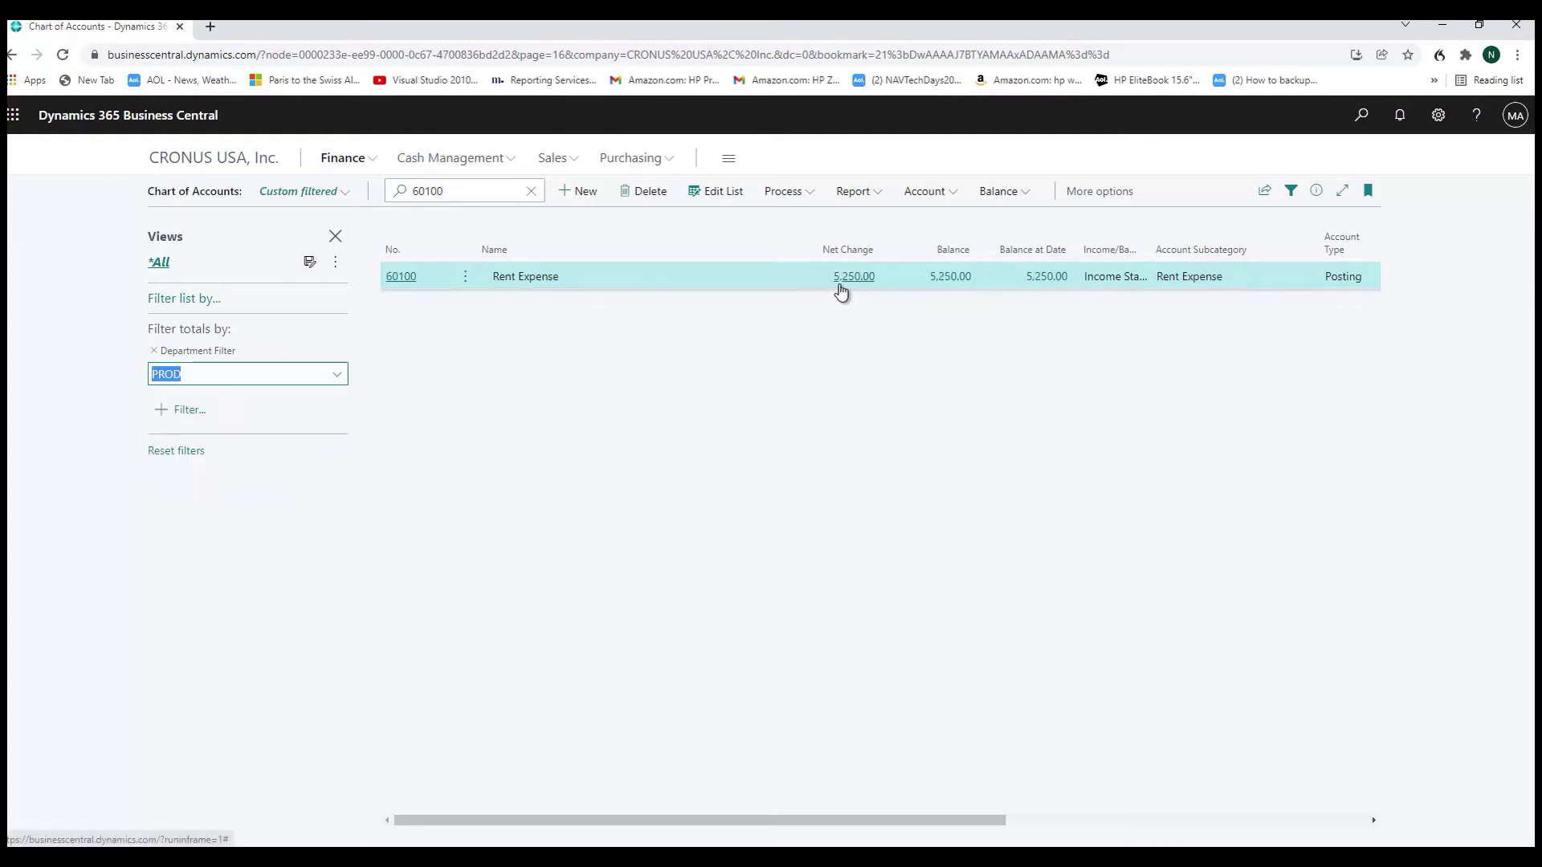
left_click(335, 376)
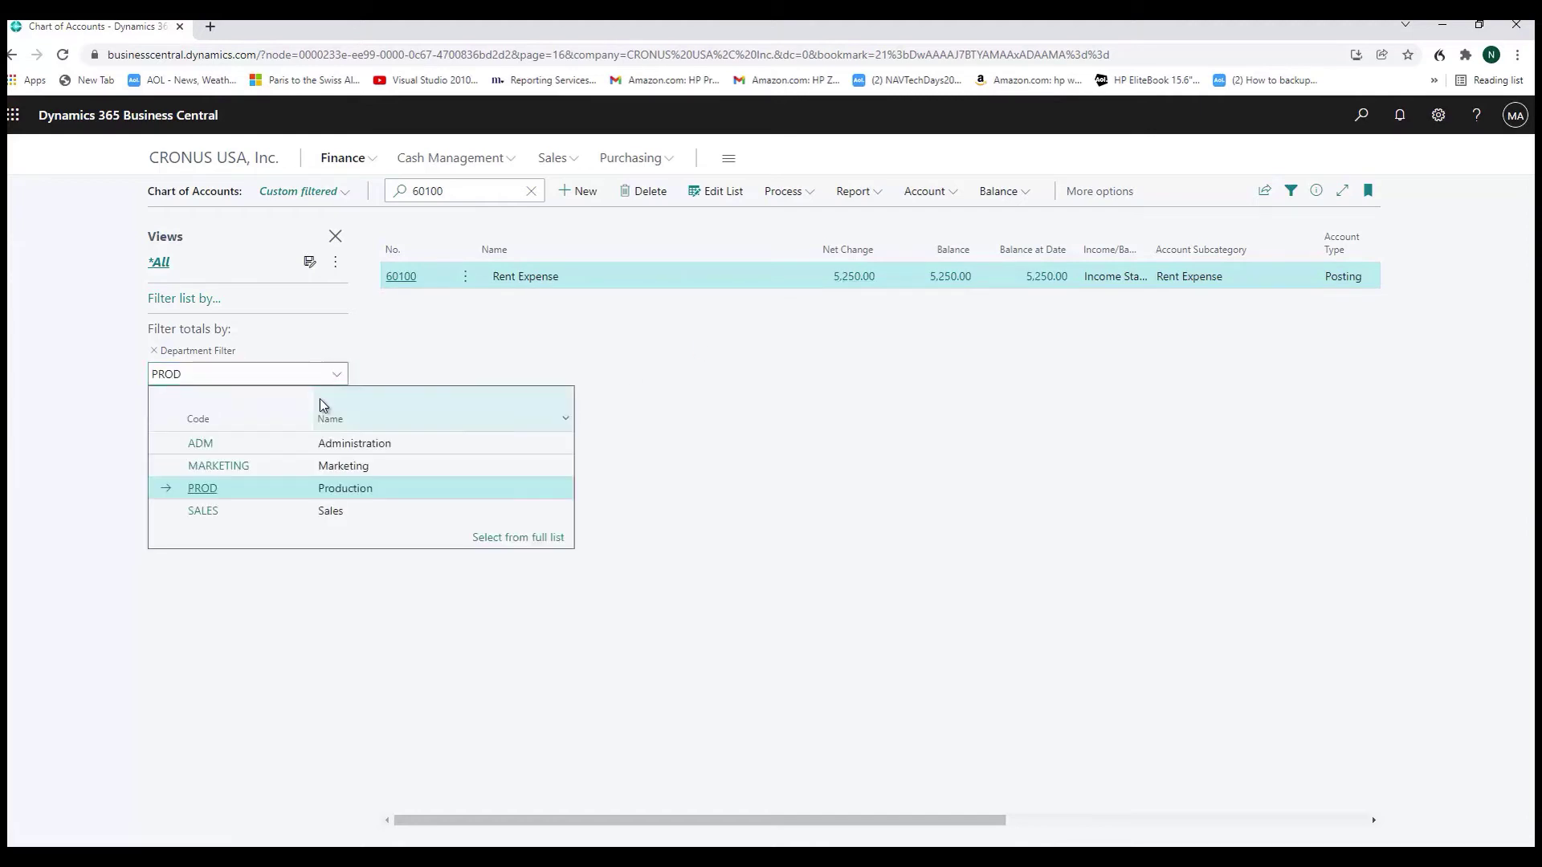
left_click(202, 512)
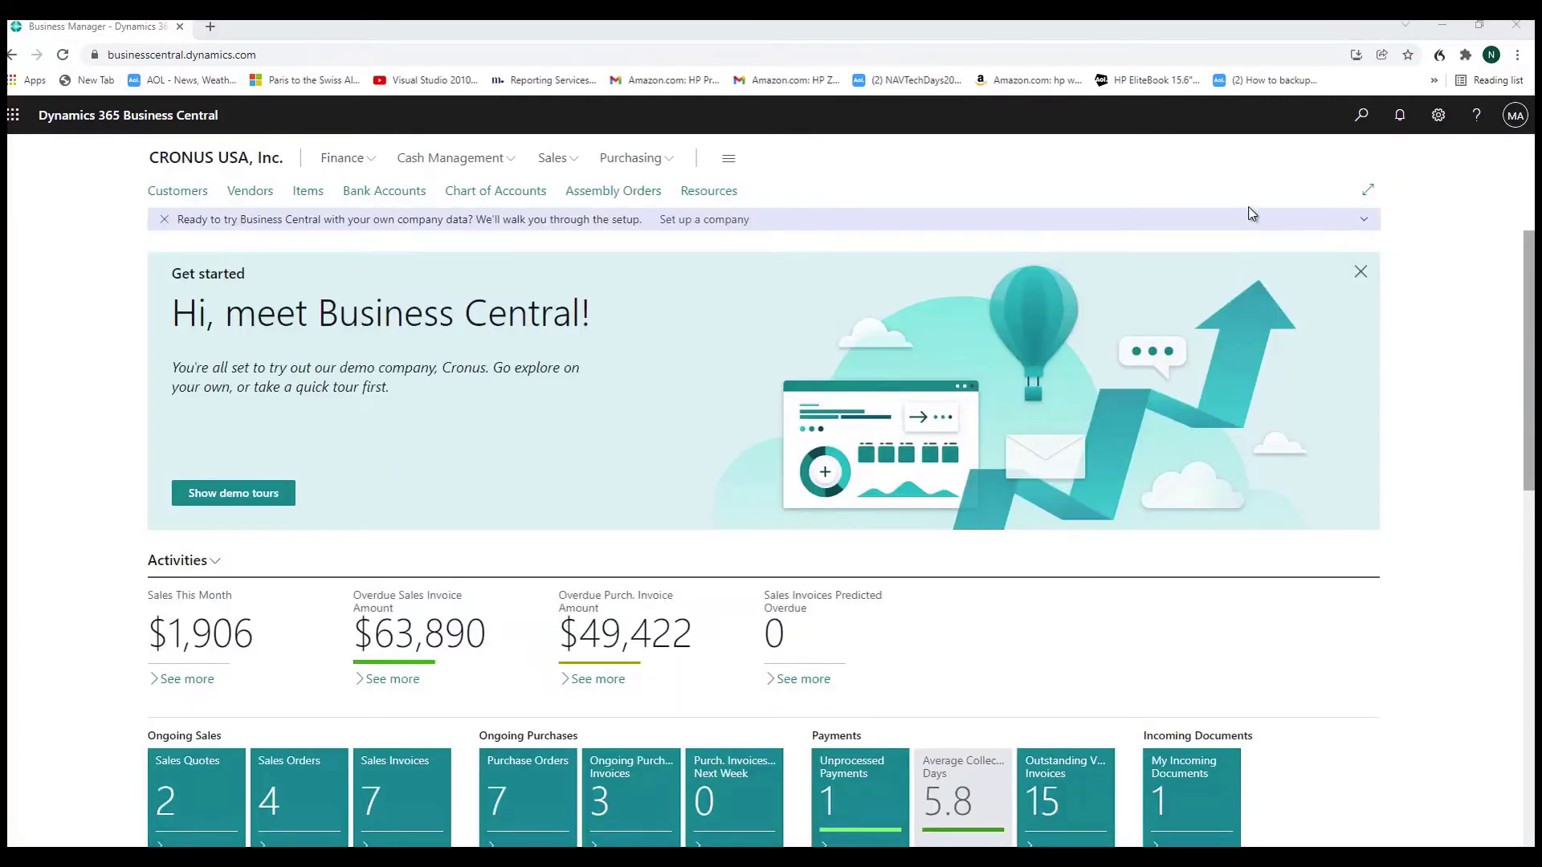
Search for "trial bal", open the Detail Trial Balance report and set its G/L account filter to No. 60100, Rent Expense
left_click(1357, 124)
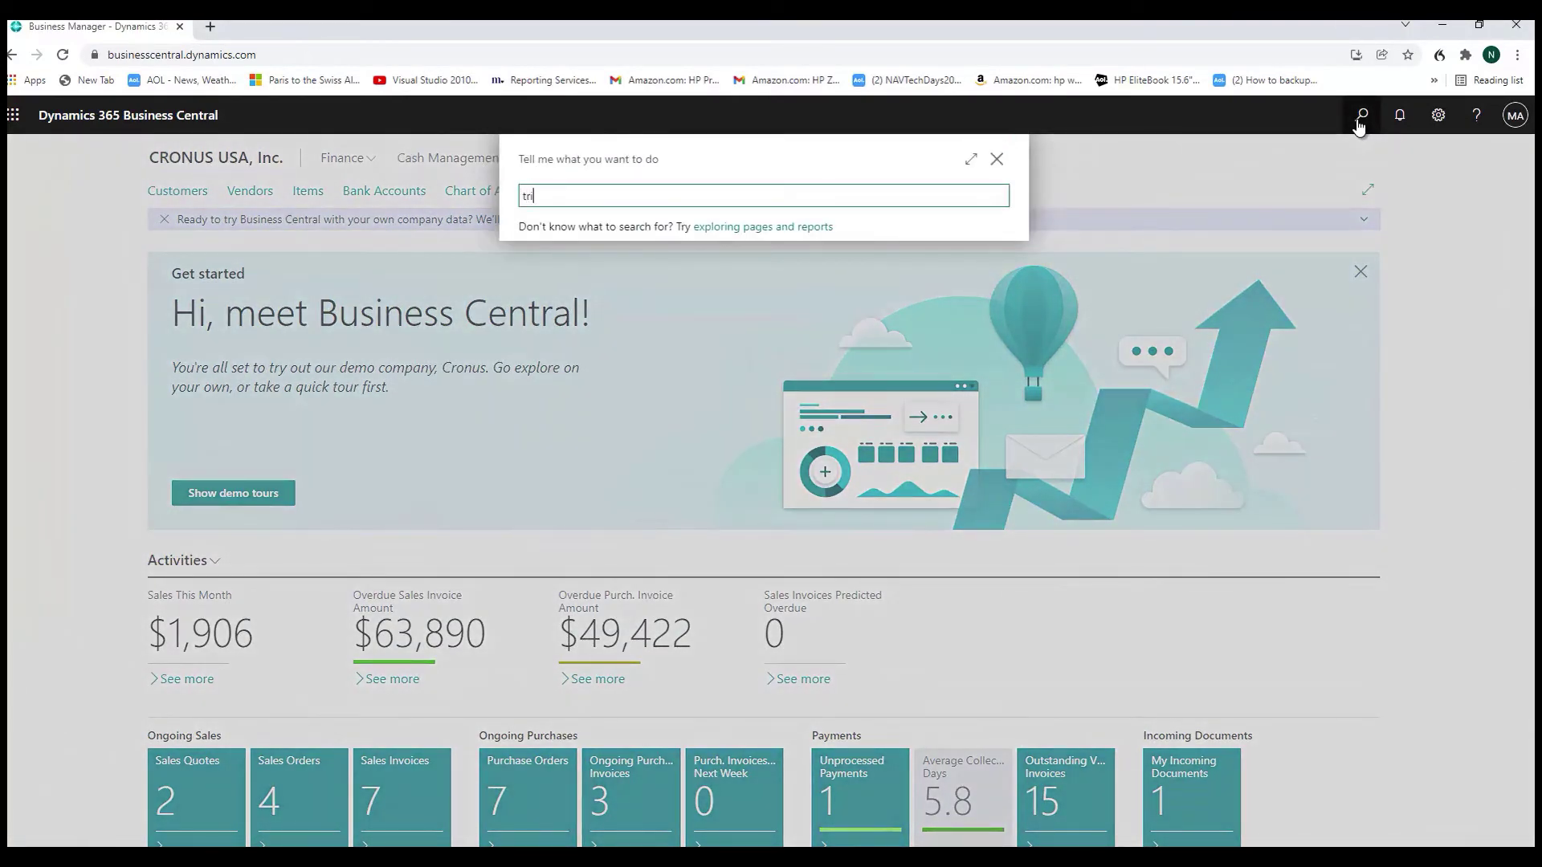
type("trial bal")
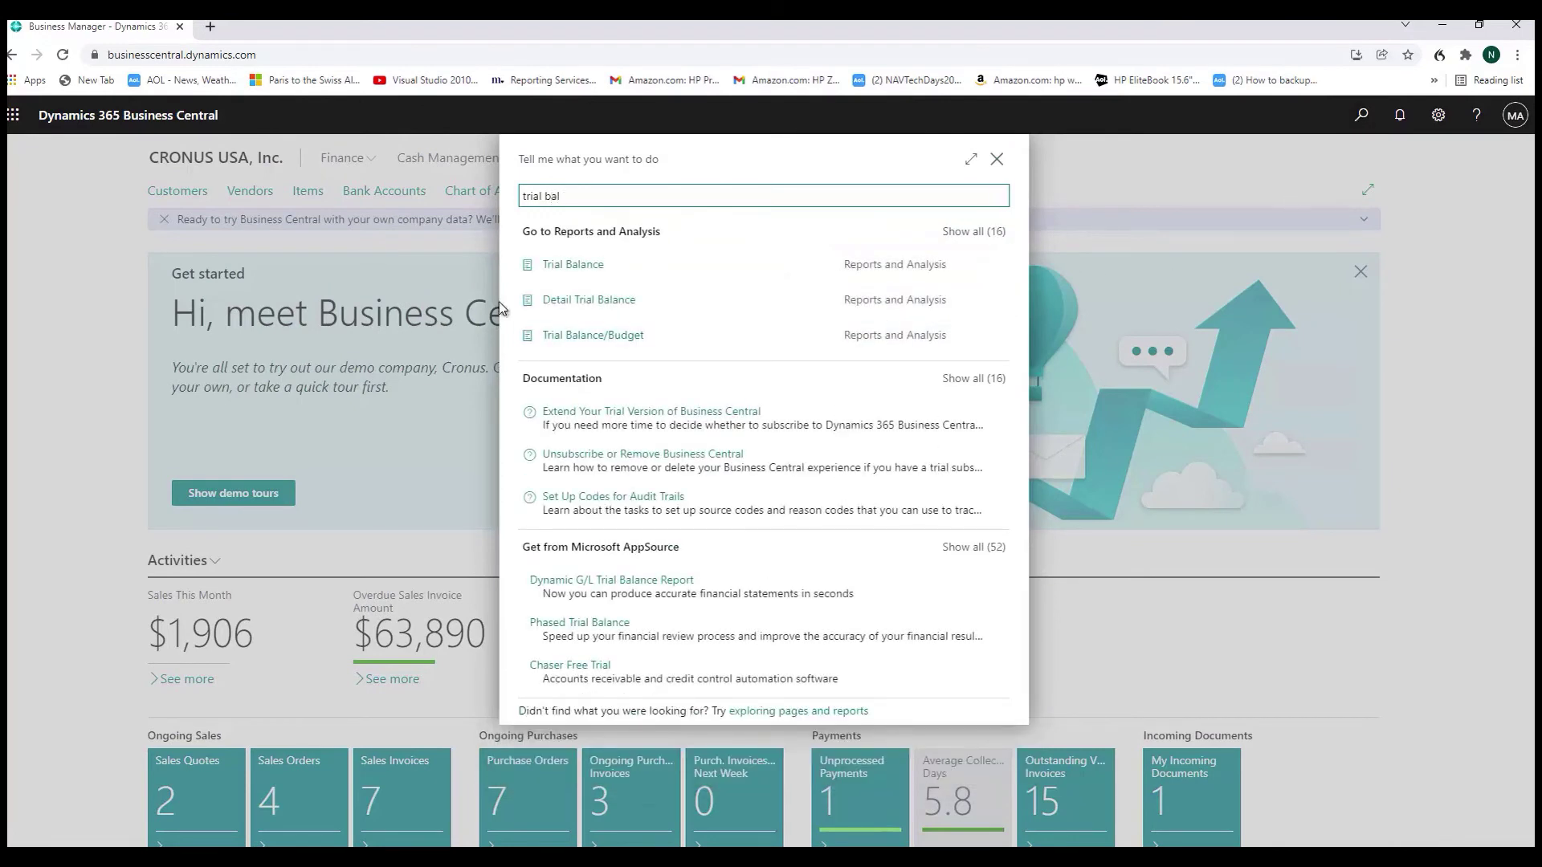
left_click(562, 300)
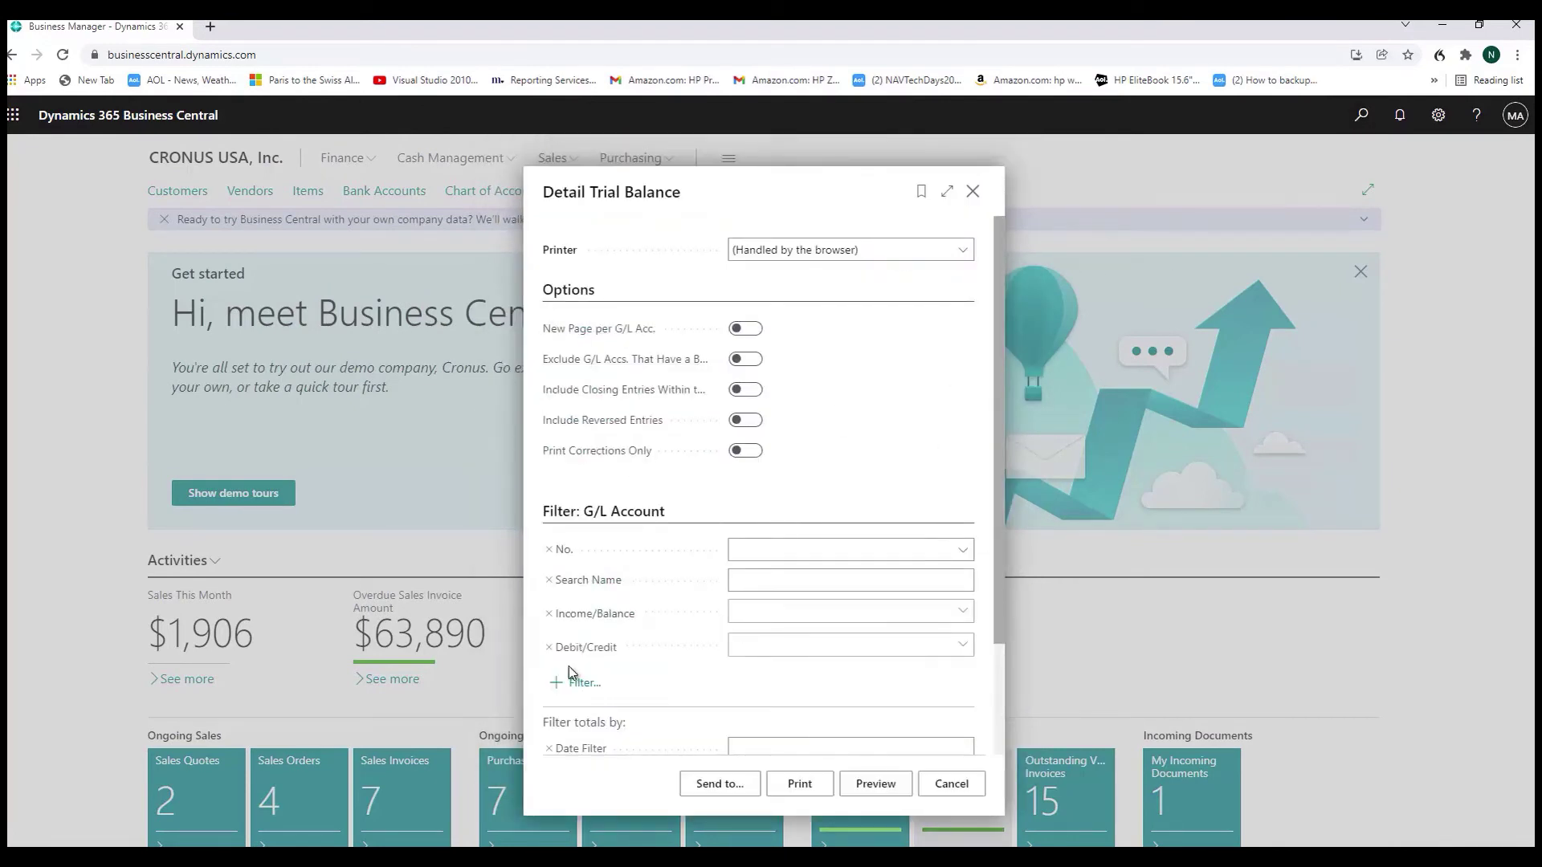
left_click(765, 551)
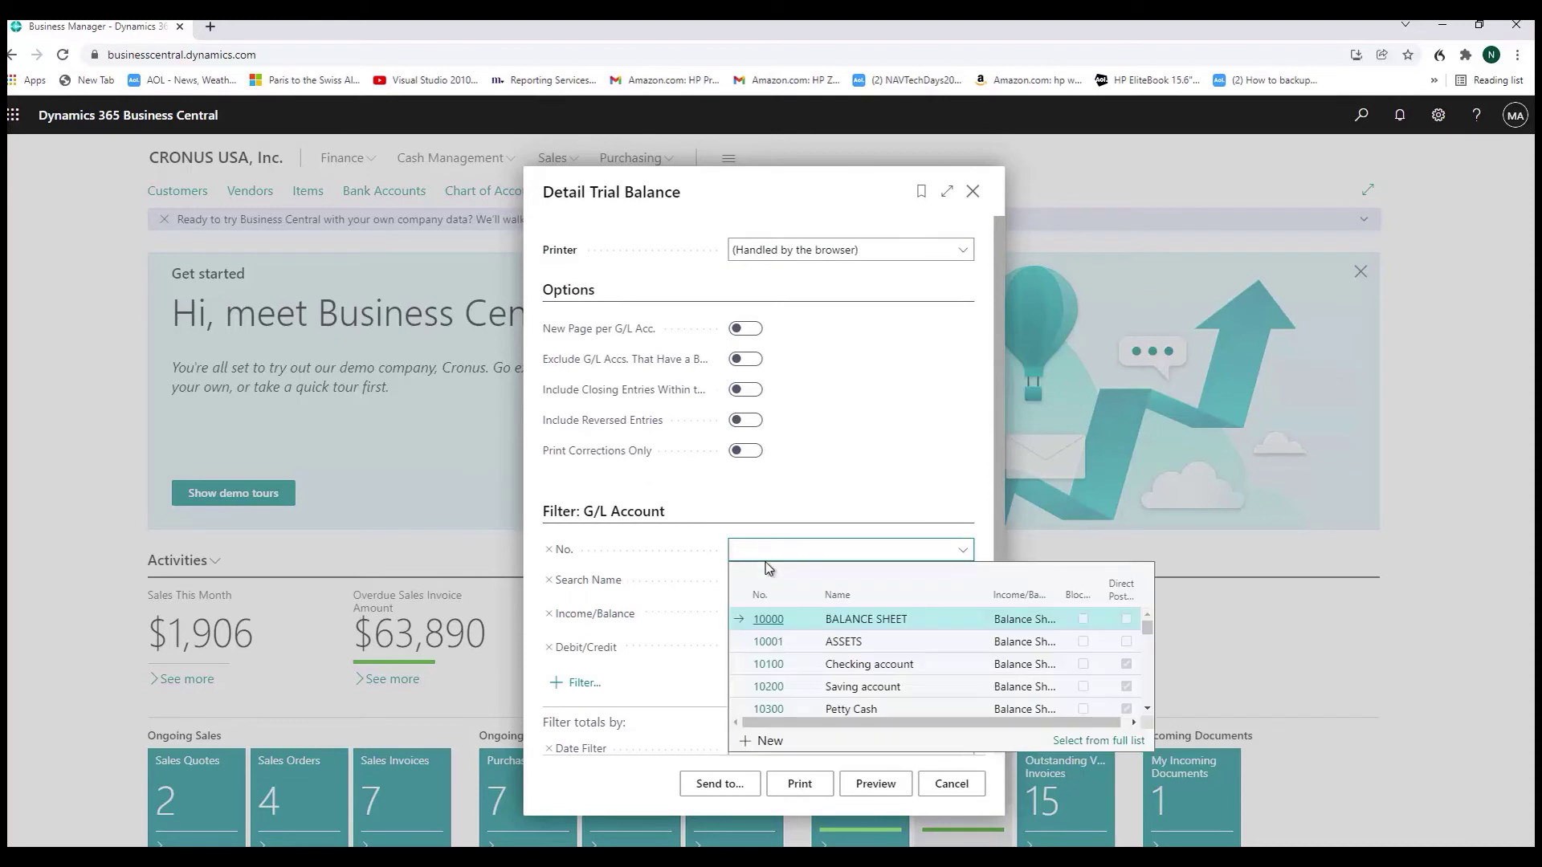
type("60100")
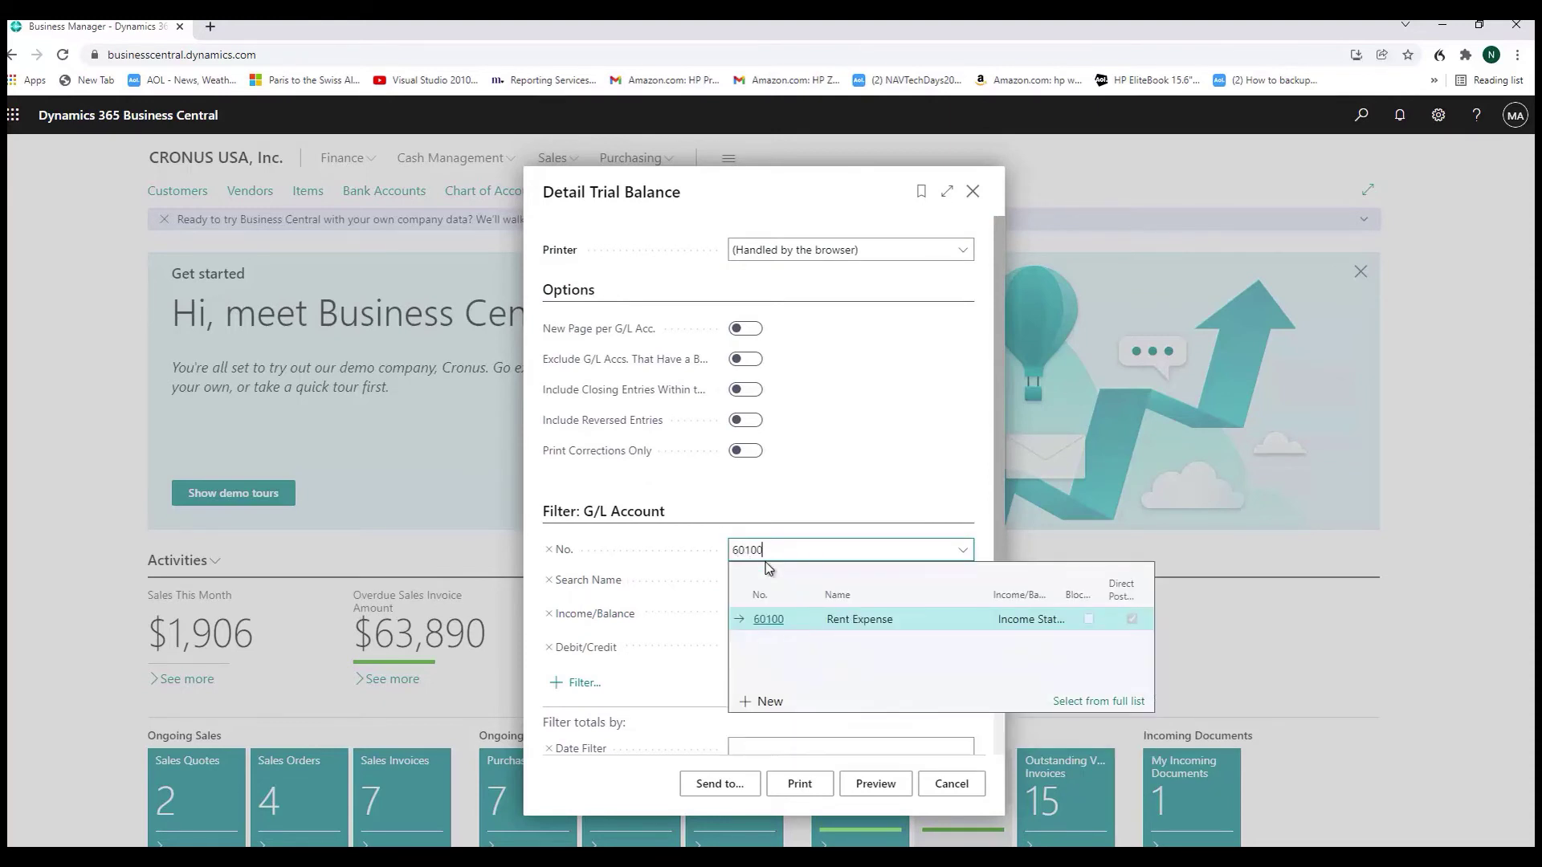
left_click(776, 626)
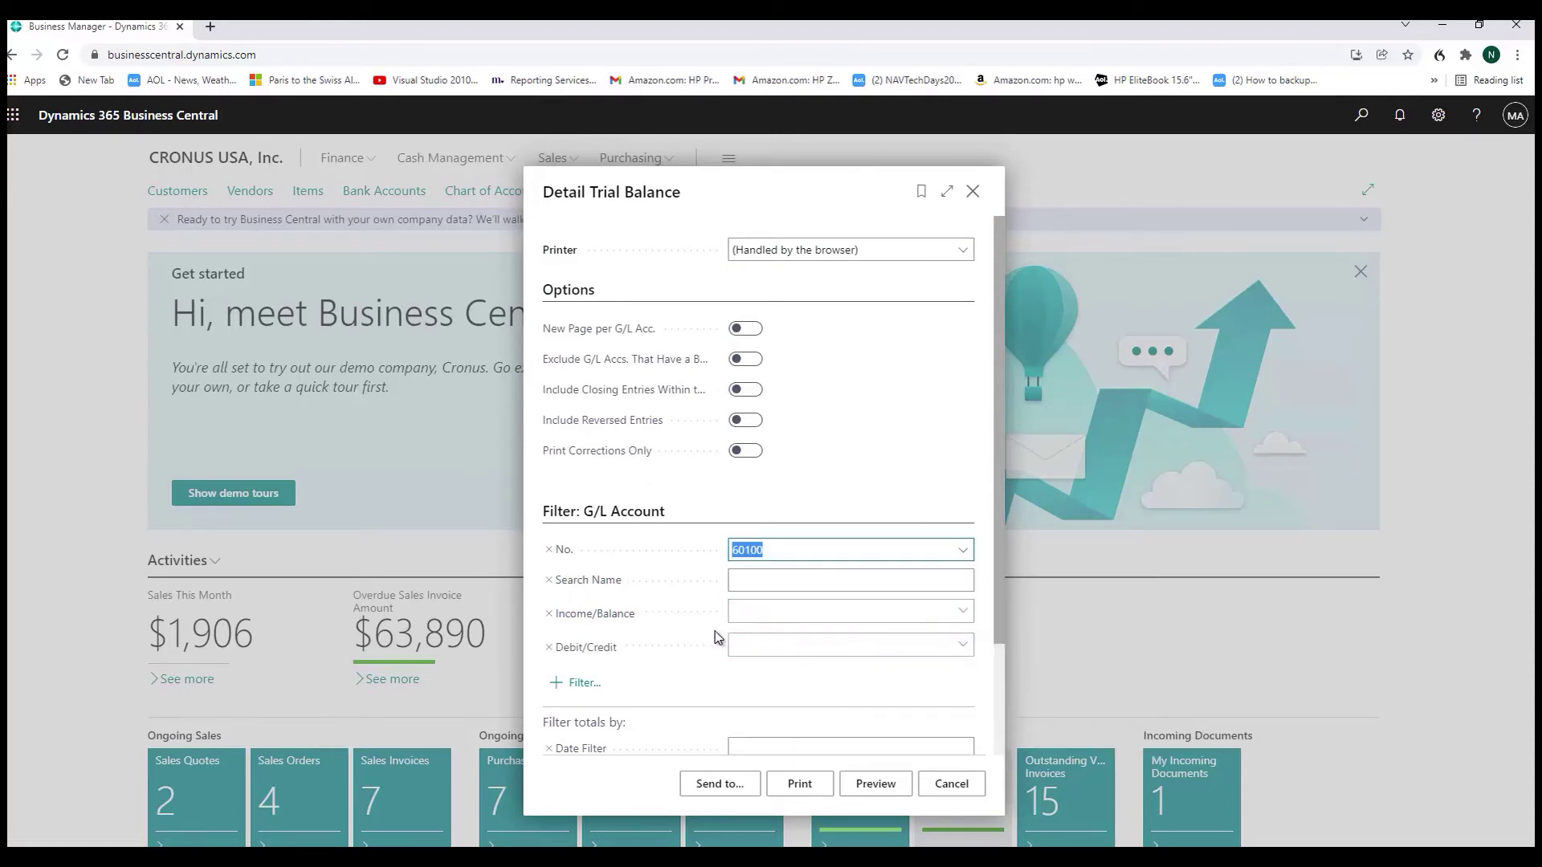
Set the Date Filter on the Detail Trial Balance totals to the accounting periods p1..p12
scroll(753, 696, "down", 3)
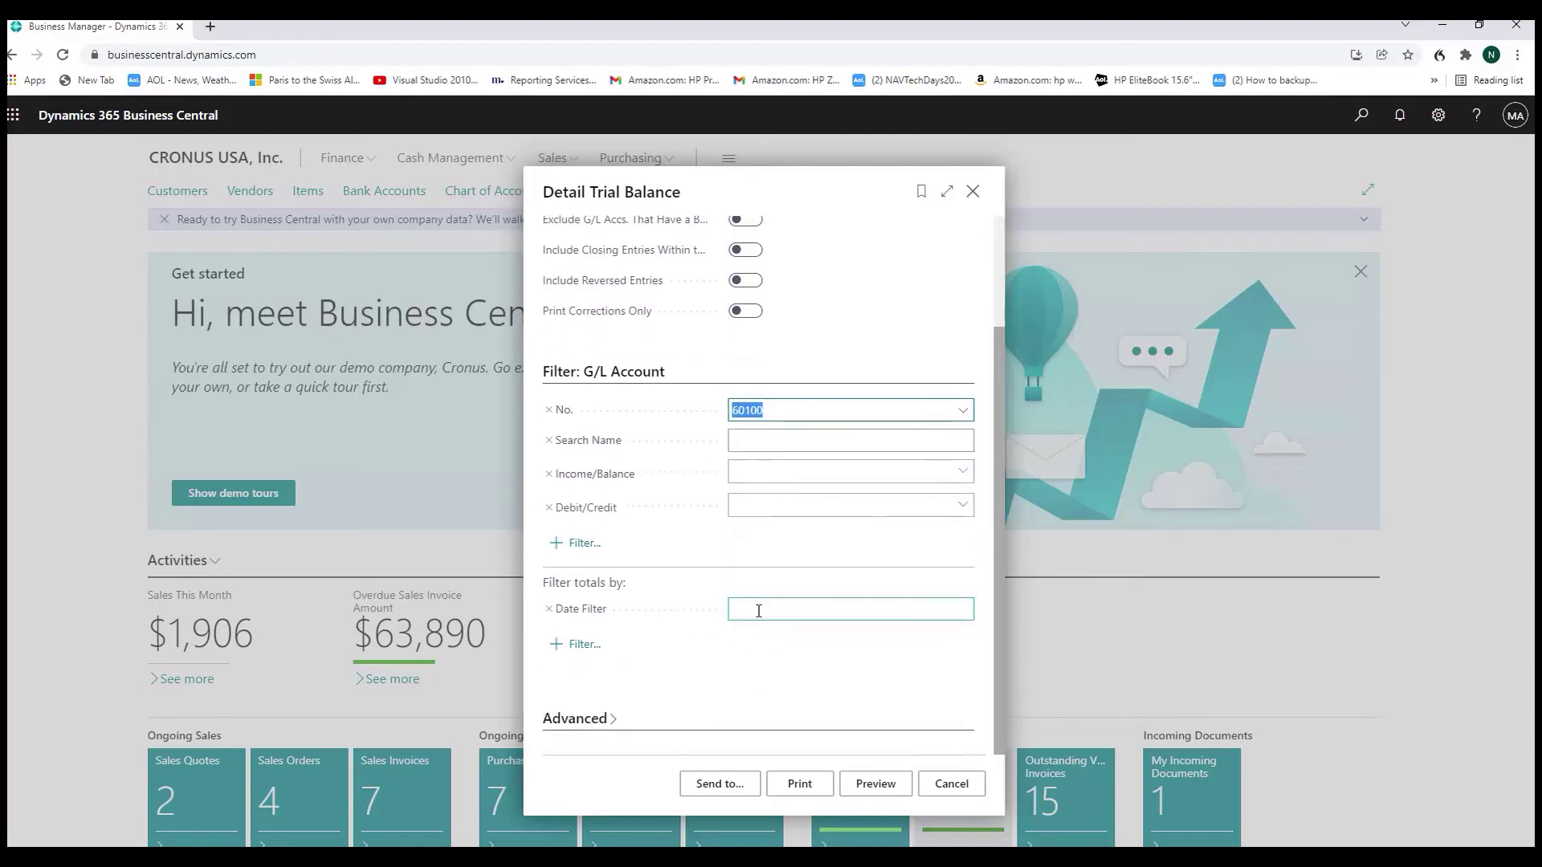
left_click(758, 612)
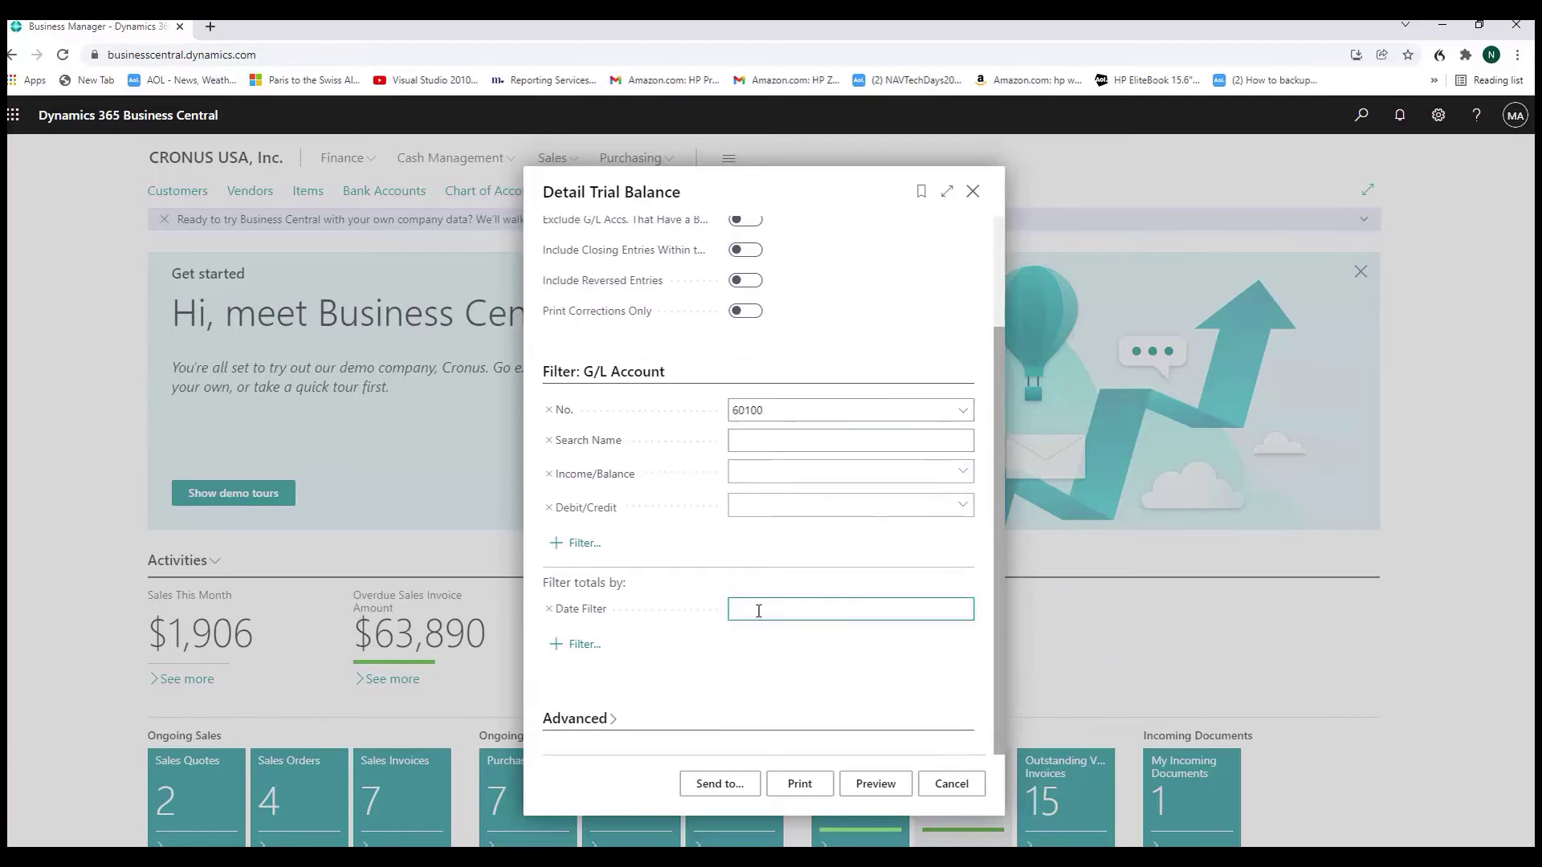
type("p1..p12")
key("Return")
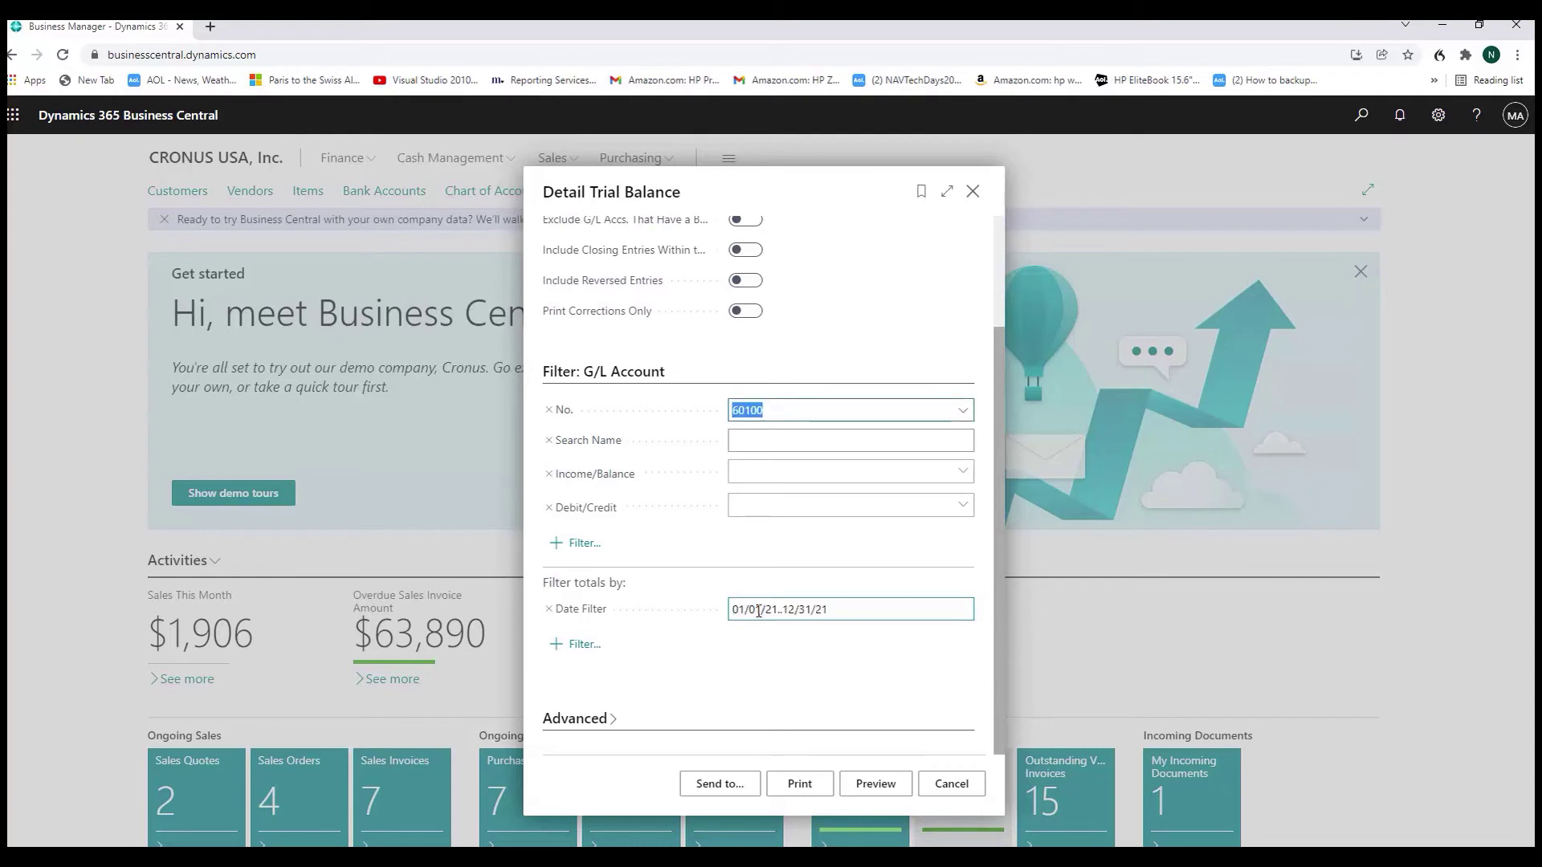
Add a Department Filter to the report totals, leave it blank, and preview the Detail Trial Balance for all departments
left_click(562, 644)
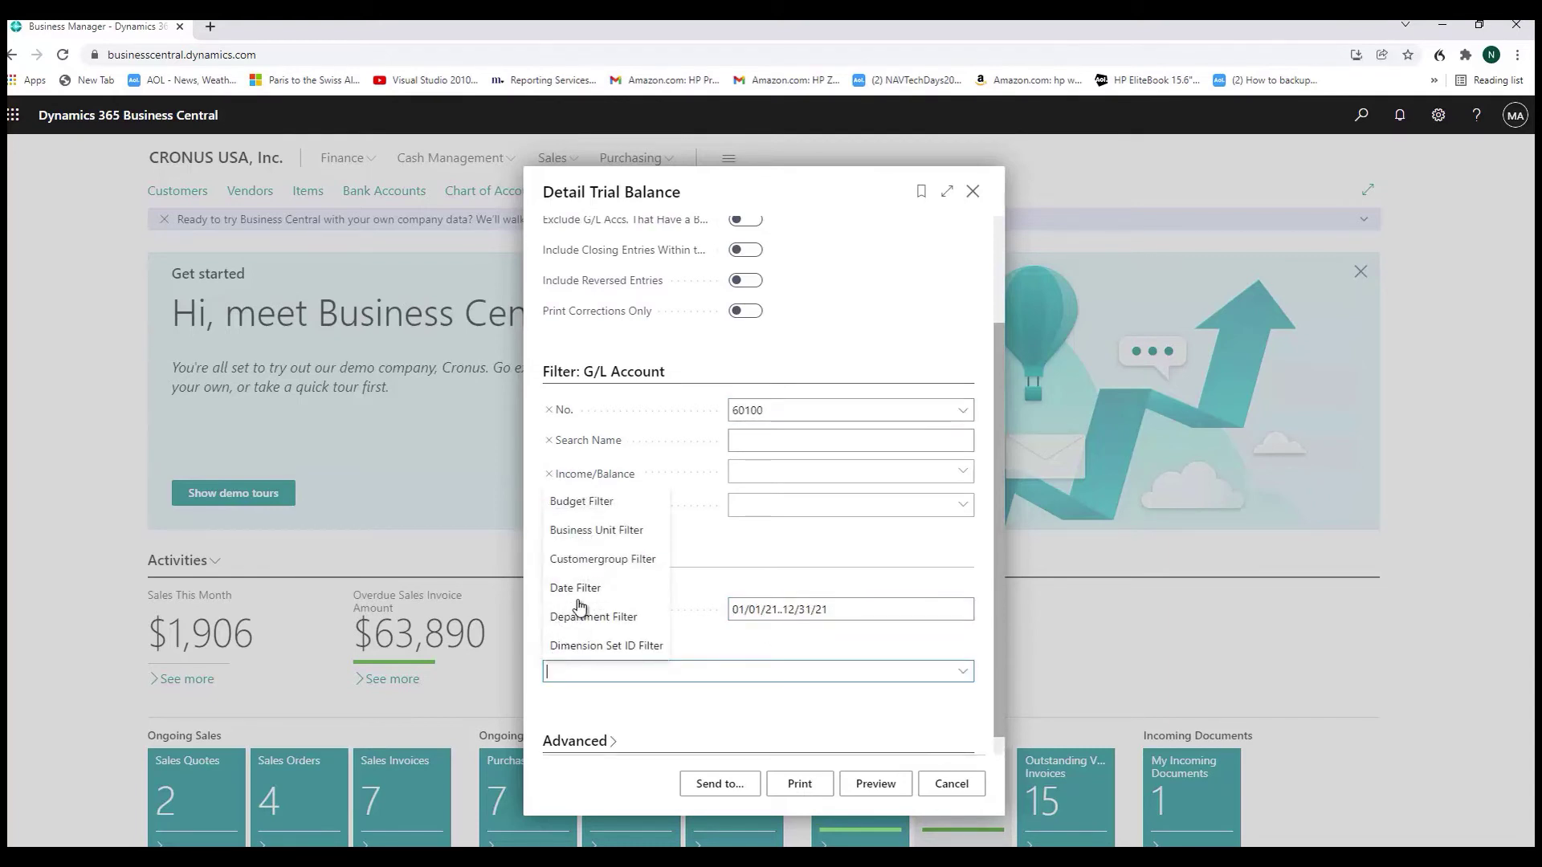
left_click(583, 617)
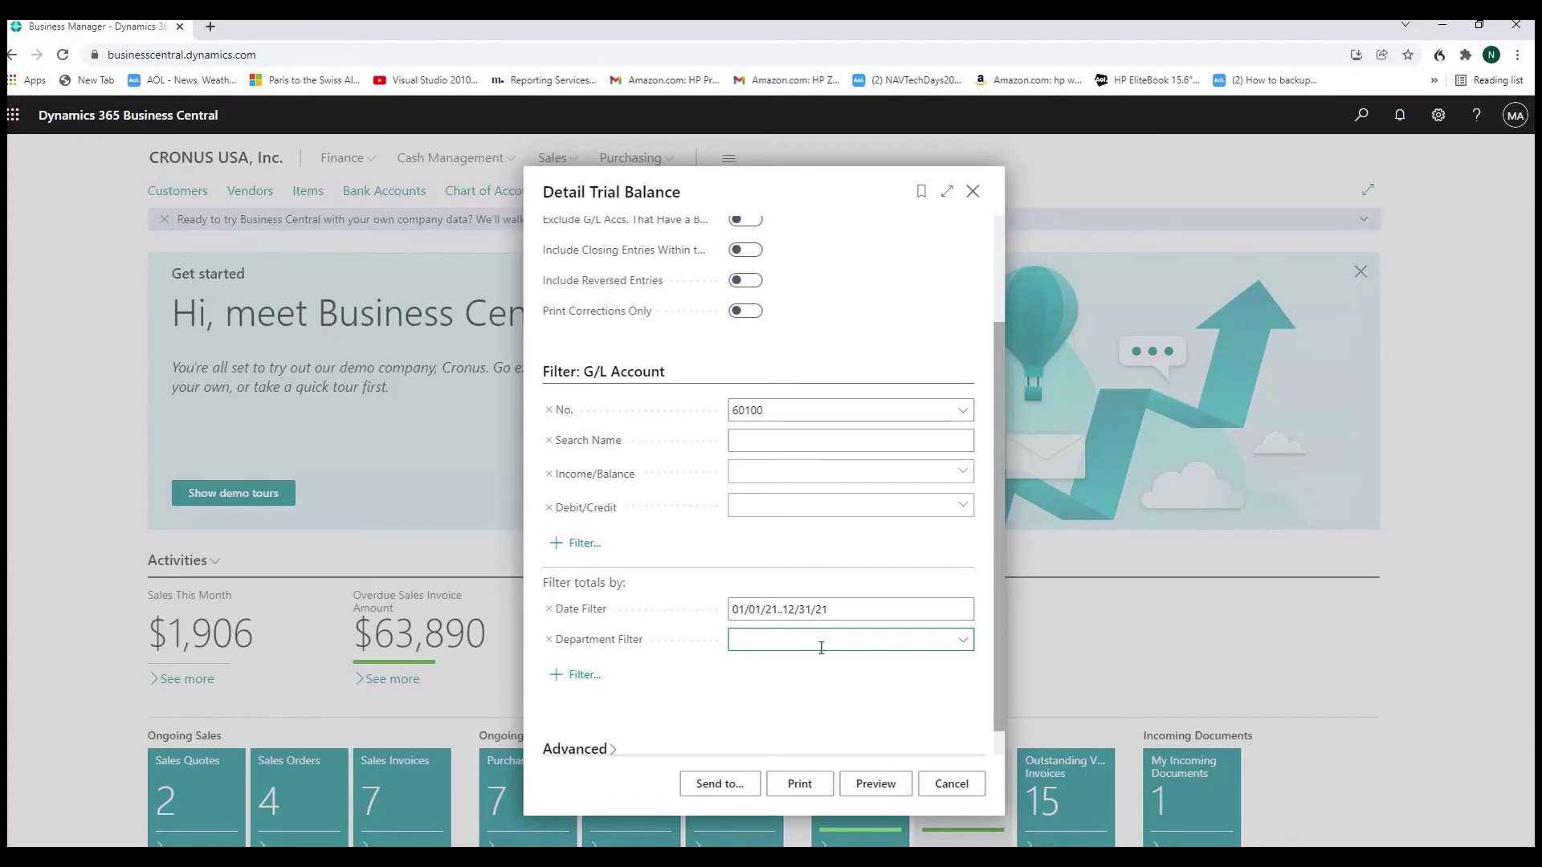
left_click(882, 786)
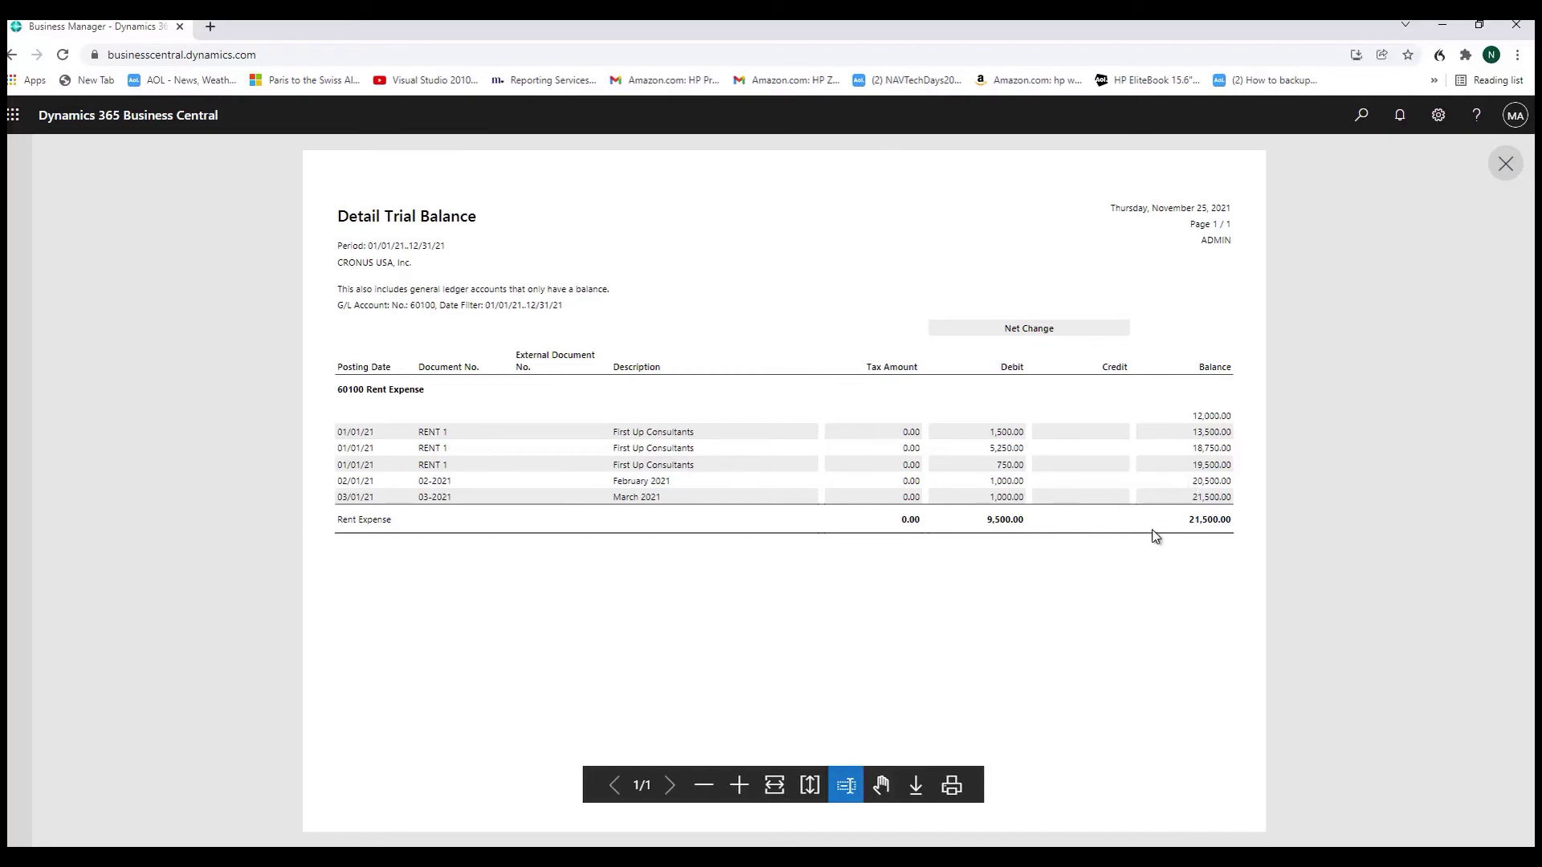
left_click(1506, 164)
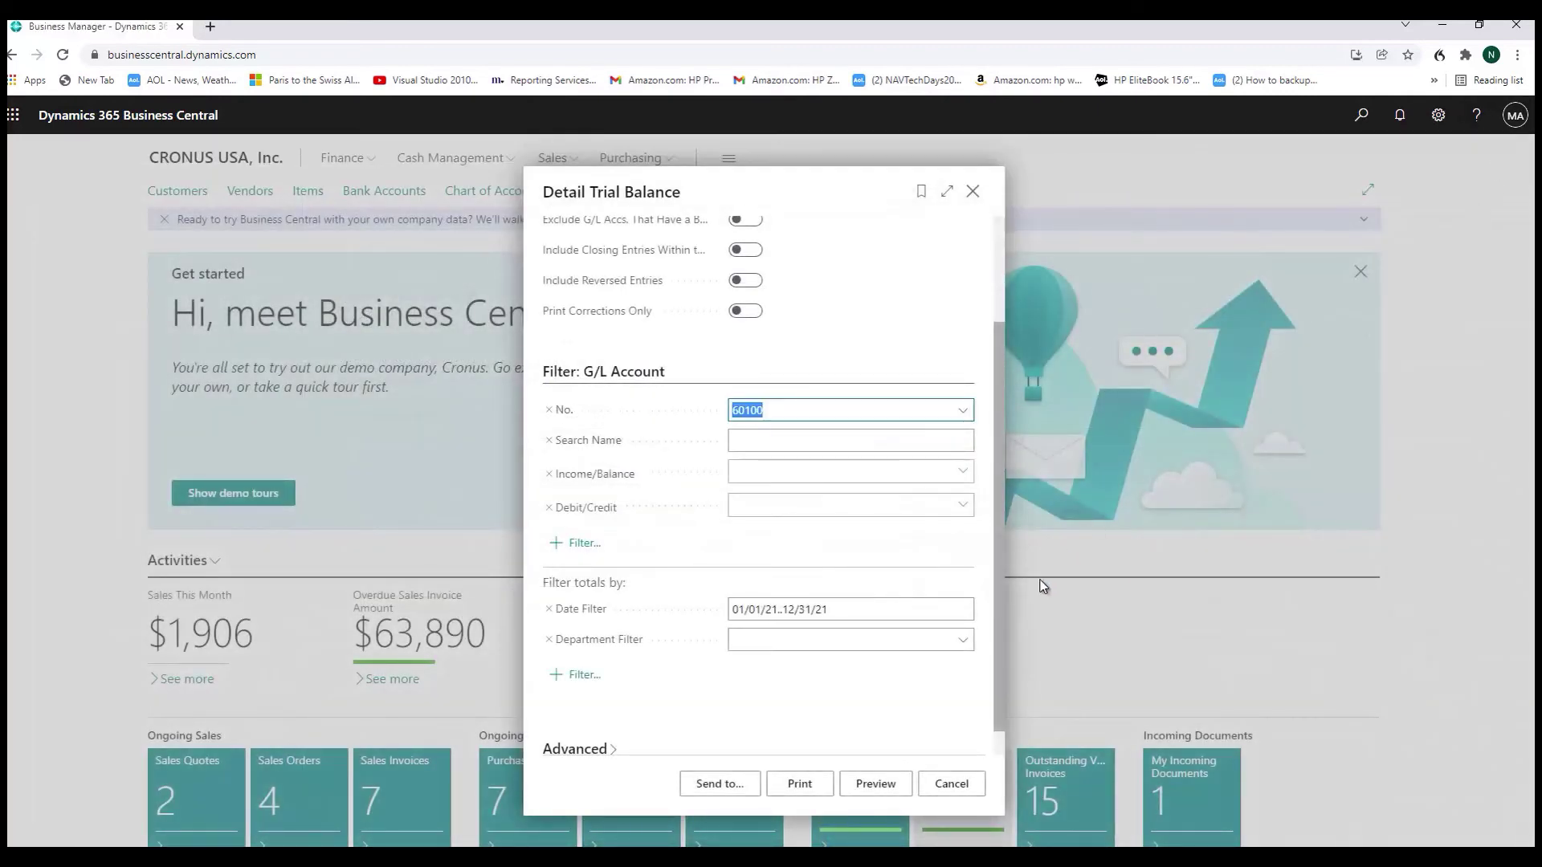
Set the report's Department Filter to PROD and preview the Rent Expense entries for Production
left_click(963, 640)
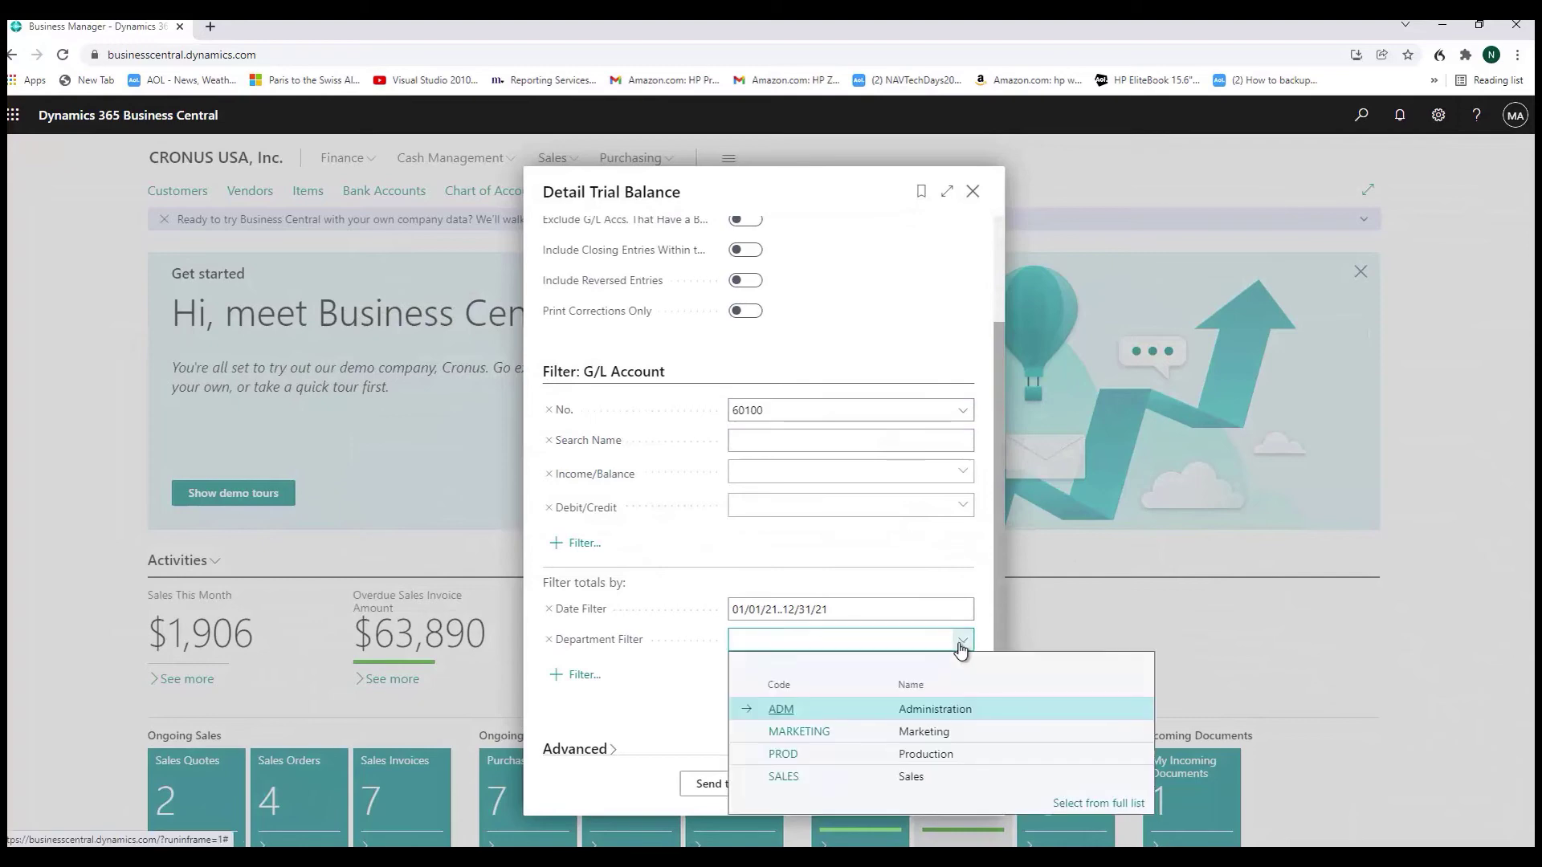
left_click(800, 757)
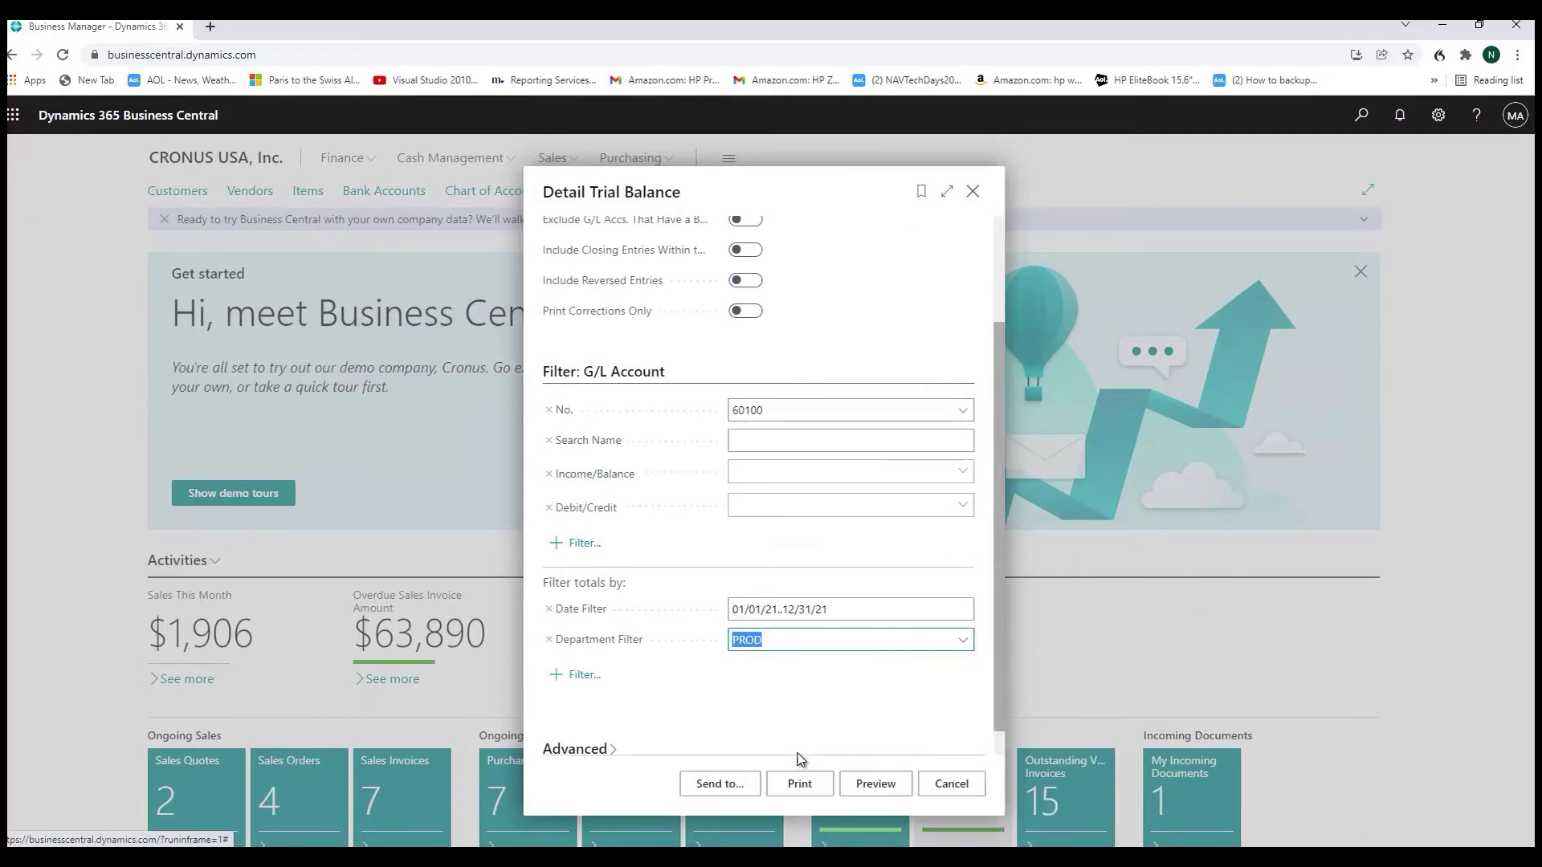
left_click(874, 784)
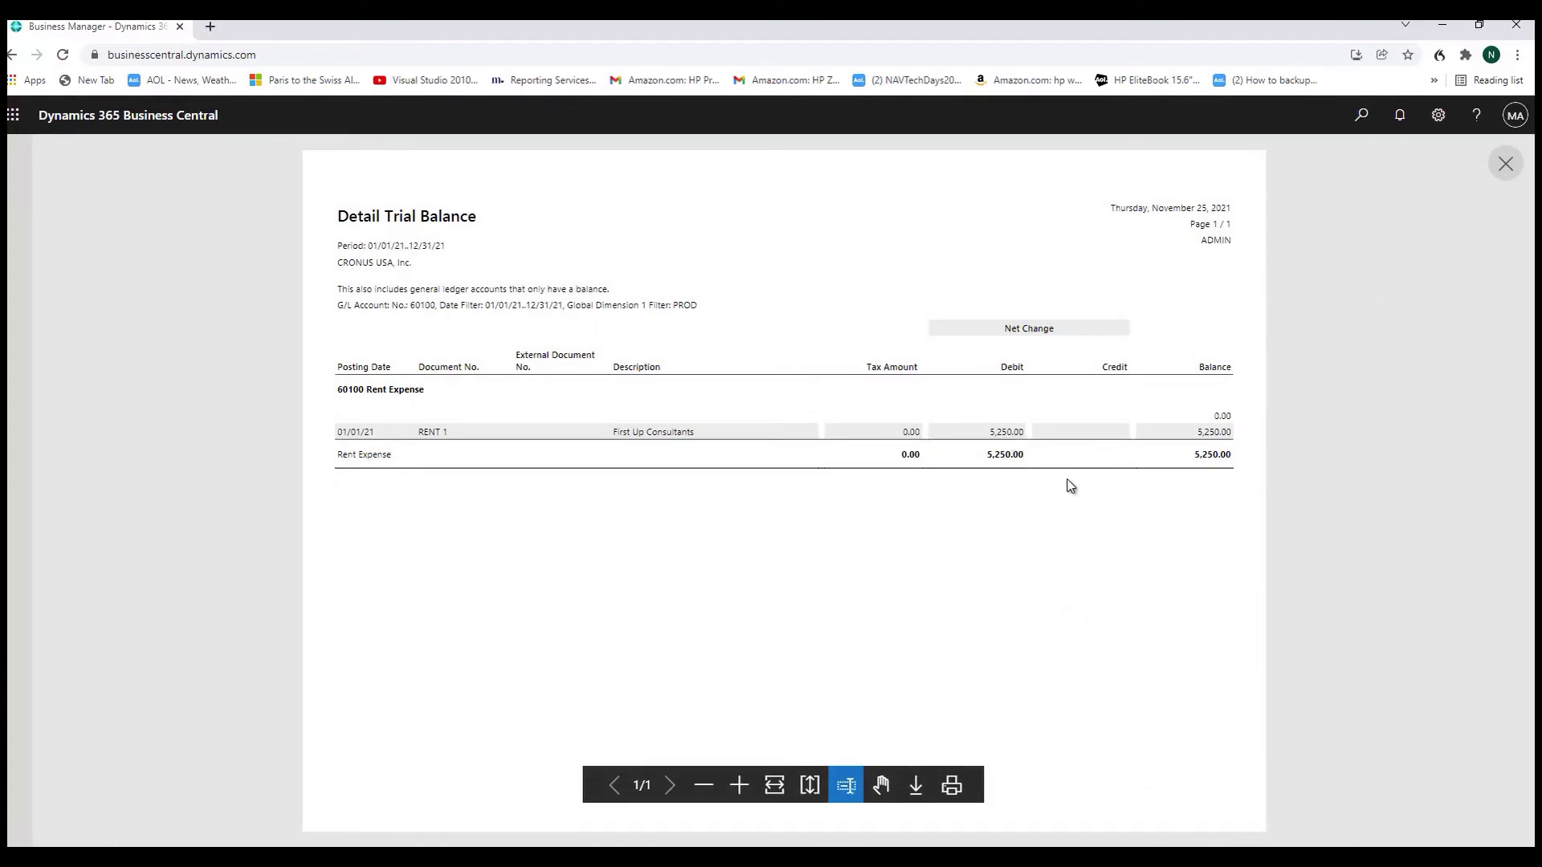
left_click(1505, 164)
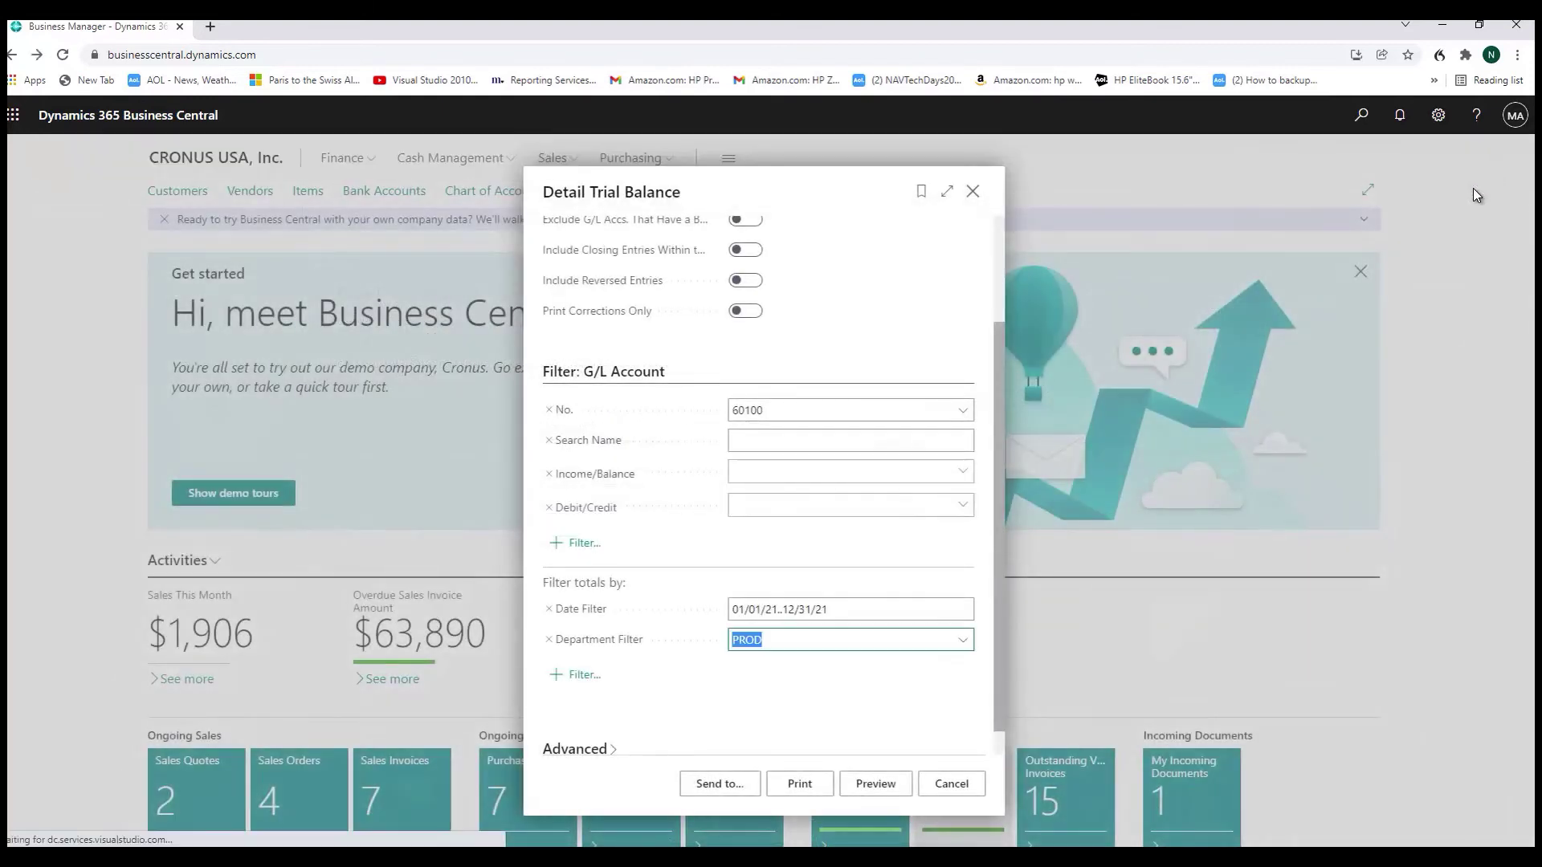
Switch the report's Department Filter to ADM, preview the Rent Expense entries for Administration, and close the report
left_click(962, 640)
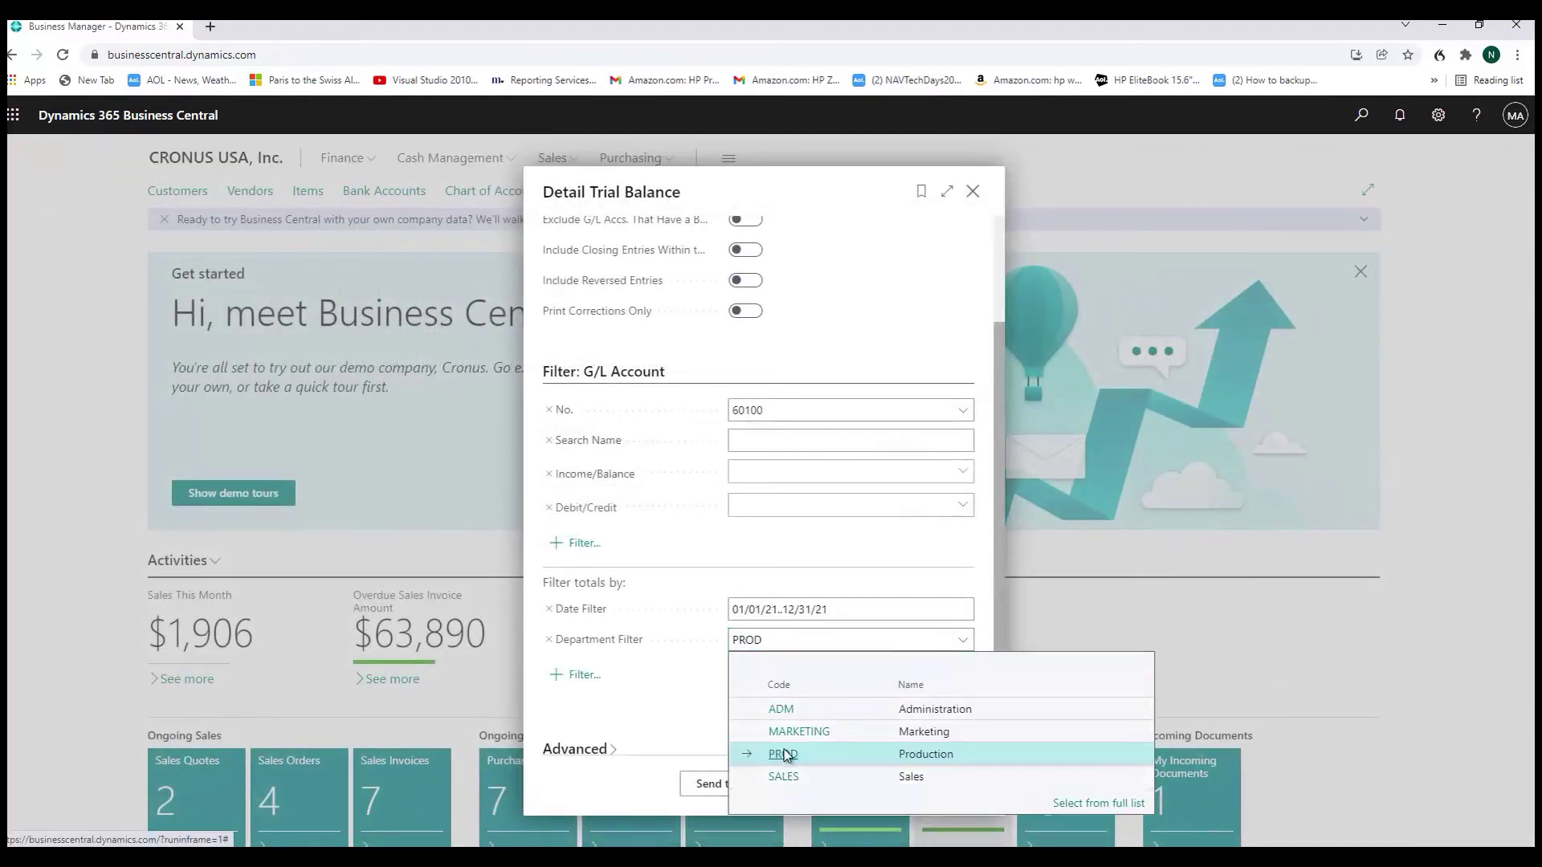
left_click(793, 710)
left_click(866, 787)
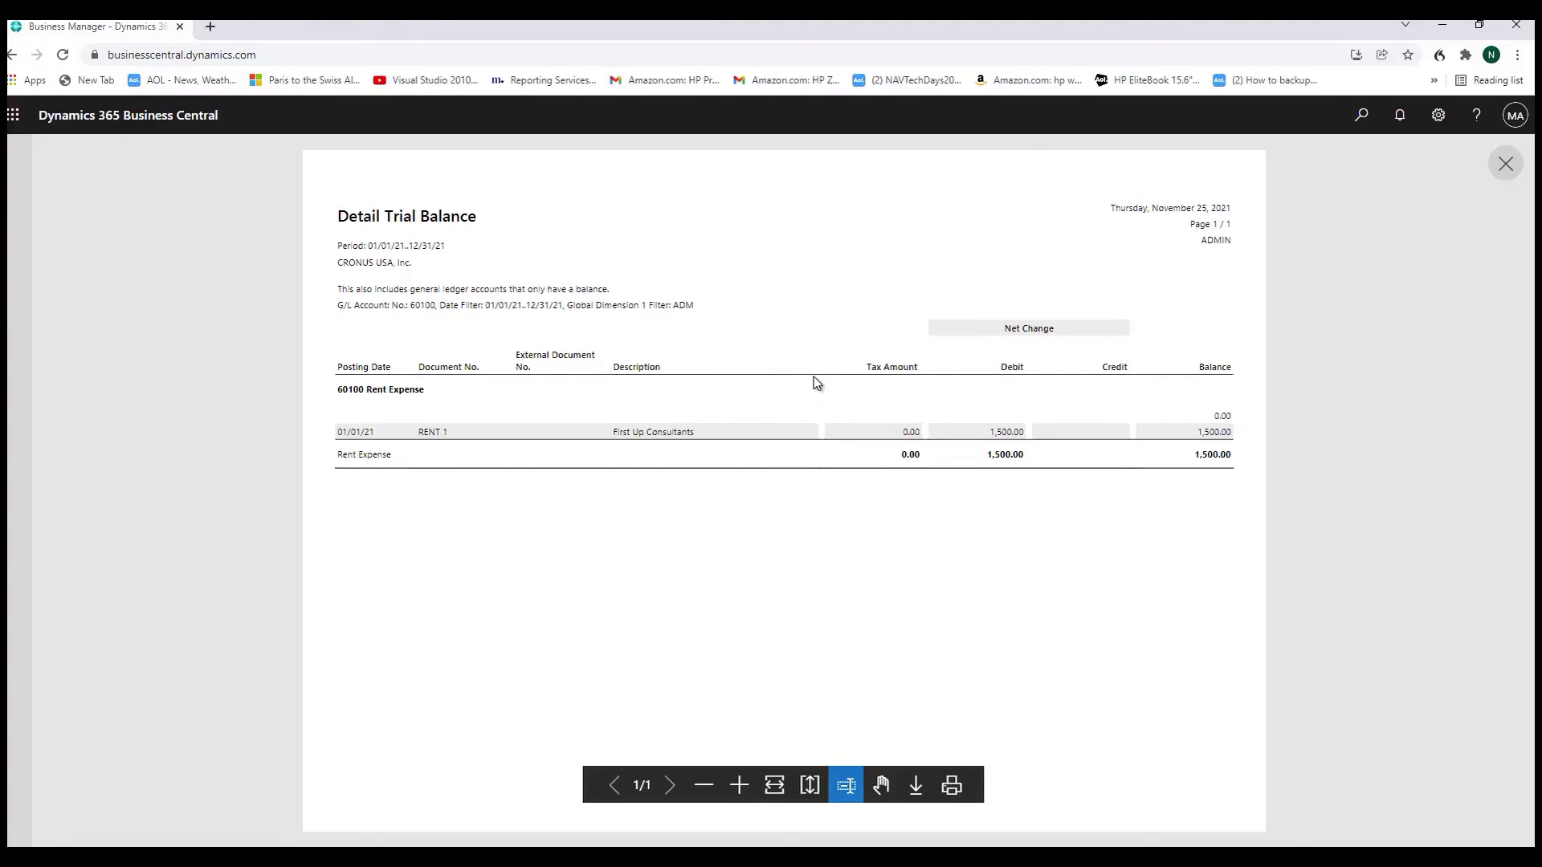
key("Escape")
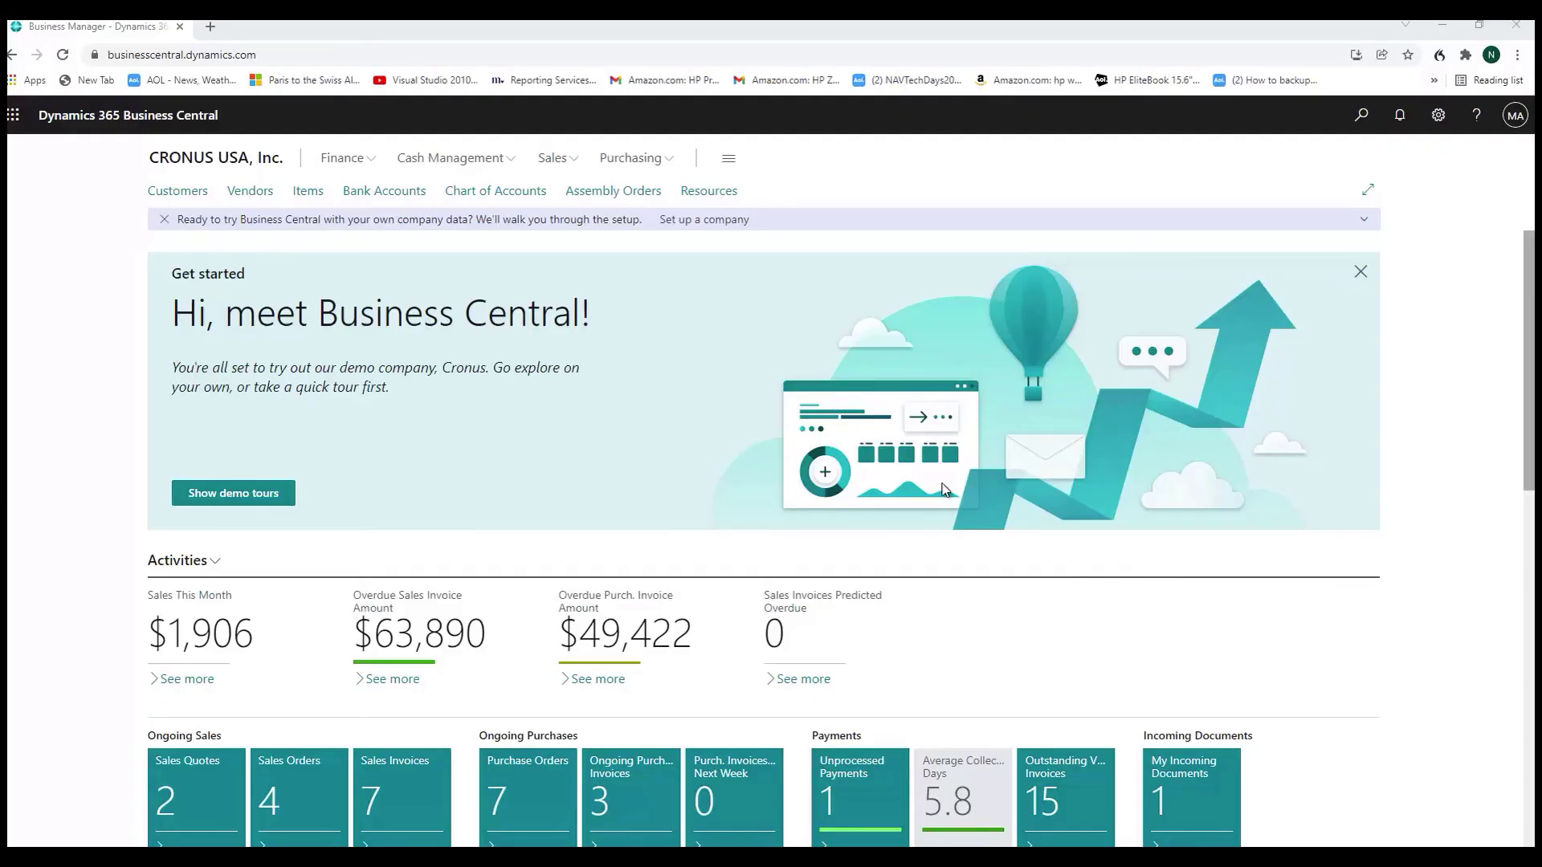
Search for "general" and open General Ledger Setup to review the global and shortcut dimension codes
left_click(1361, 117)
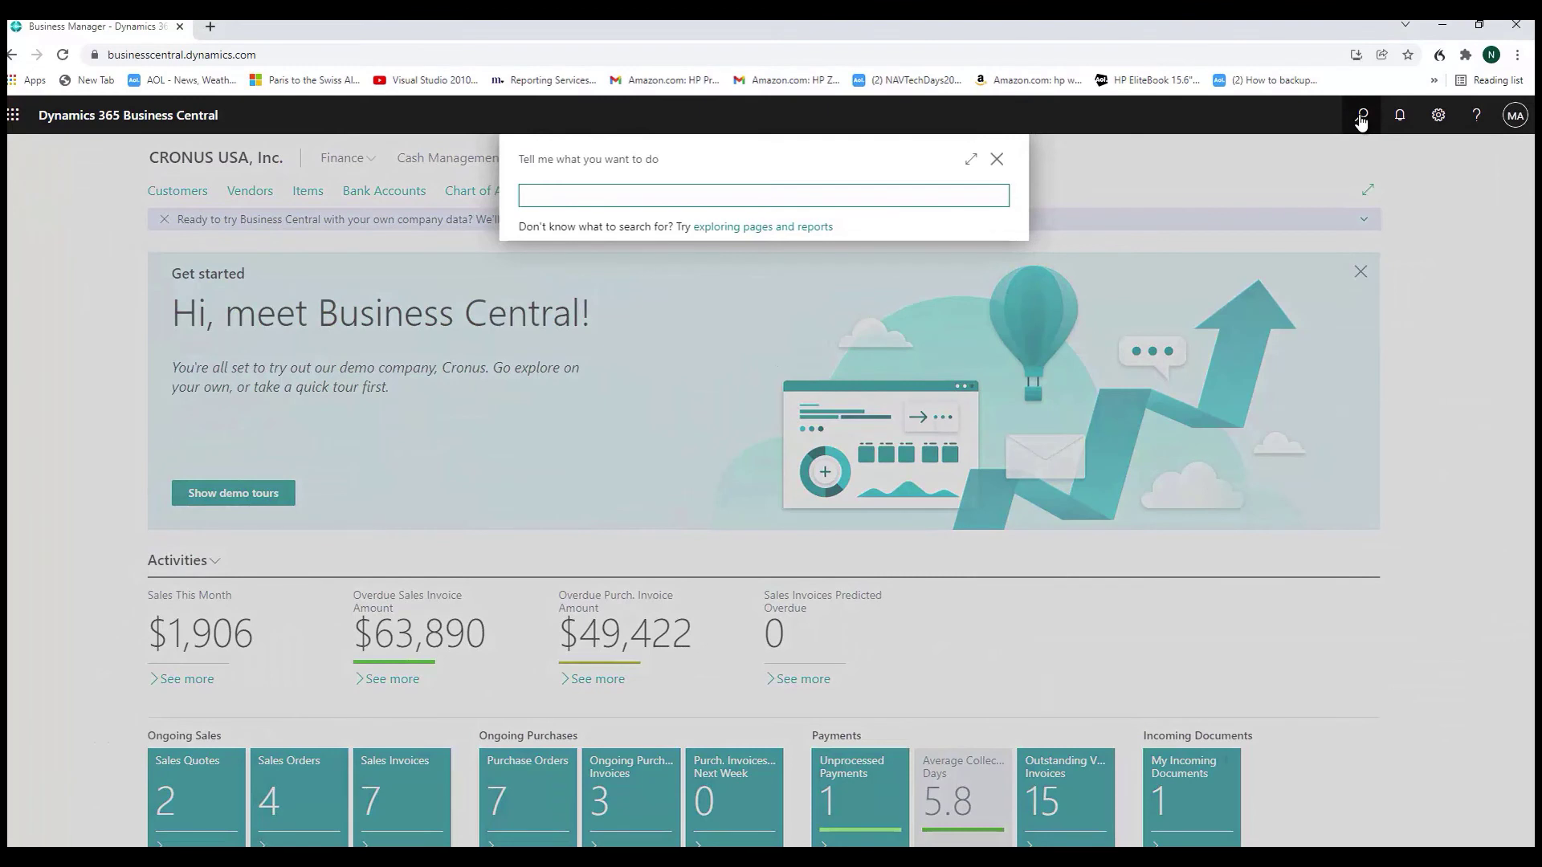
type("general")
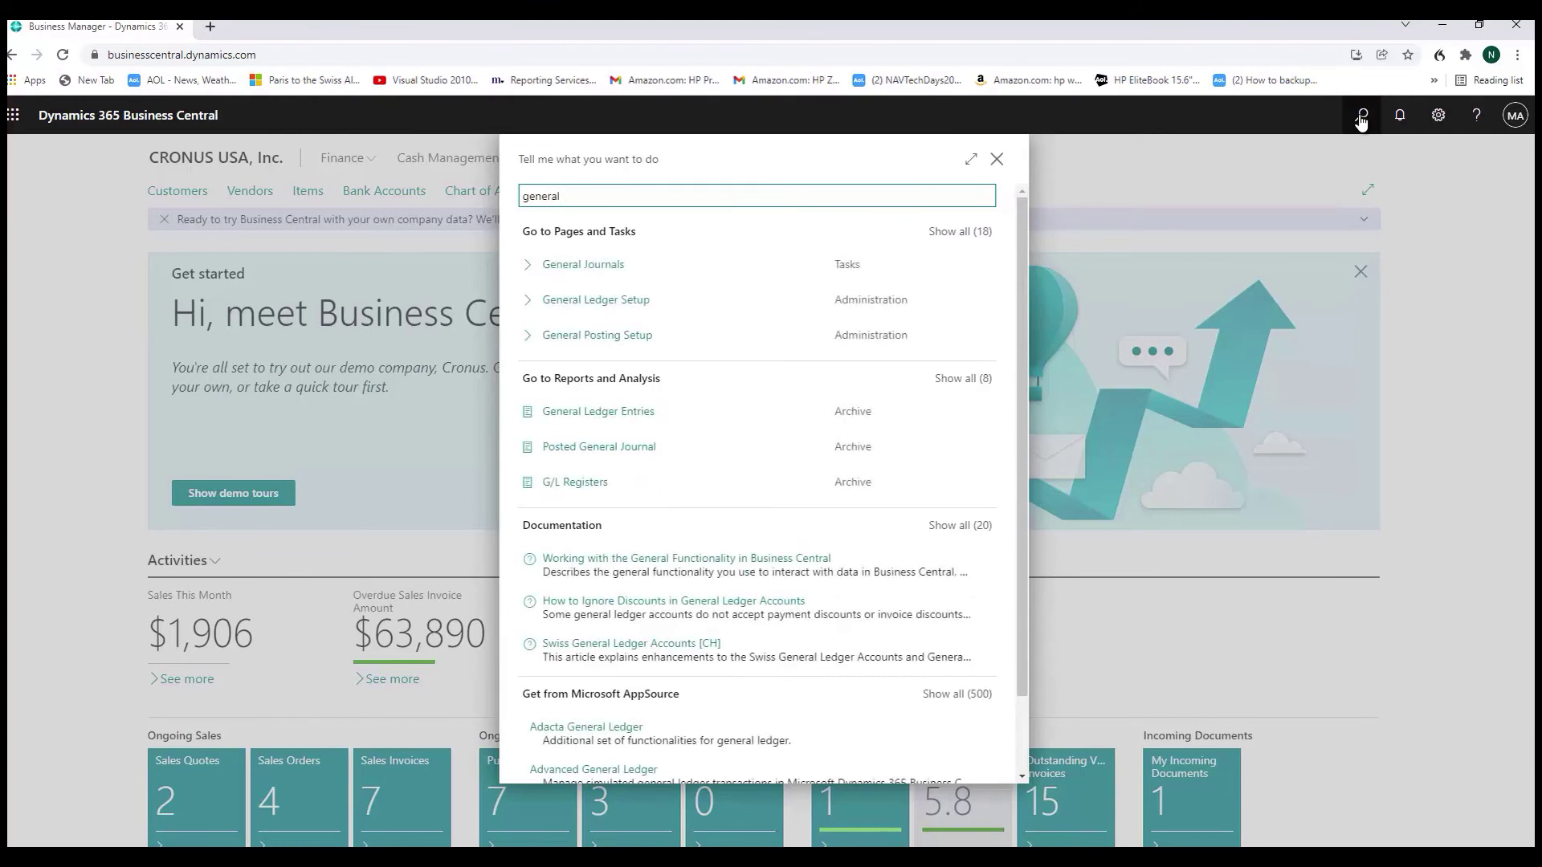
left_click(571, 305)
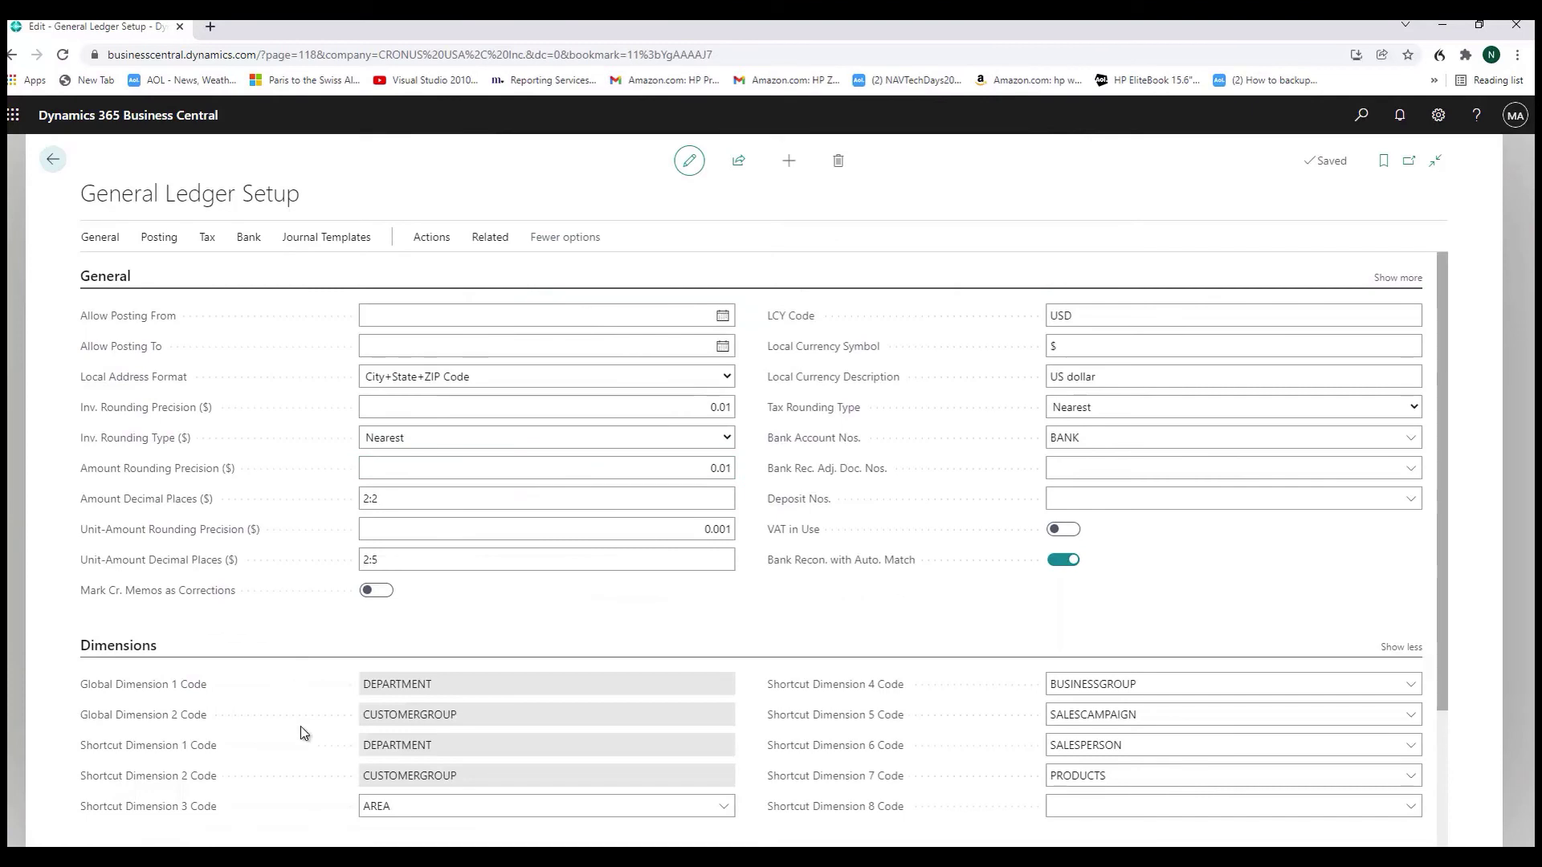
scroll(1205, 658, "down", 2)
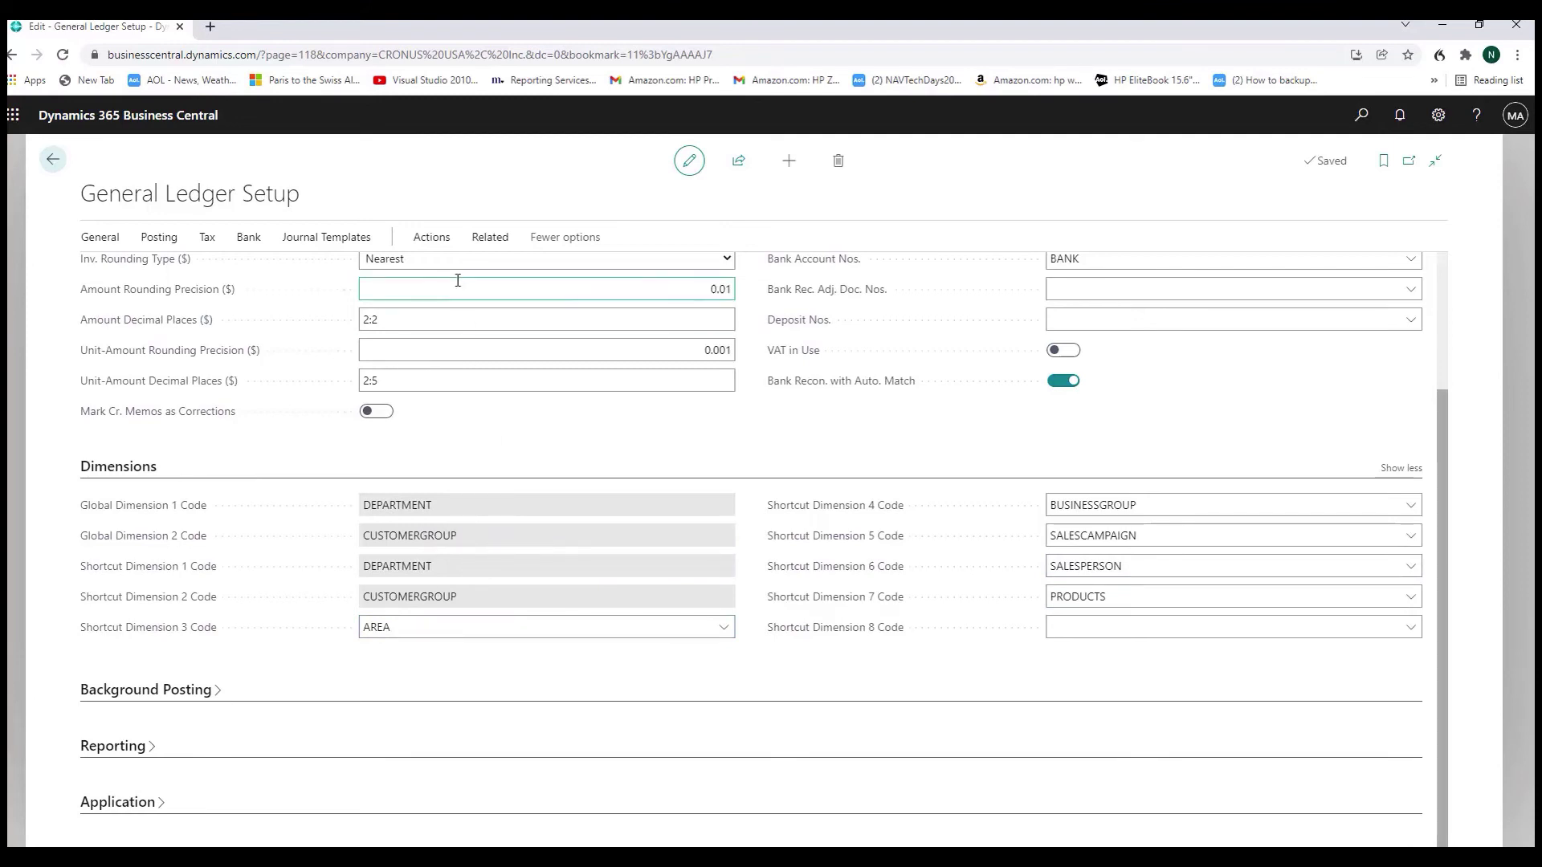
Open the Change Global Dimensions function, review its options without changing them, and return to the home page
left_click(432, 238)
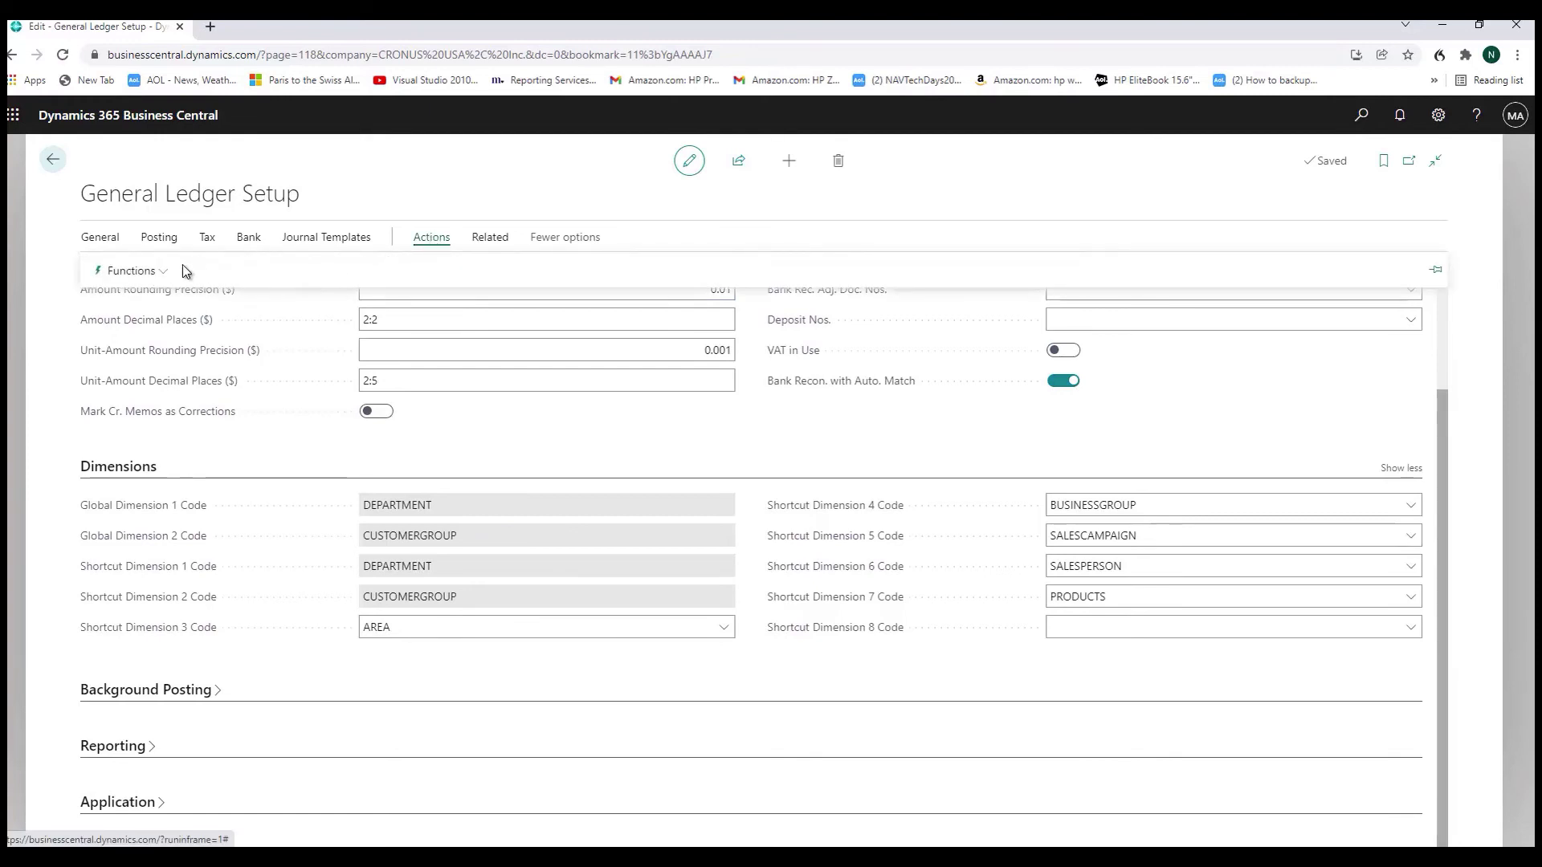
left_click(148, 272)
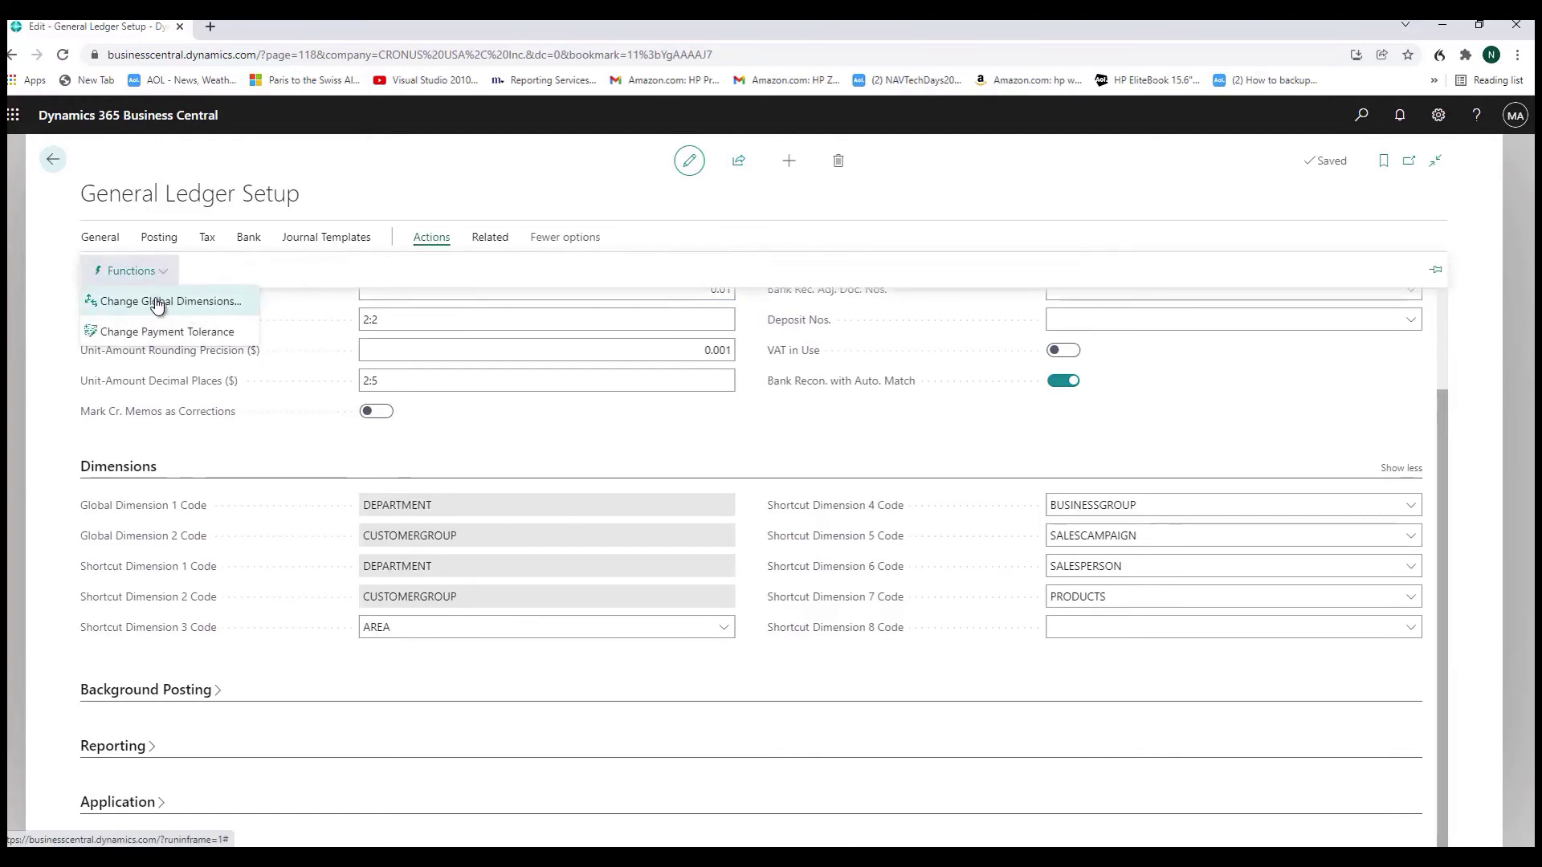
left_click(152, 303)
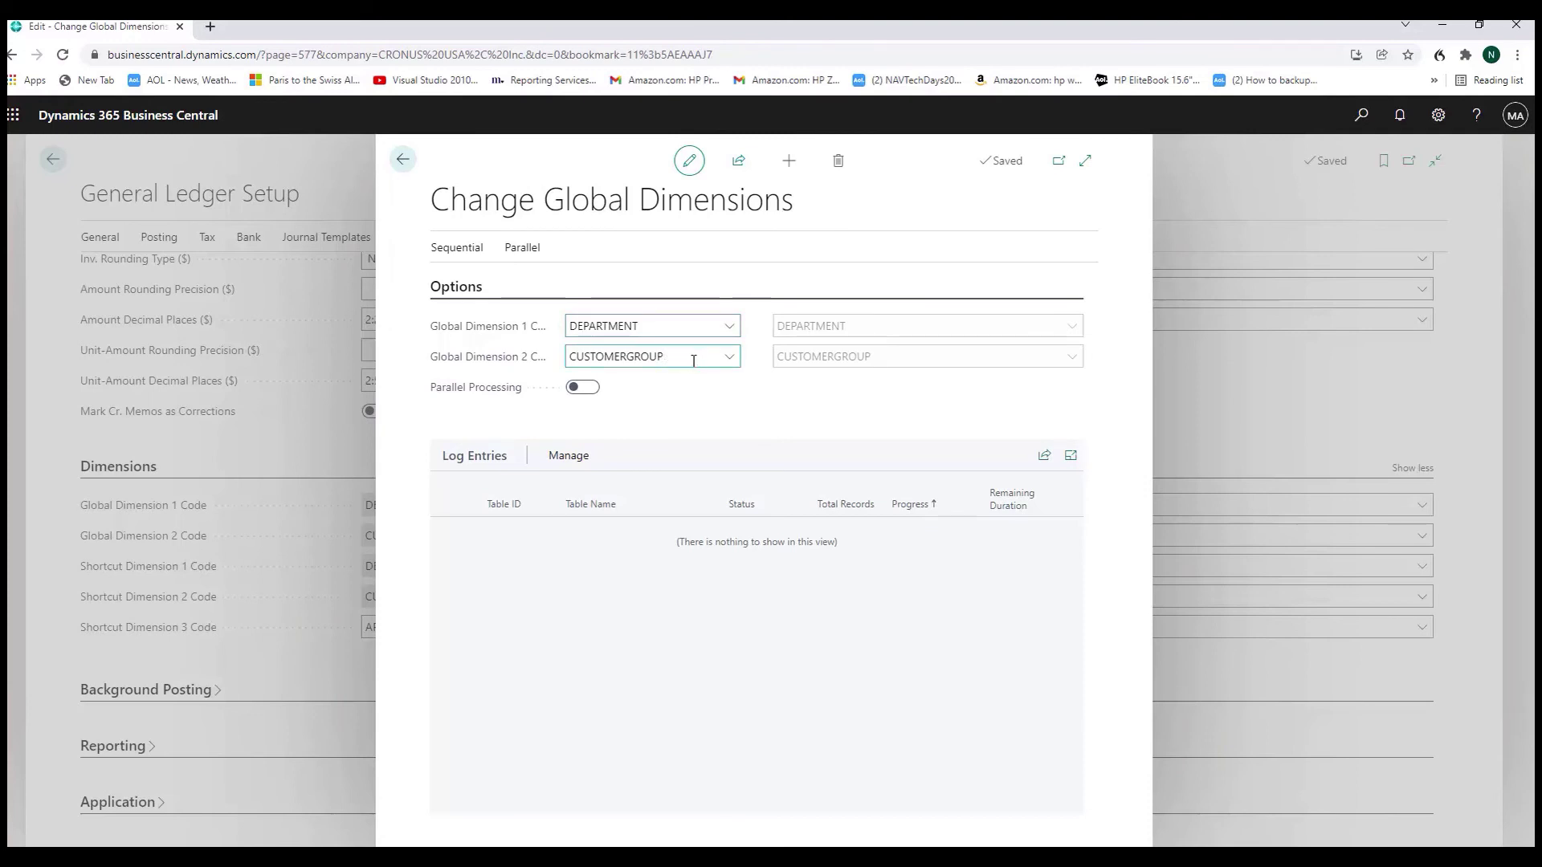
left_click(403, 159)
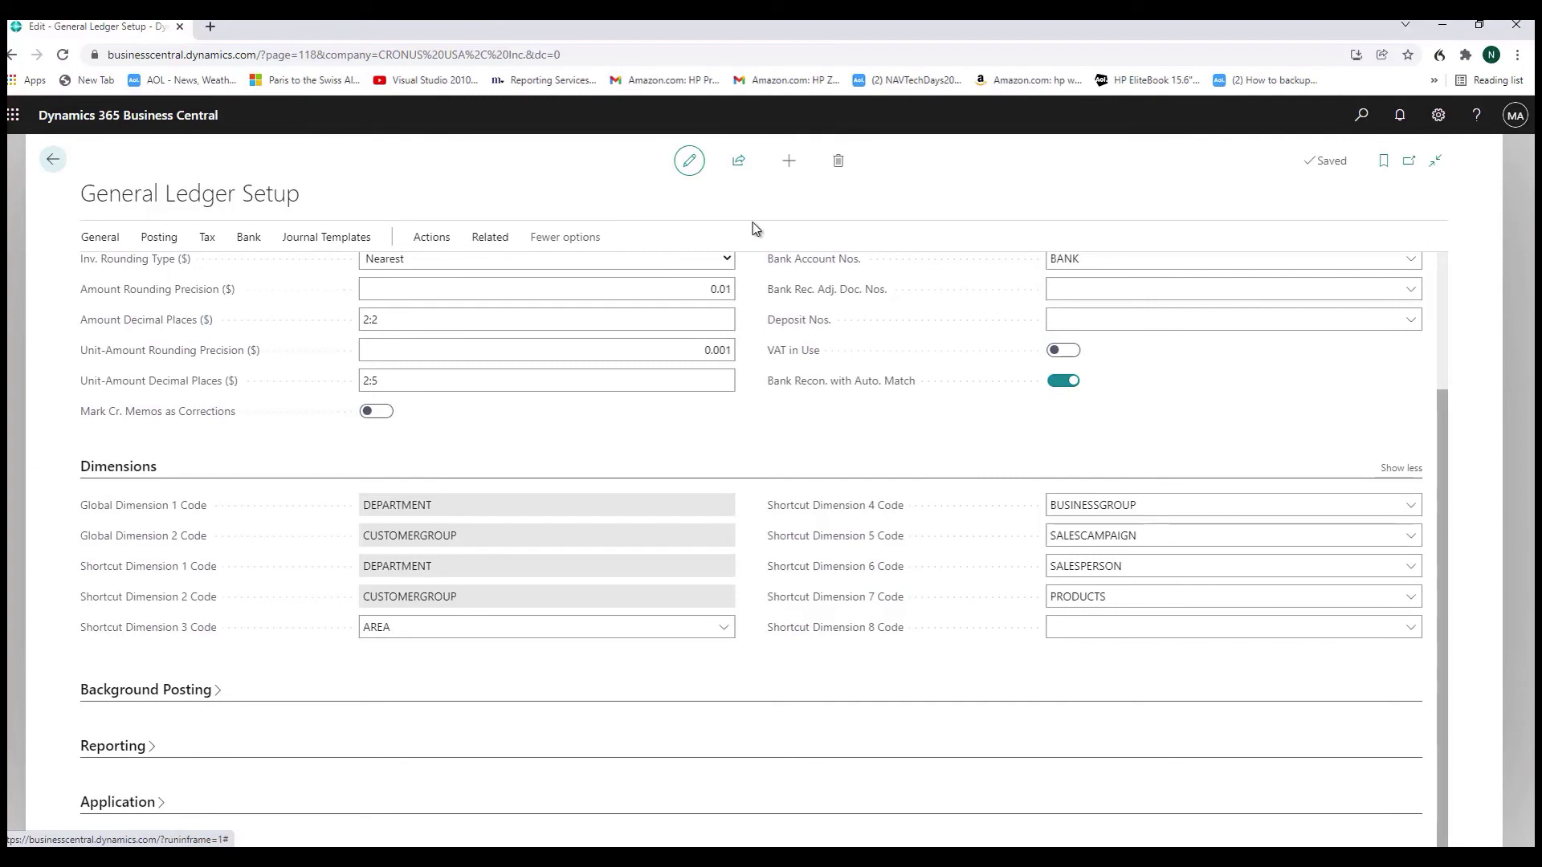
left_click(51, 163)
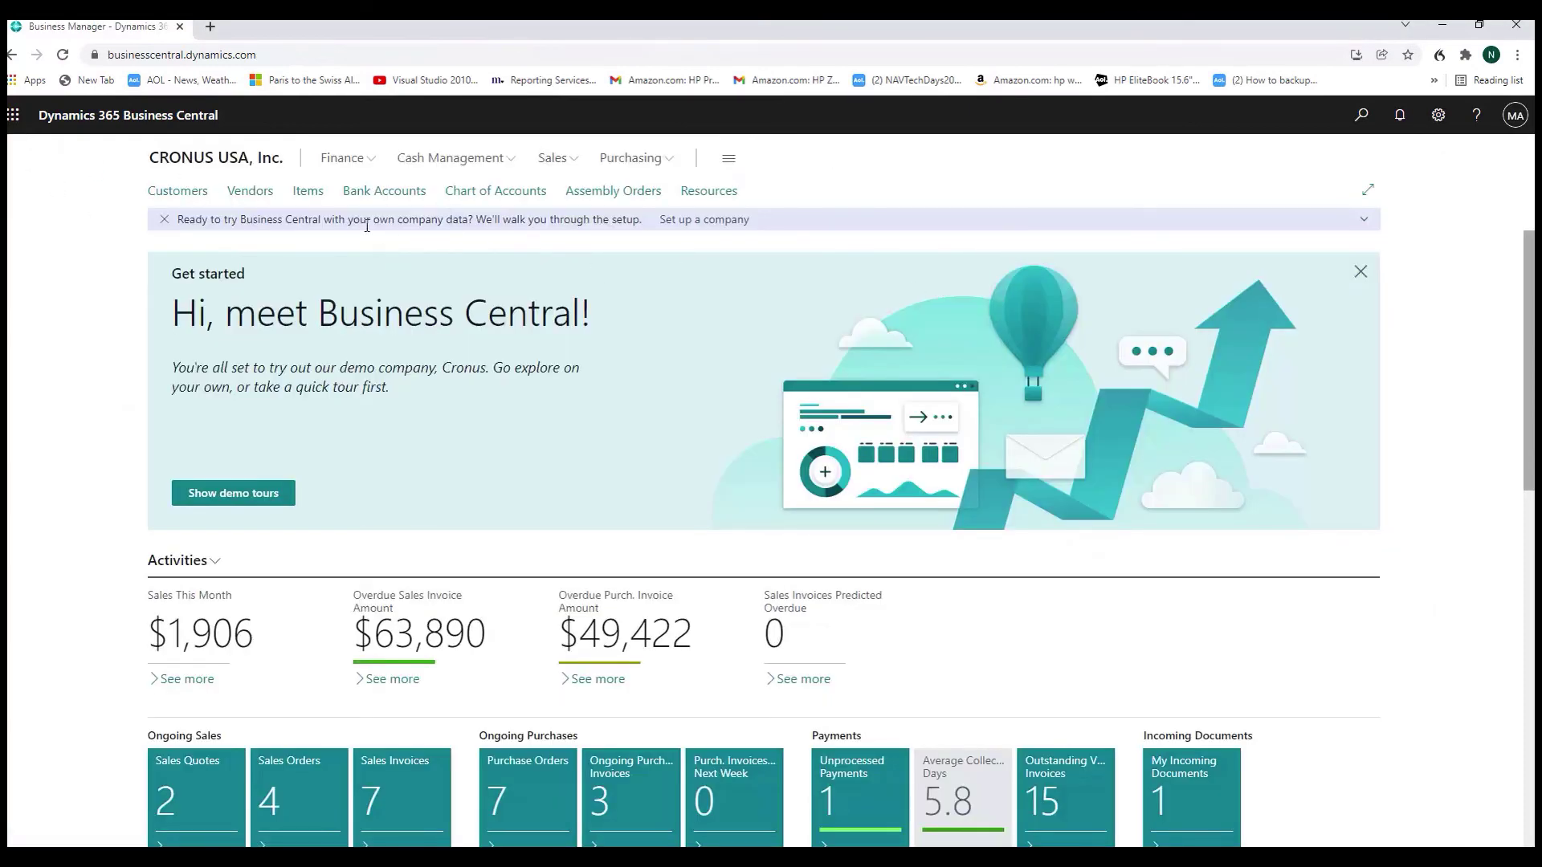
Open the Chart of Accounts and drill down into the Net Change entries of account 10400, Accounts Receivable
left_click(344, 158)
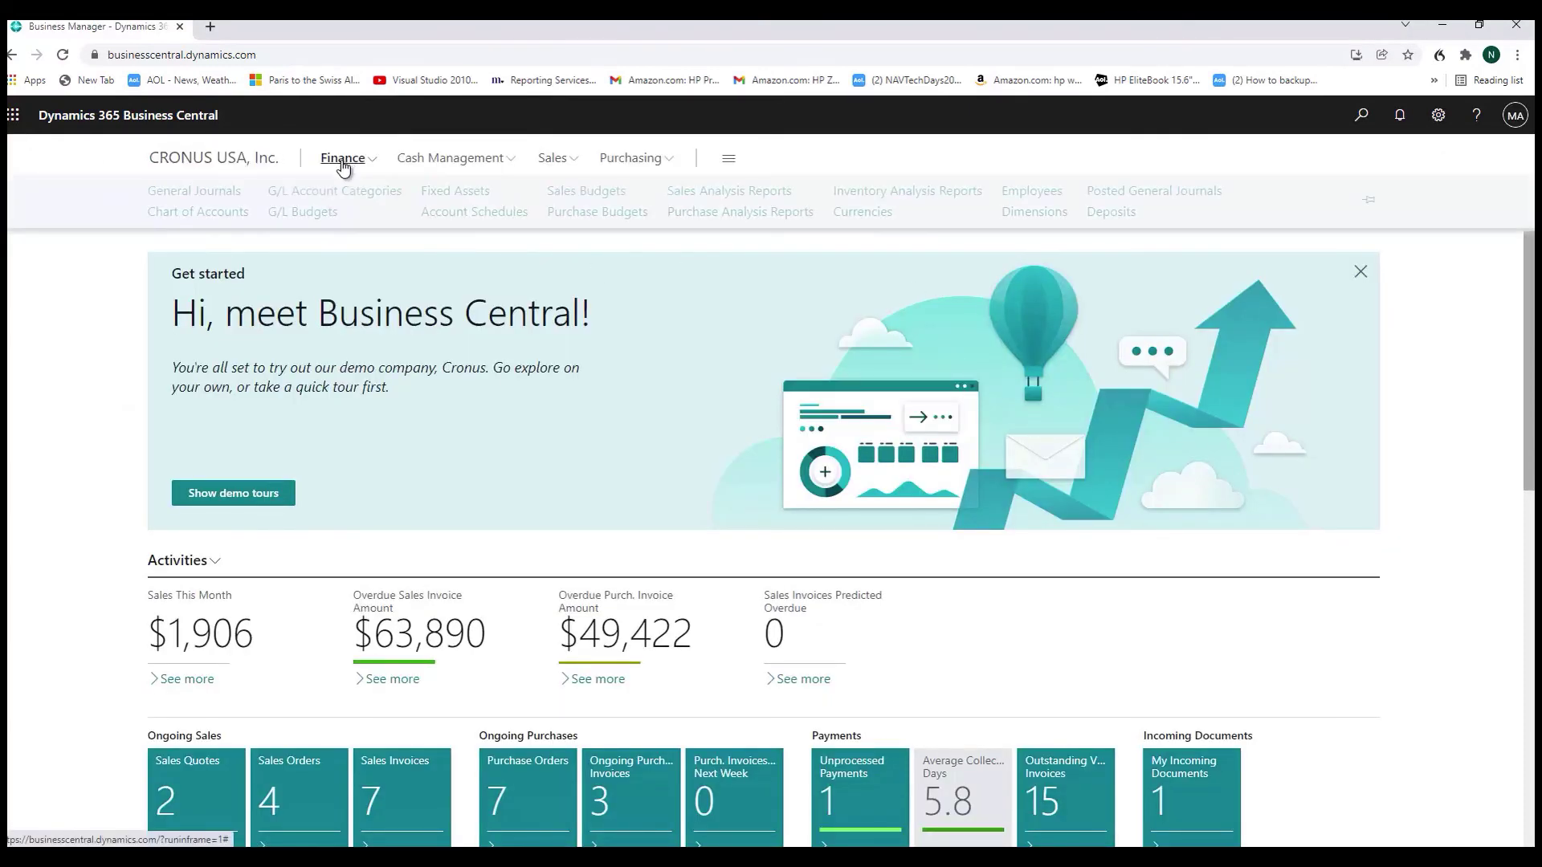
left_click(215, 216)
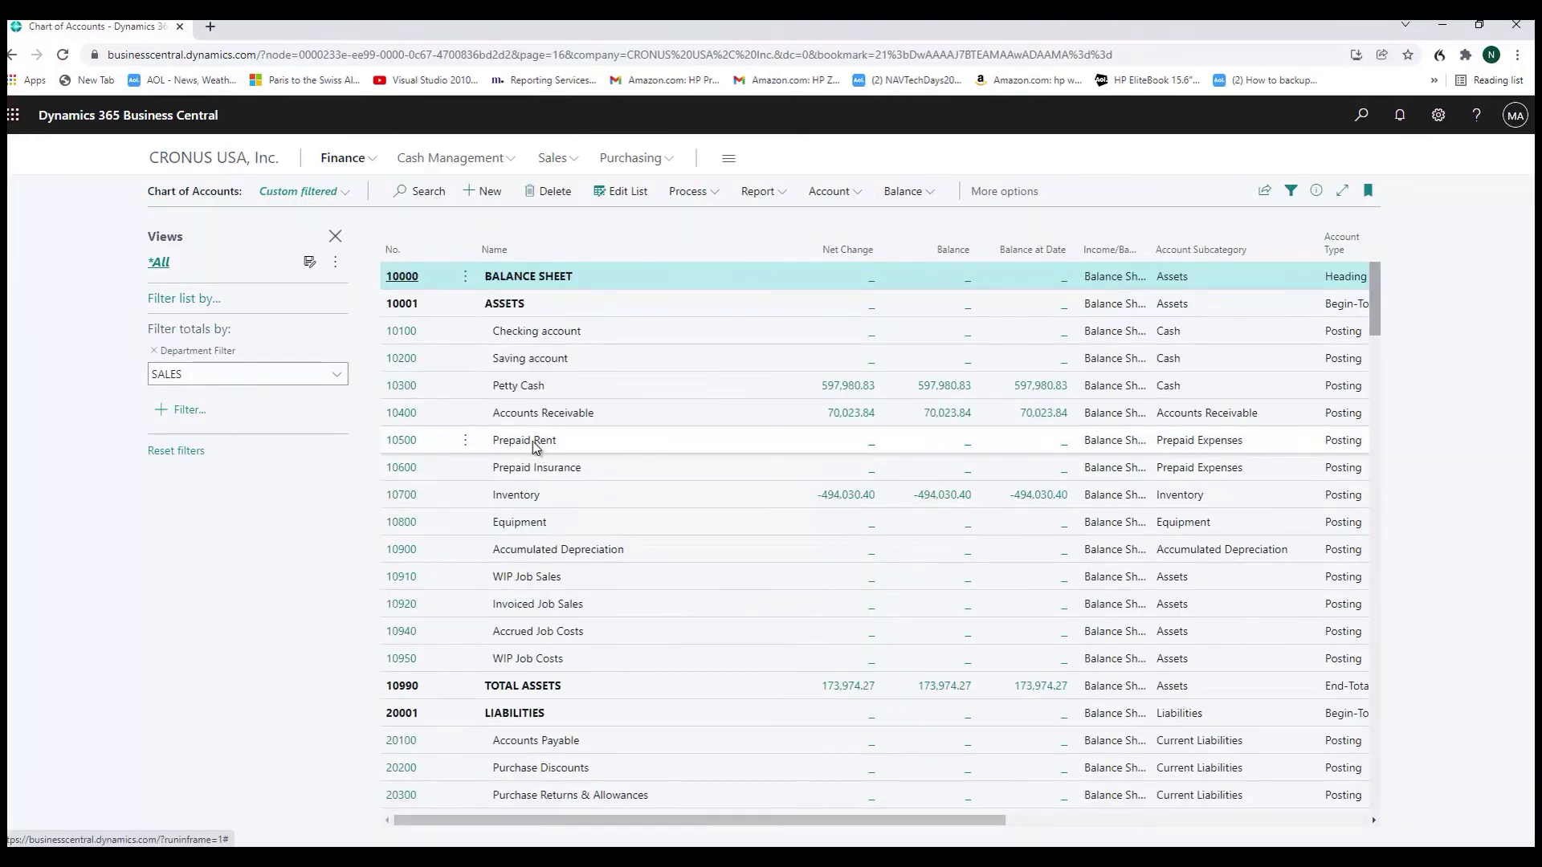
left_click(871, 419)
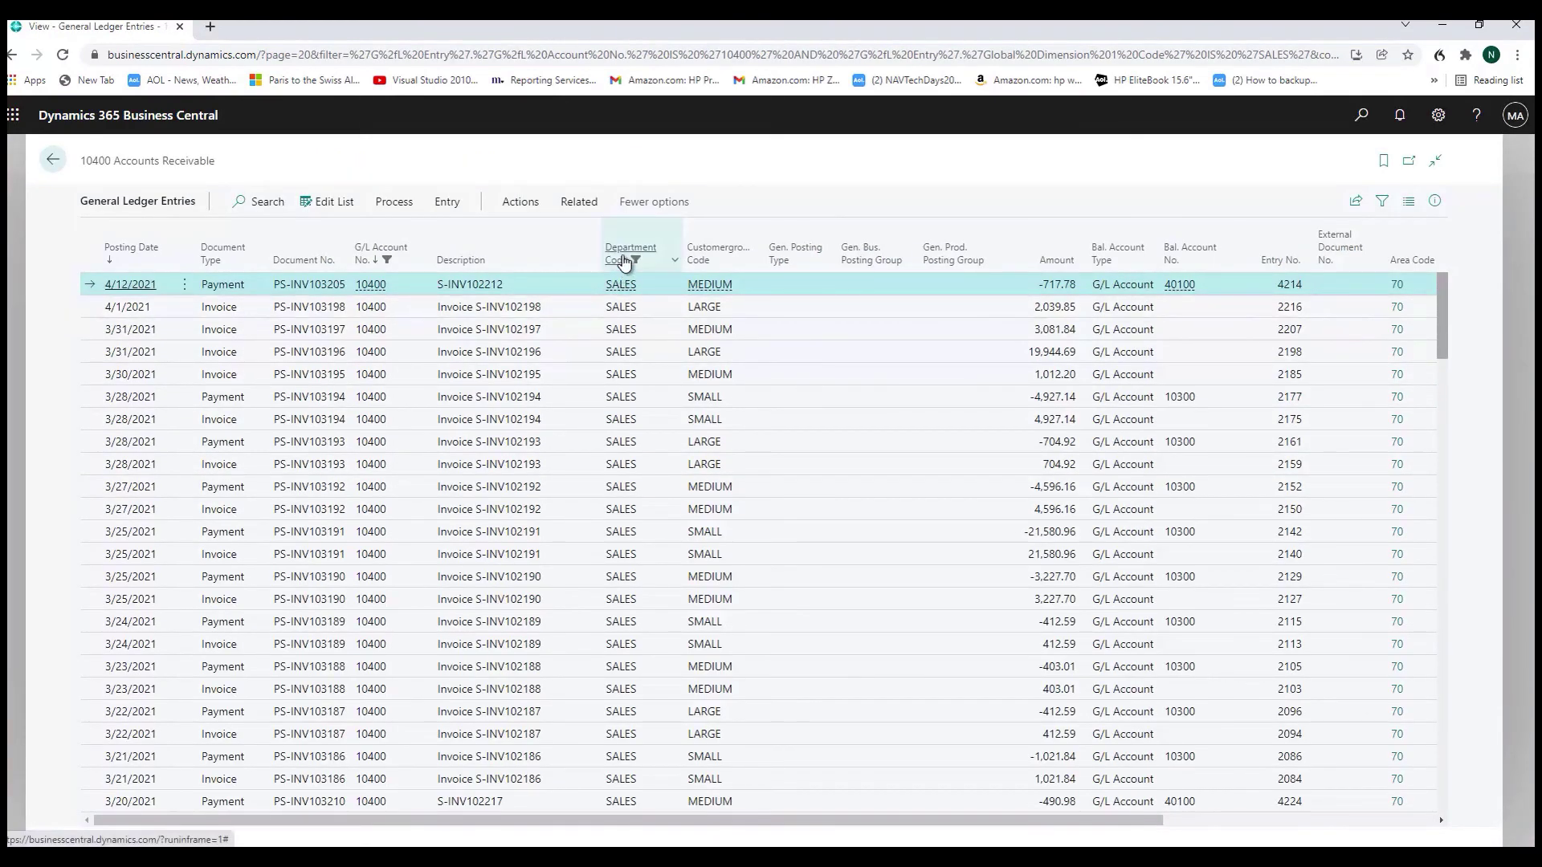
mouse_move(624, 263)
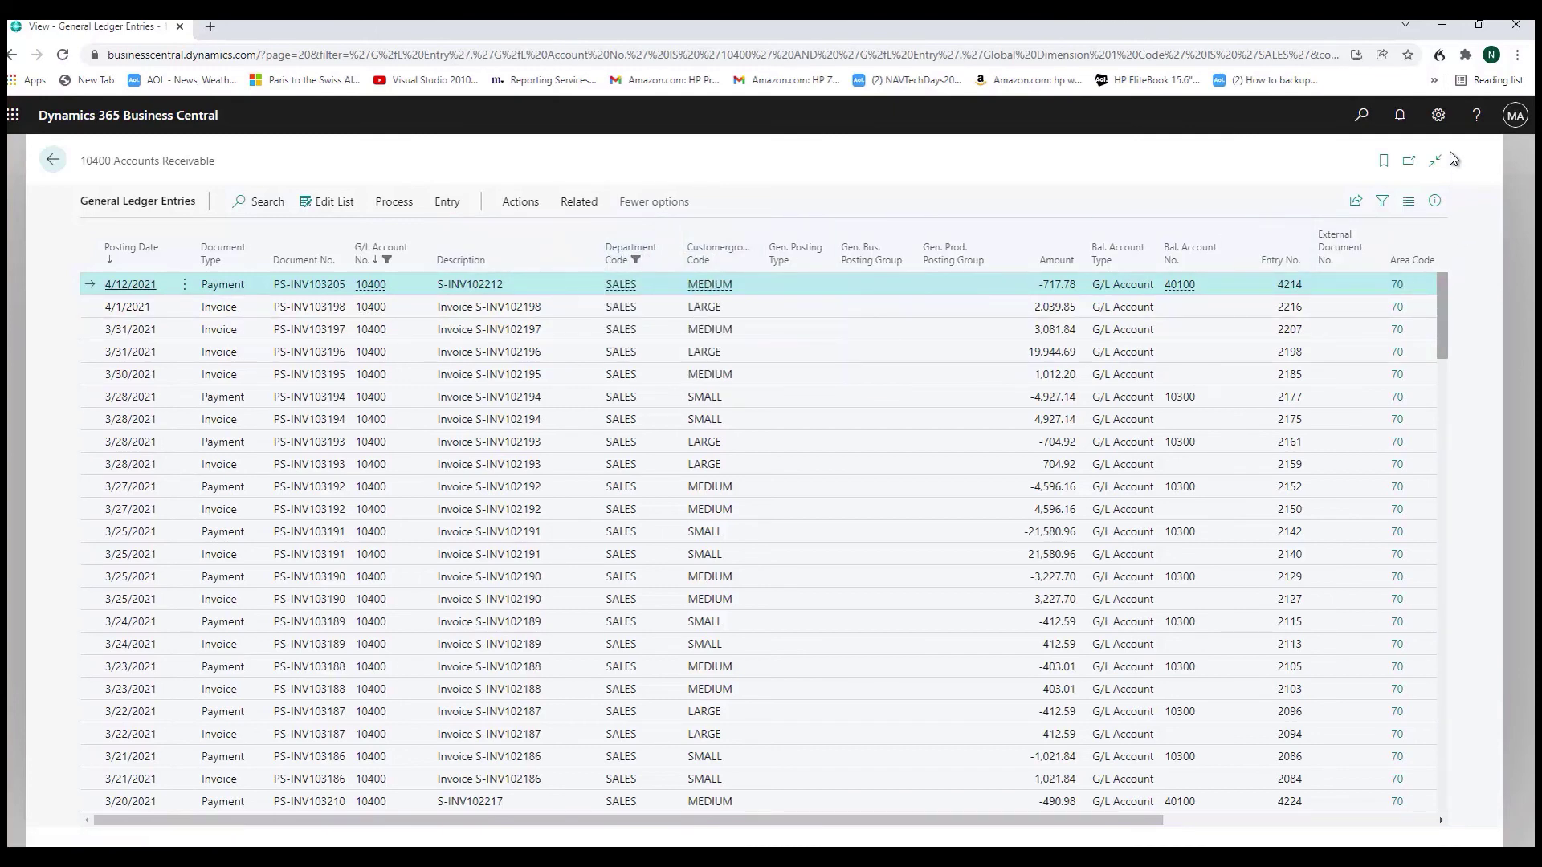
Personalize the General Ledger Entries page to look through the fields available to add, and finish without adding any
left_click(1438, 115)
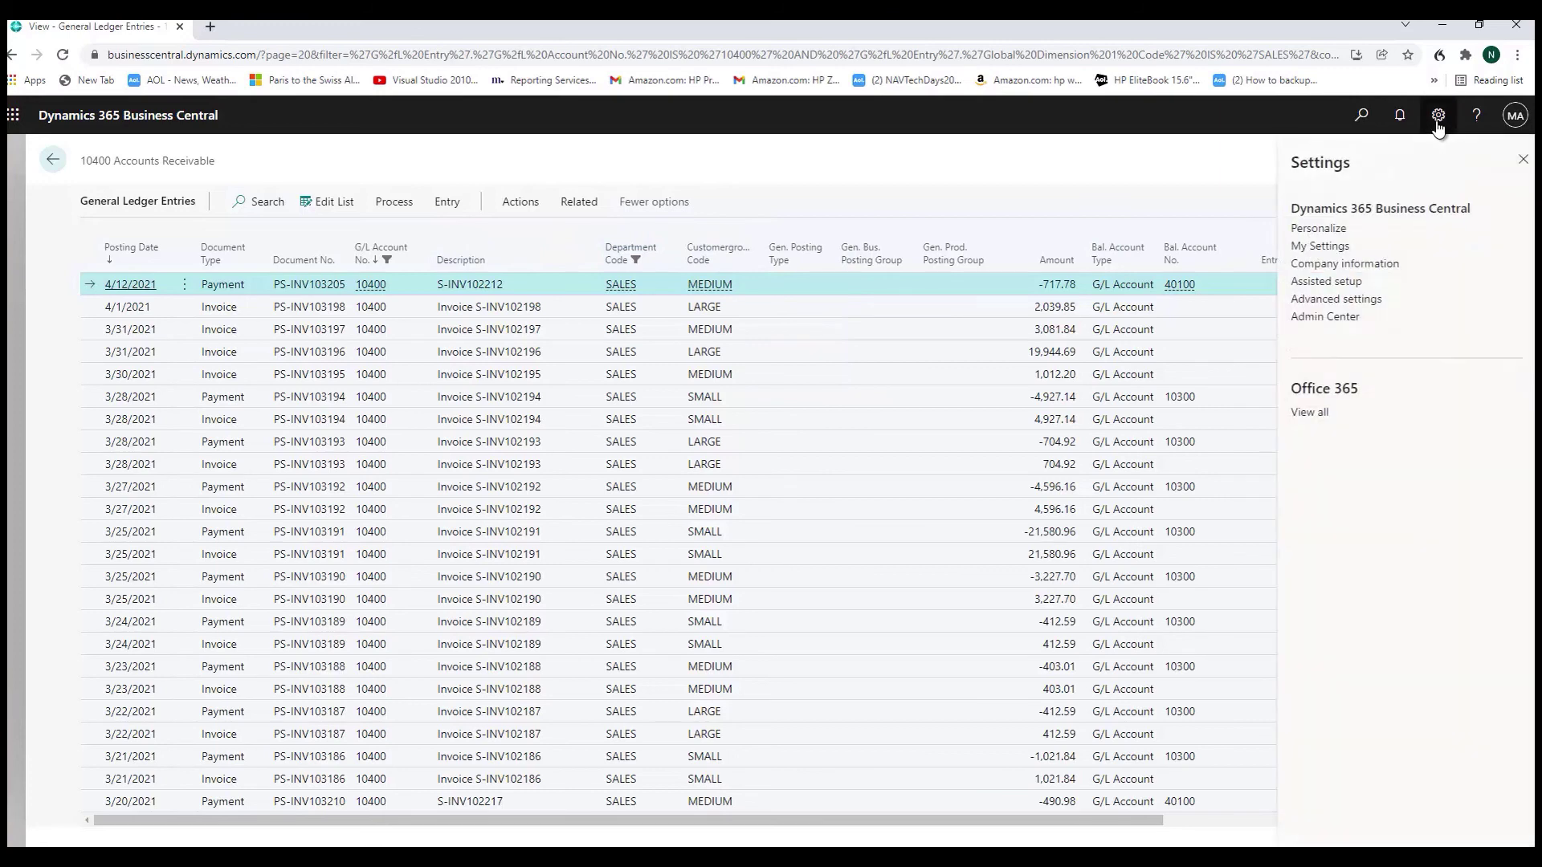
left_click(1321, 229)
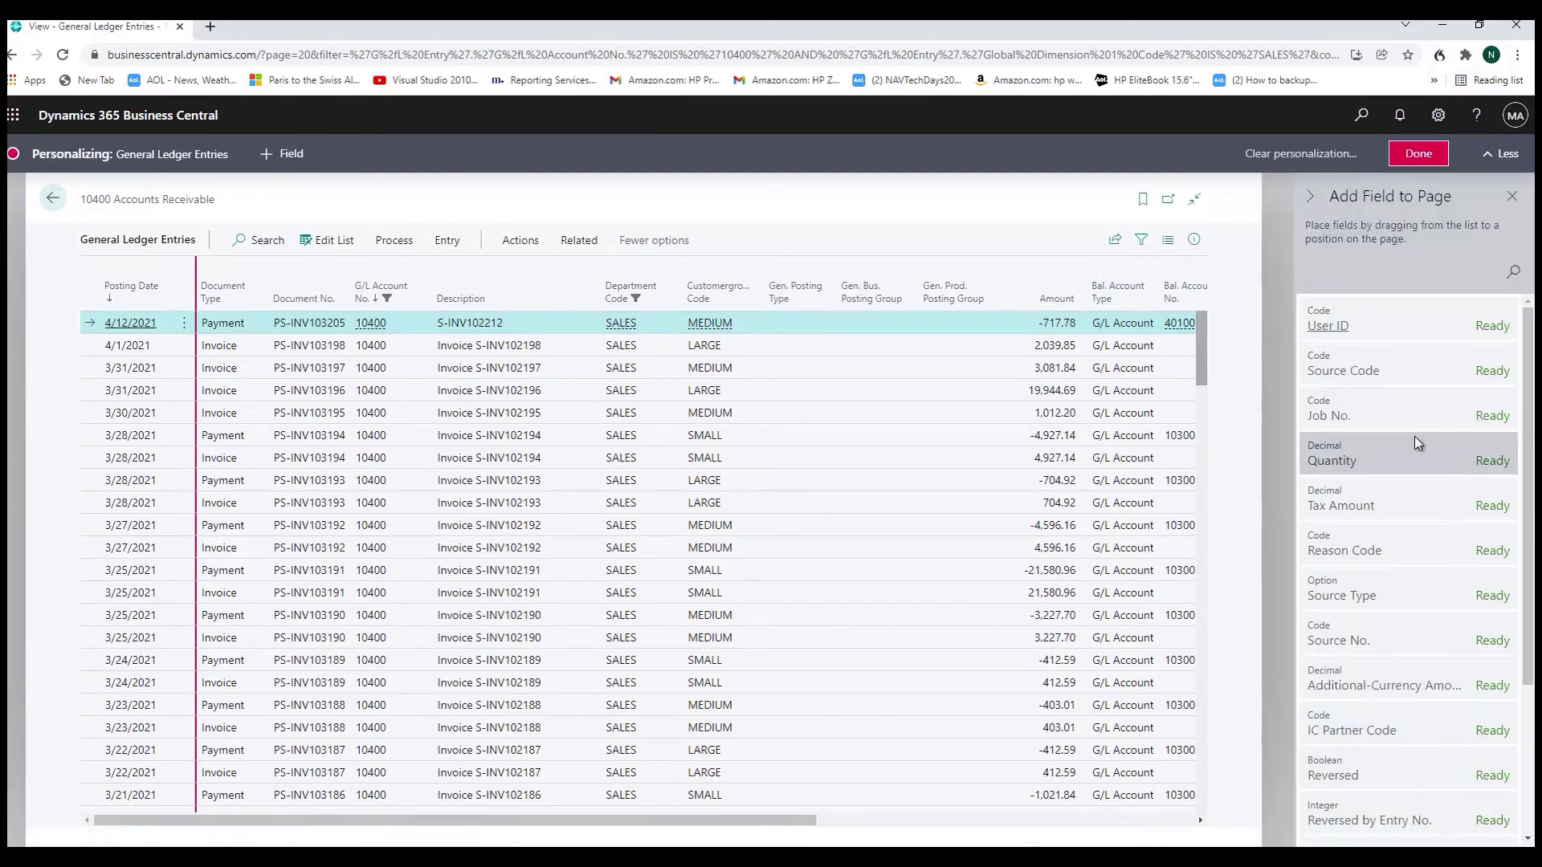
scroll(1418, 442, "down", 3)
scroll(1429, 473, "down", 1)
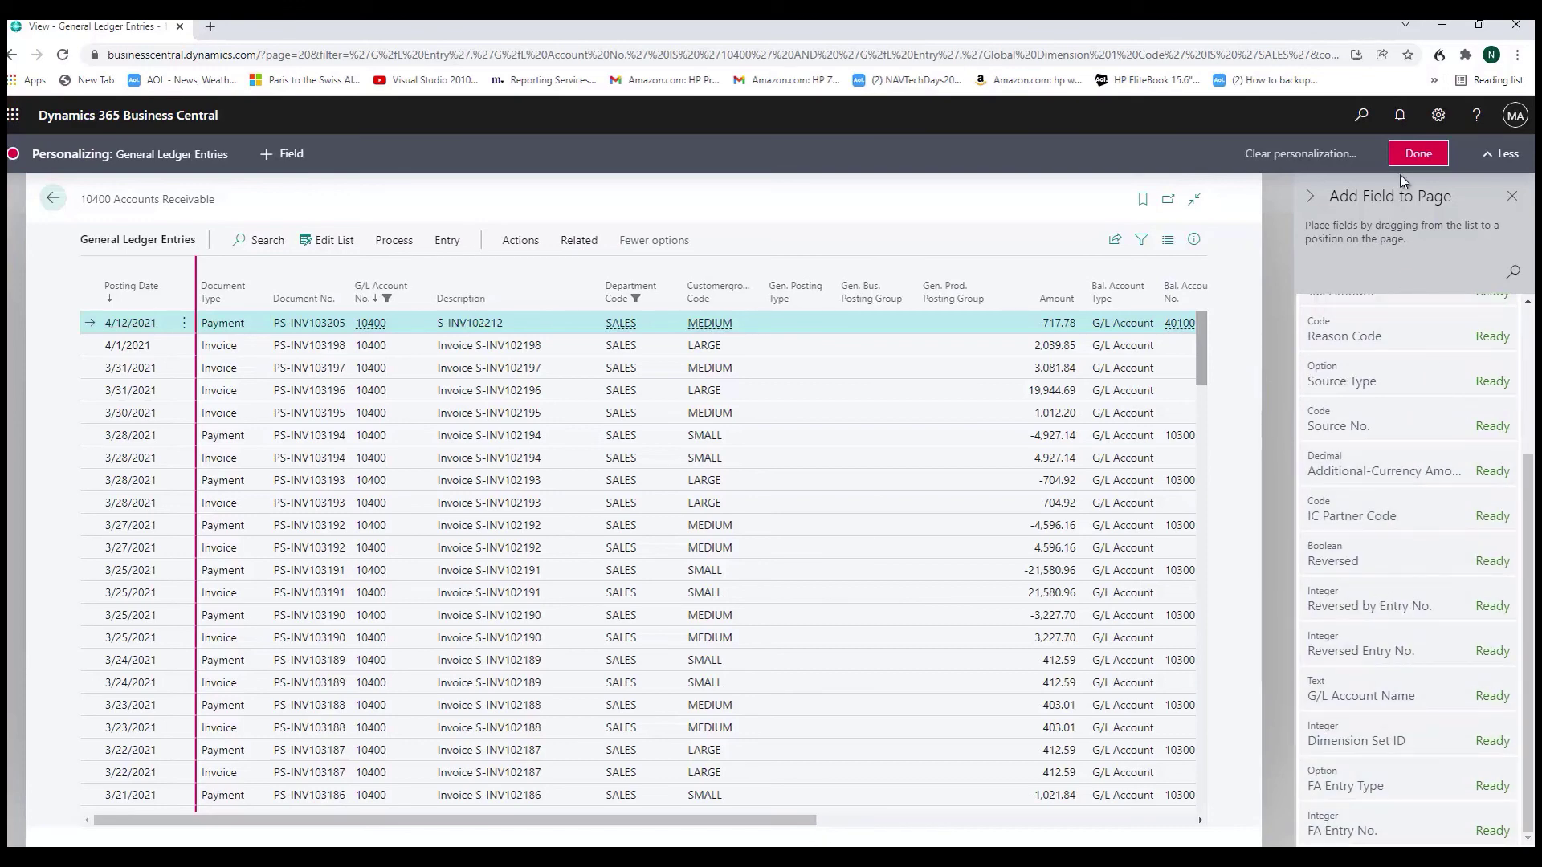
left_click(1415, 153)
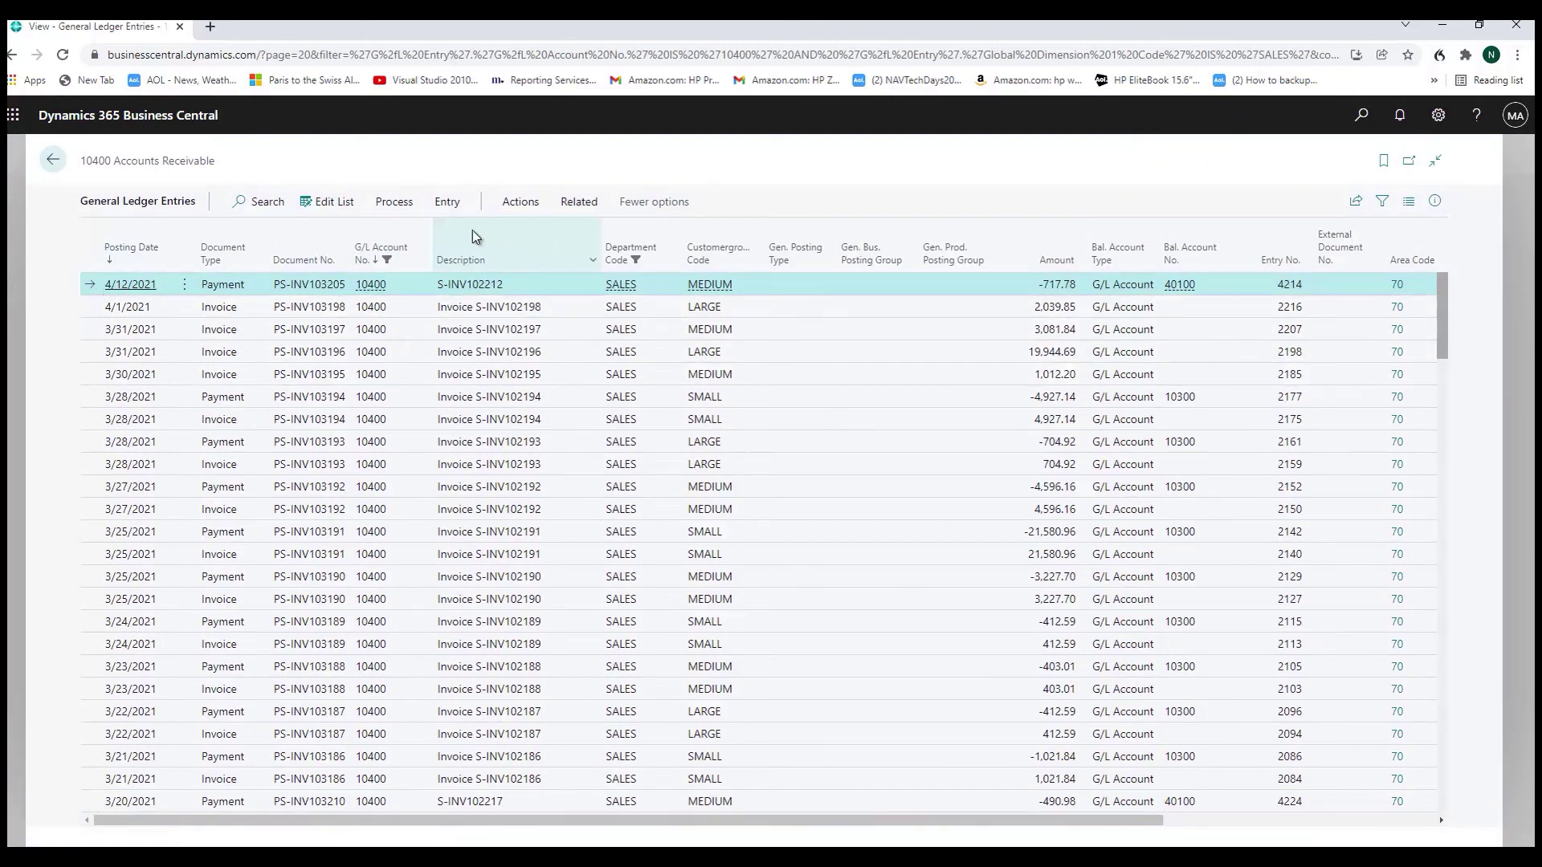
View the dimension set entries of the 4/12/2021 payment ledger entry and close them
left_click(444, 203)
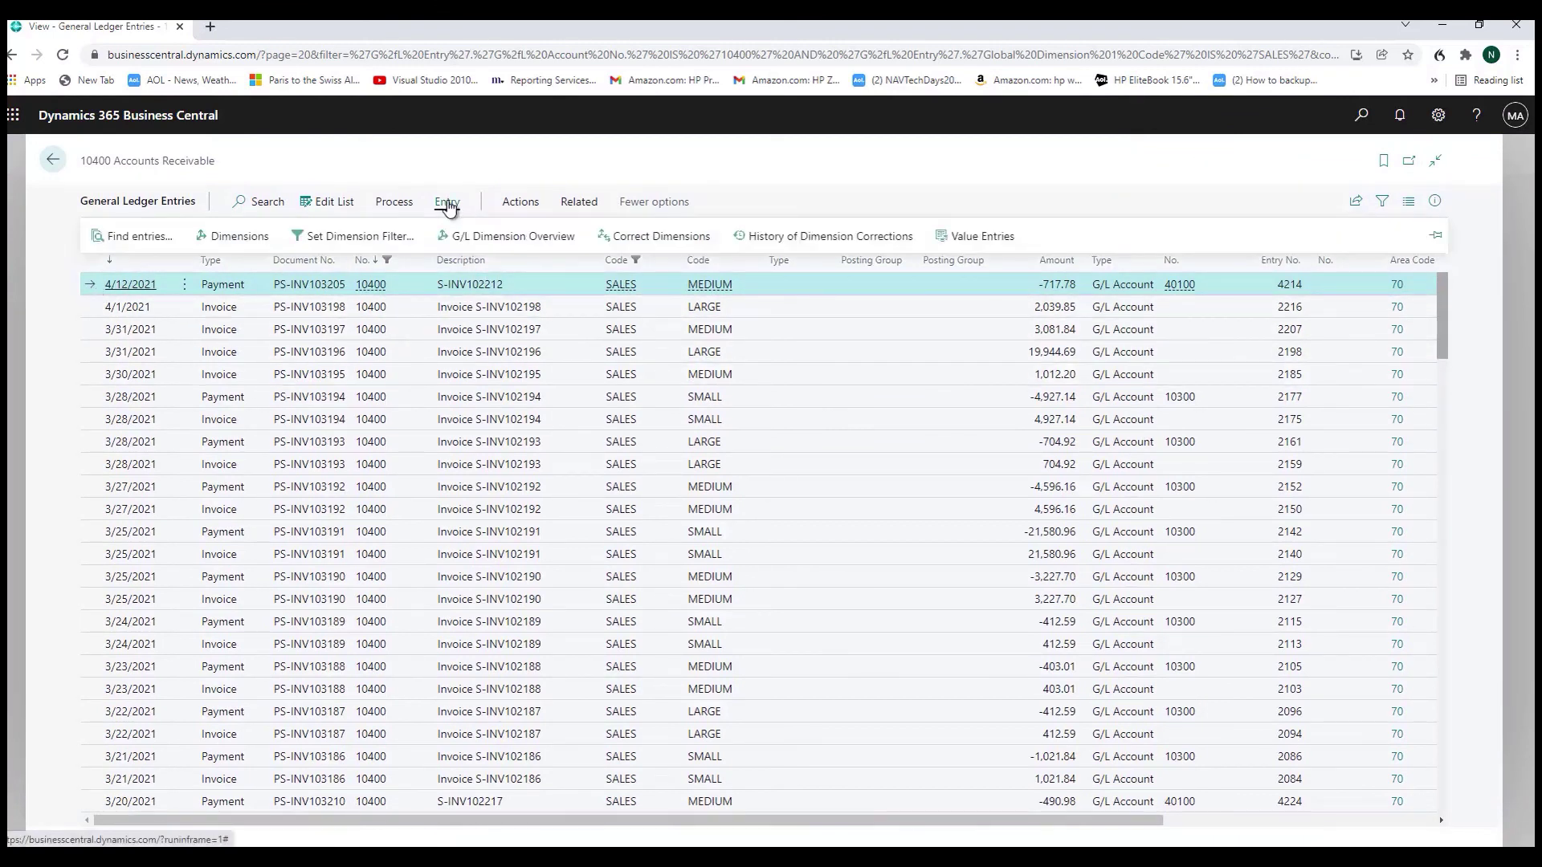
left_click(239, 236)
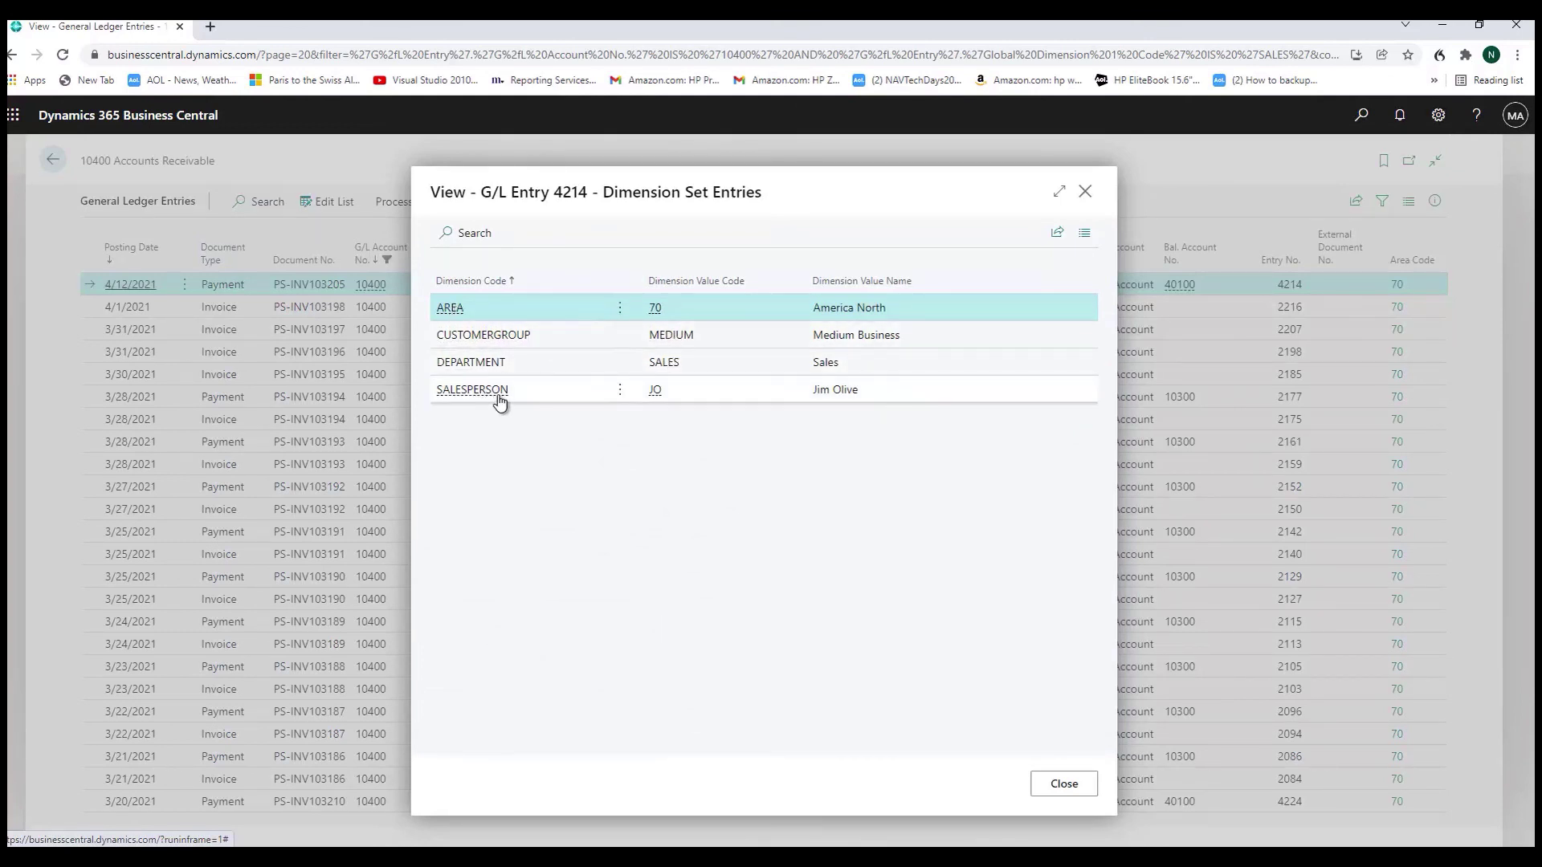
left_click(1067, 783)
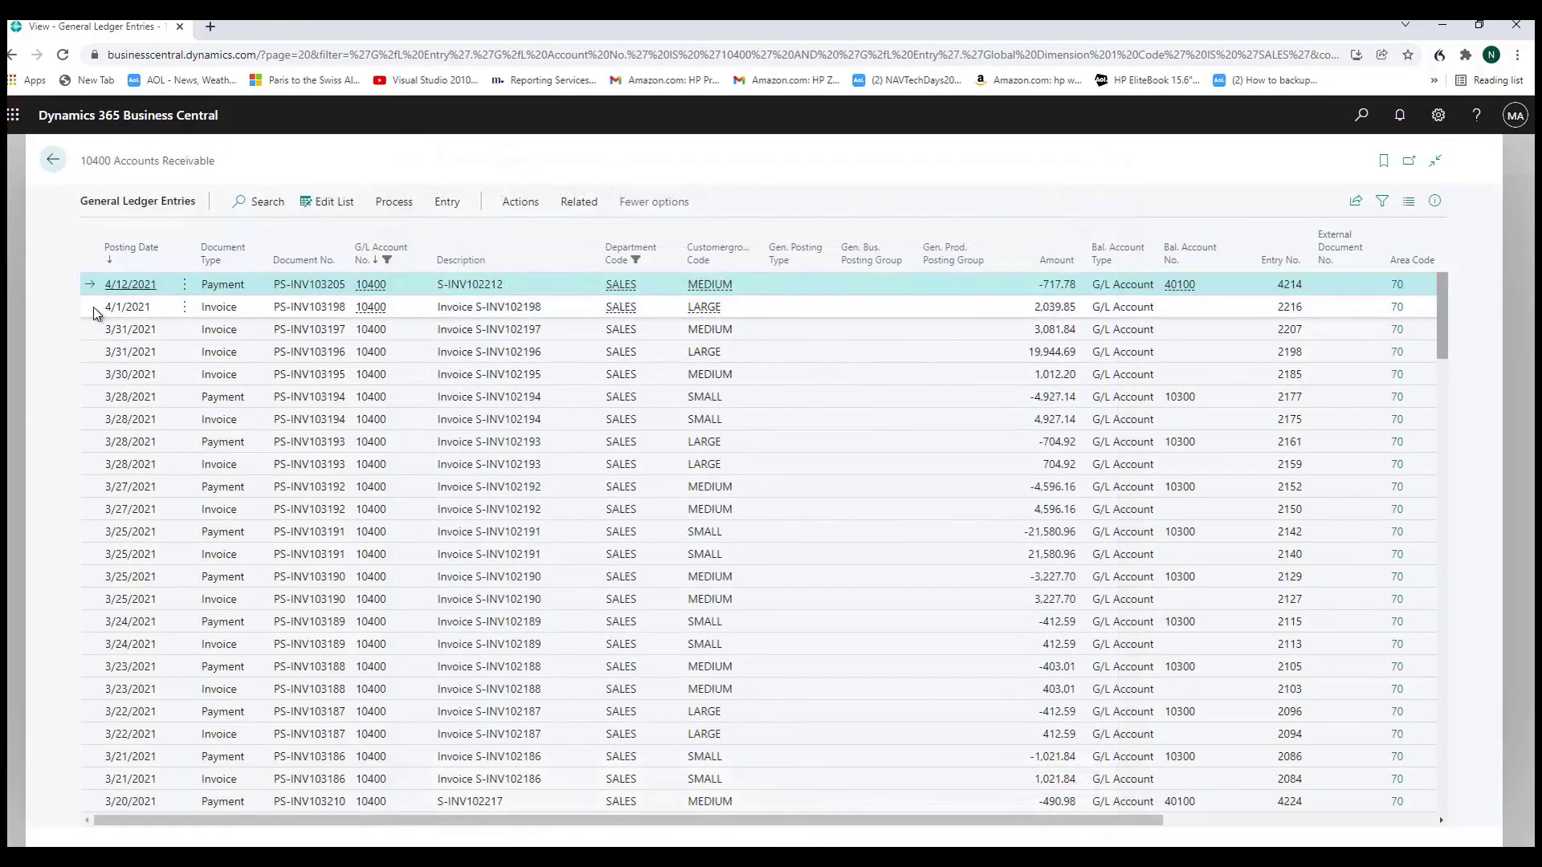
View the dimension set entries of the 4/1/2021 invoice ledger entry, then close them and leave the ledger entries
left_click(94, 313)
left_click(448, 207)
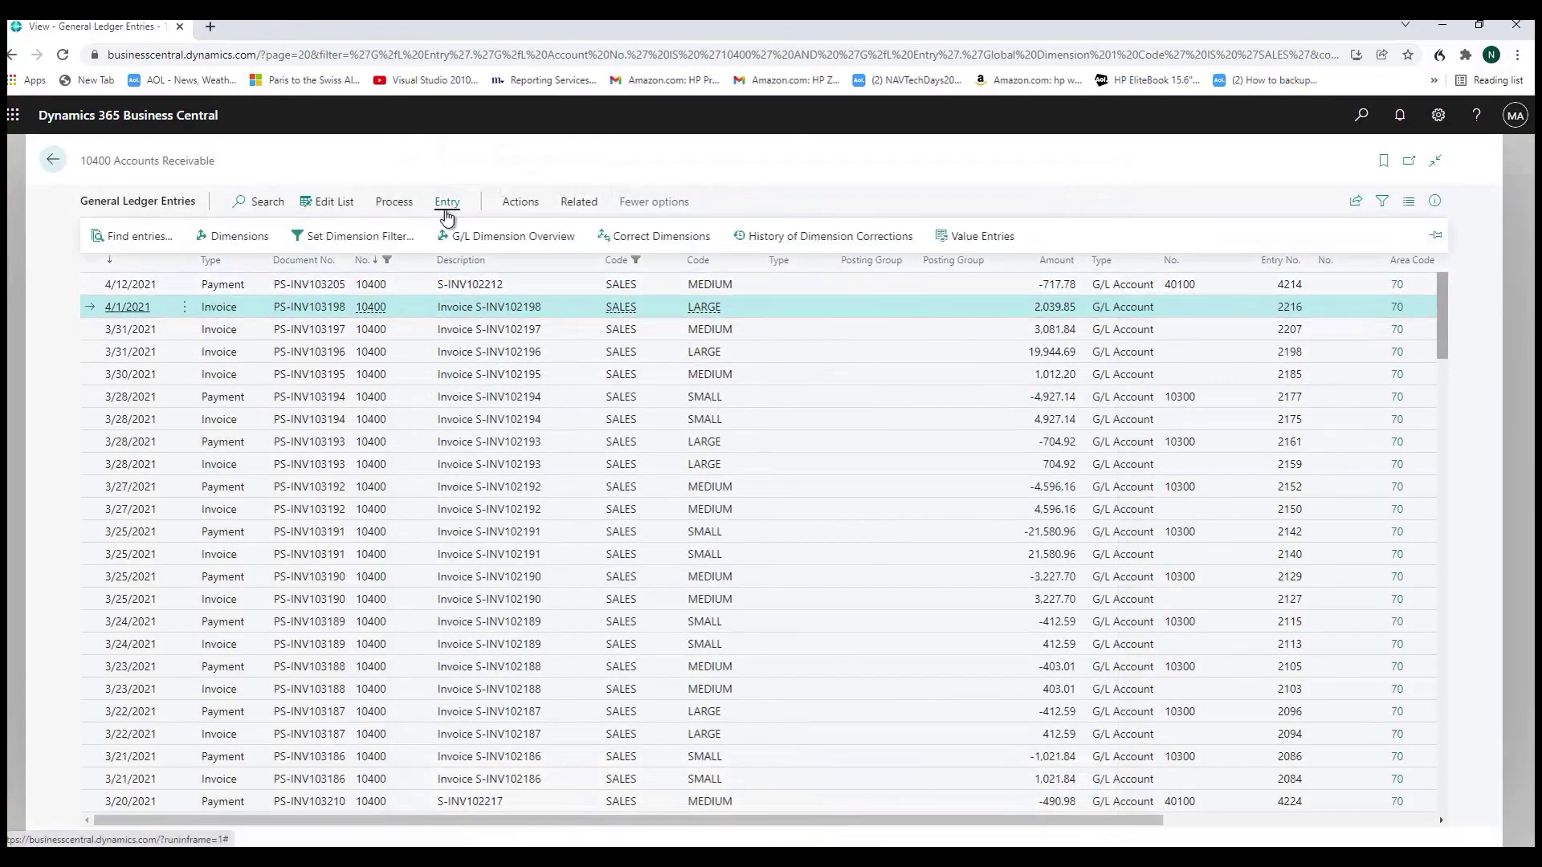
left_click(258, 239)
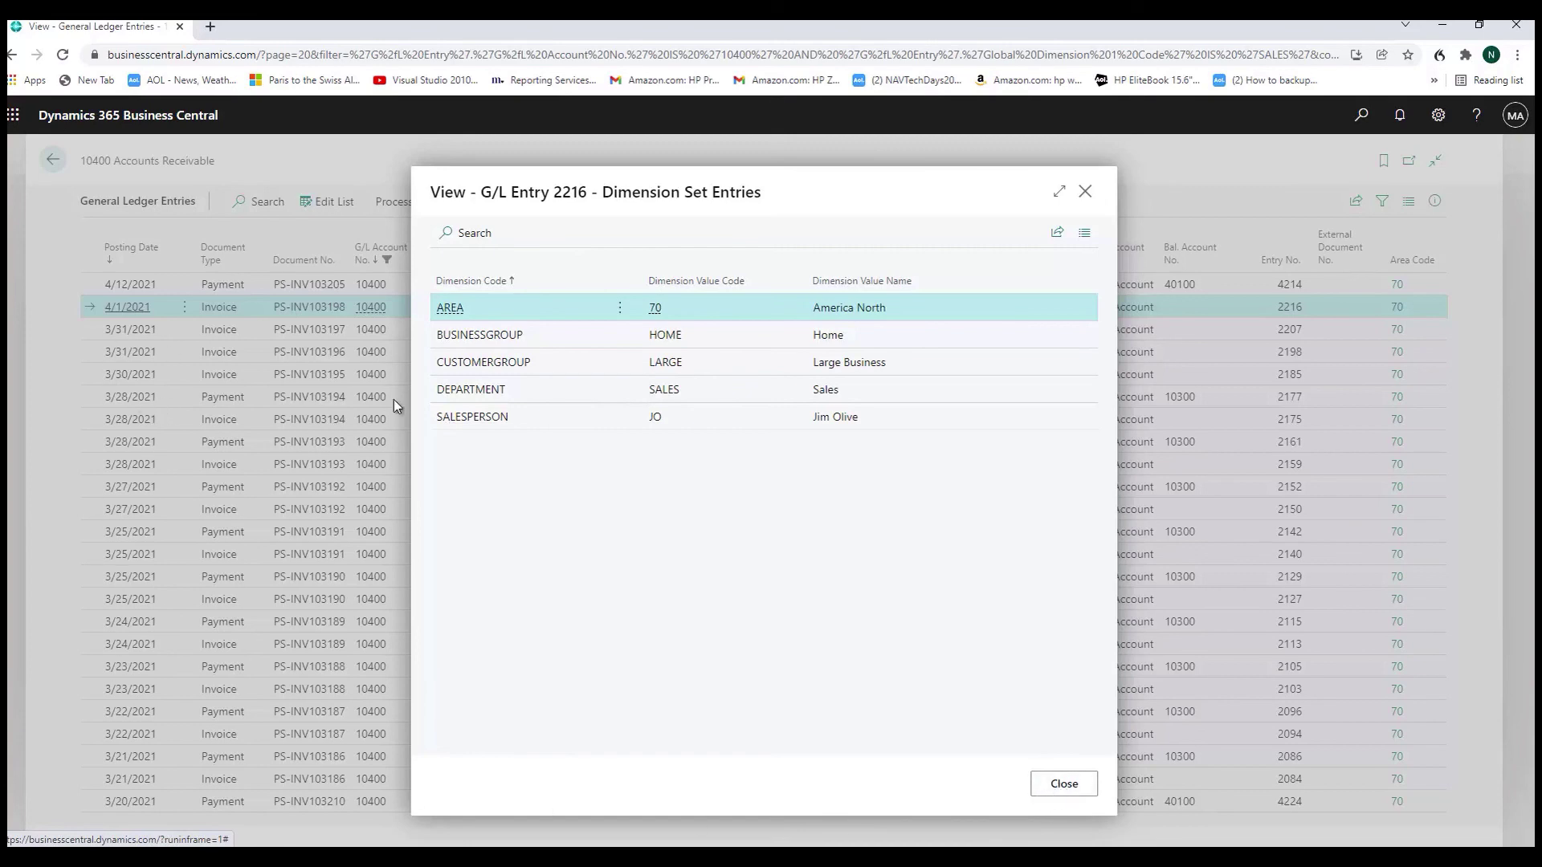
left_click(1071, 796)
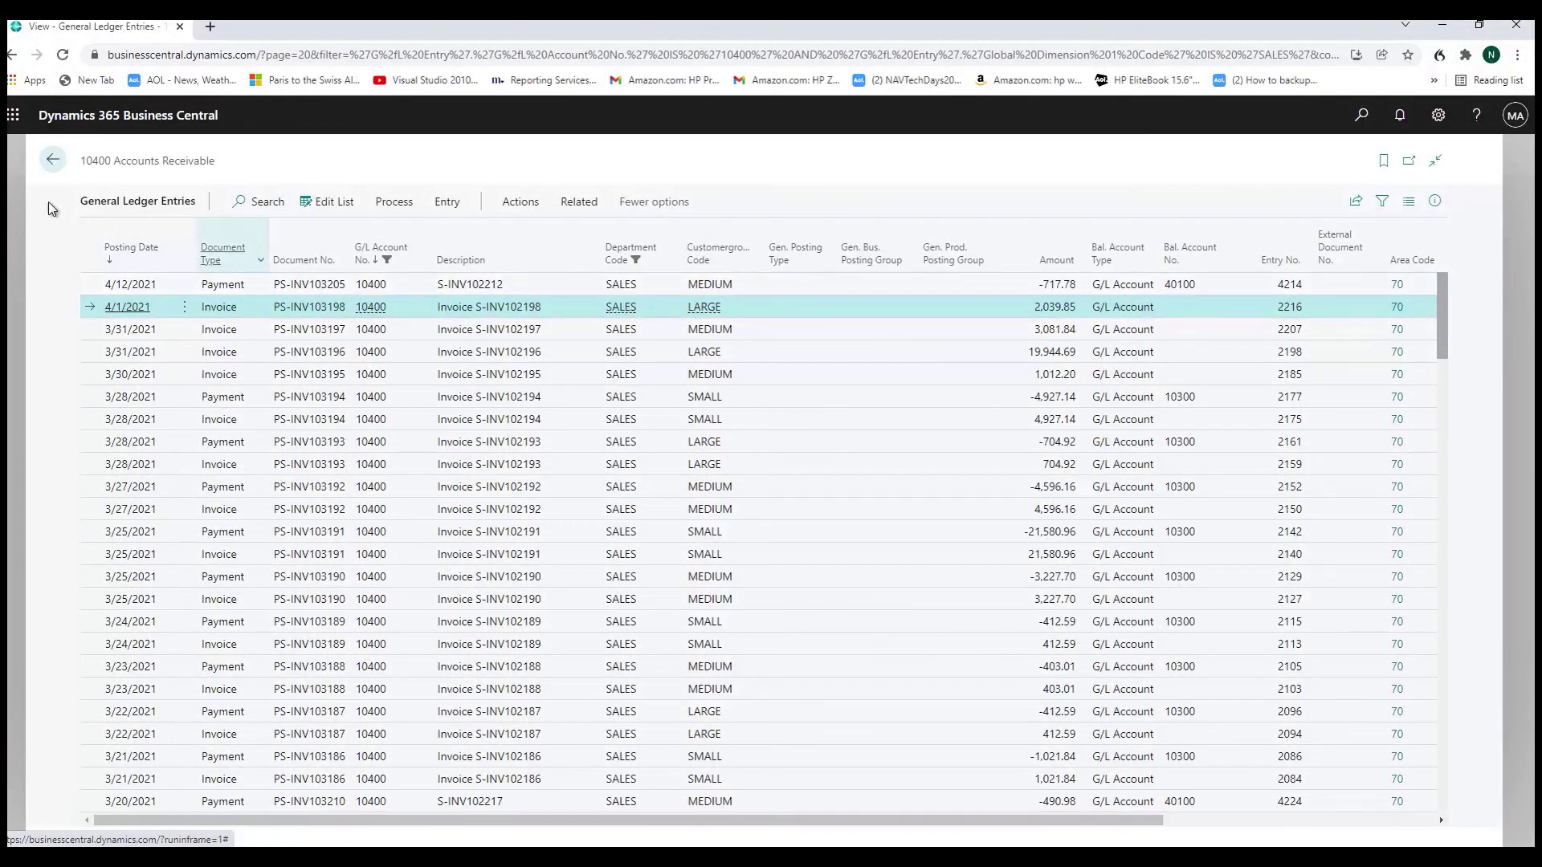
left_click(55, 161)
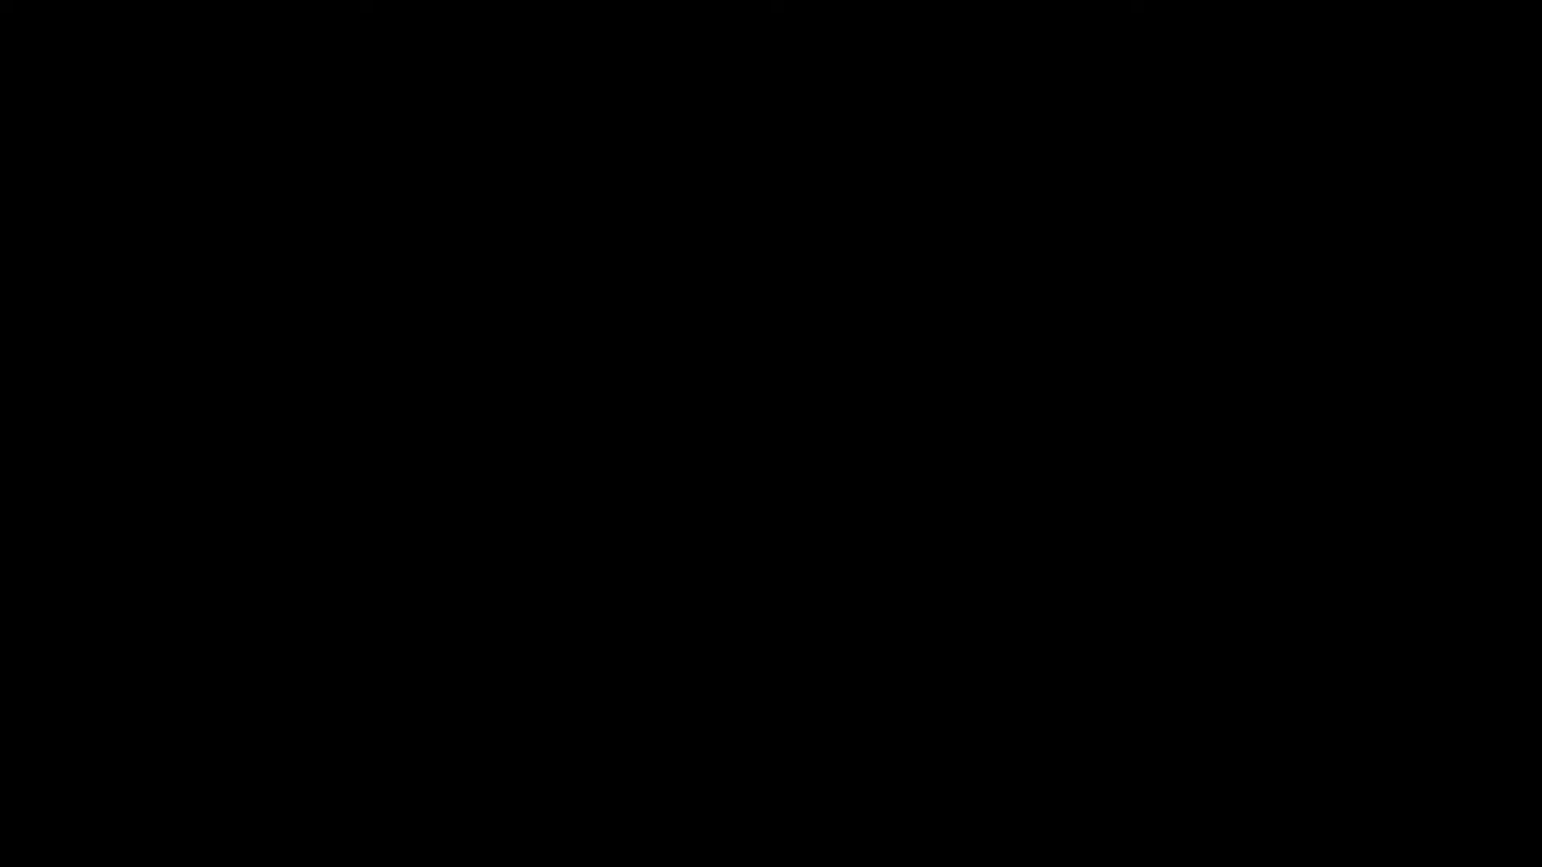